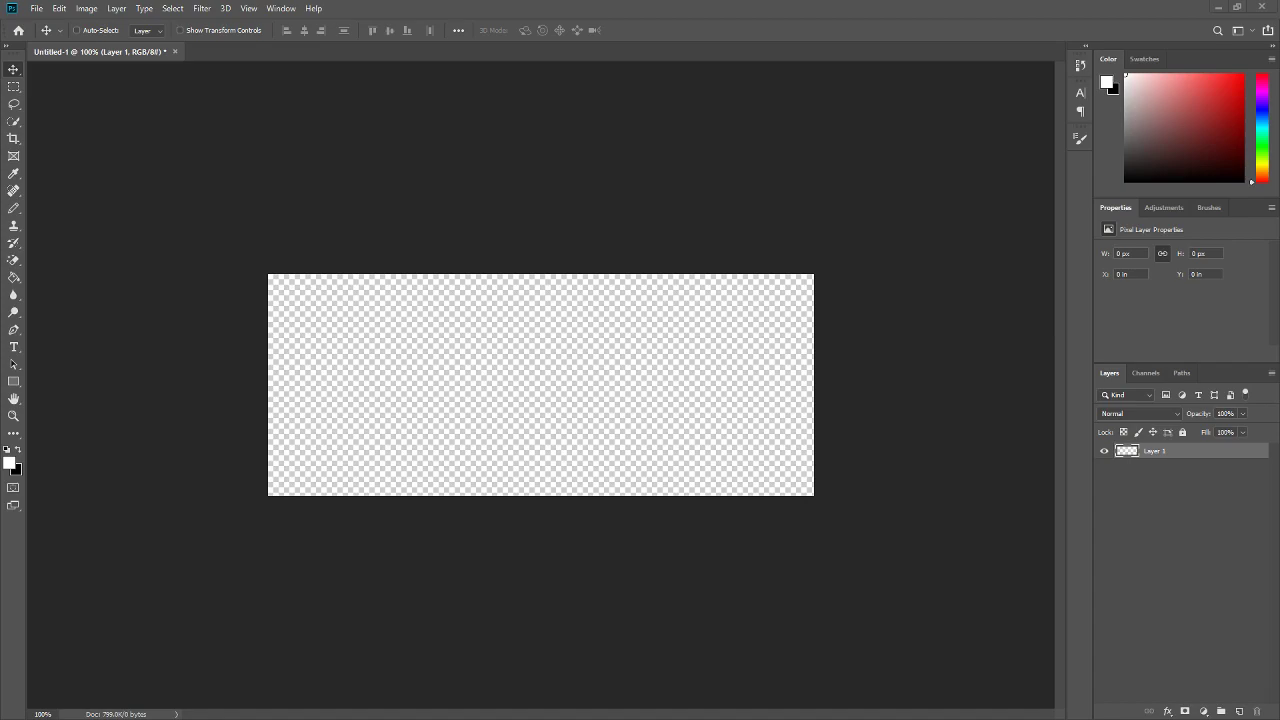
- Switch to the browser and open the Fancy > Comic font category on dafont.com
{"action": "key", "text": "alt+Tab"}
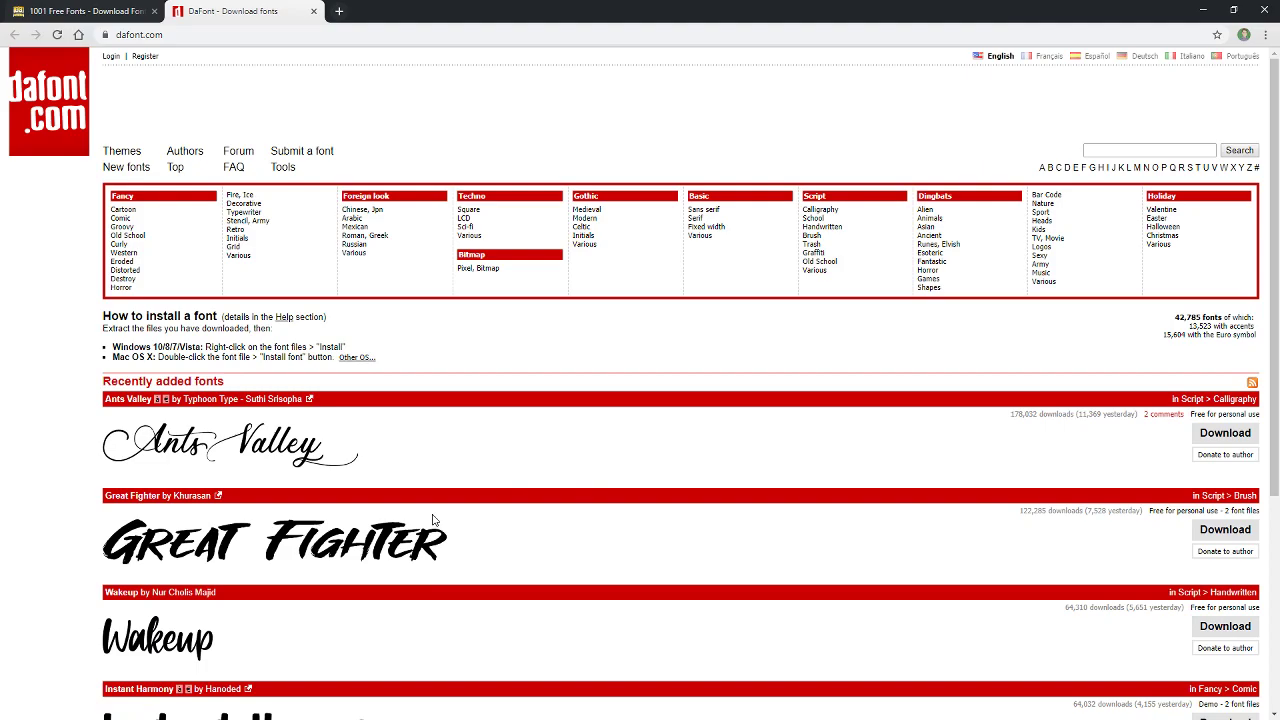
{"action": "scroll", "coordinate": [491, 523], "scroll_direction": "down", "scroll_amount": 3}
{"action": "scroll", "coordinate": [491, 523], "scroll_direction": "up", "scroll_amount": 2}
{"action": "scroll", "coordinate": [491, 523], "scroll_direction": "down", "scroll_amount": 3}
{"action": "scroll", "coordinate": [250, 320], "scroll_direction": "up", "scroll_amount": 4}
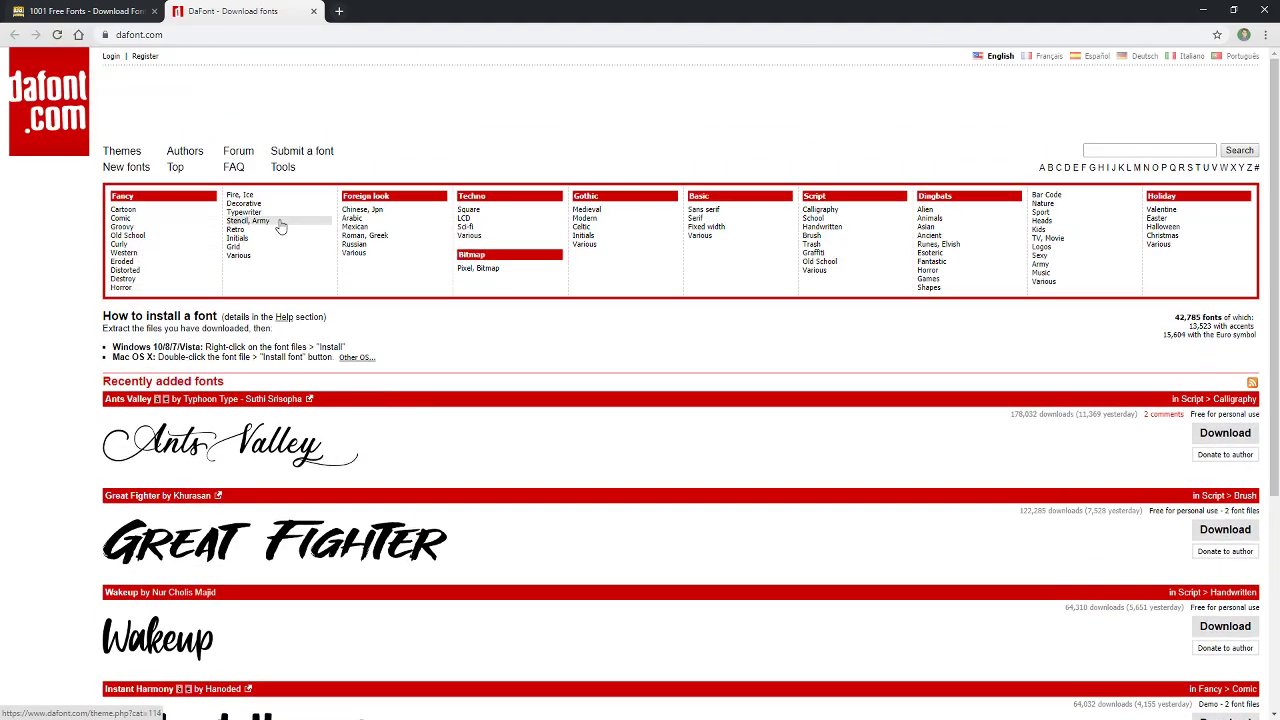
{"action": "left_click", "coordinate": [152, 222]}
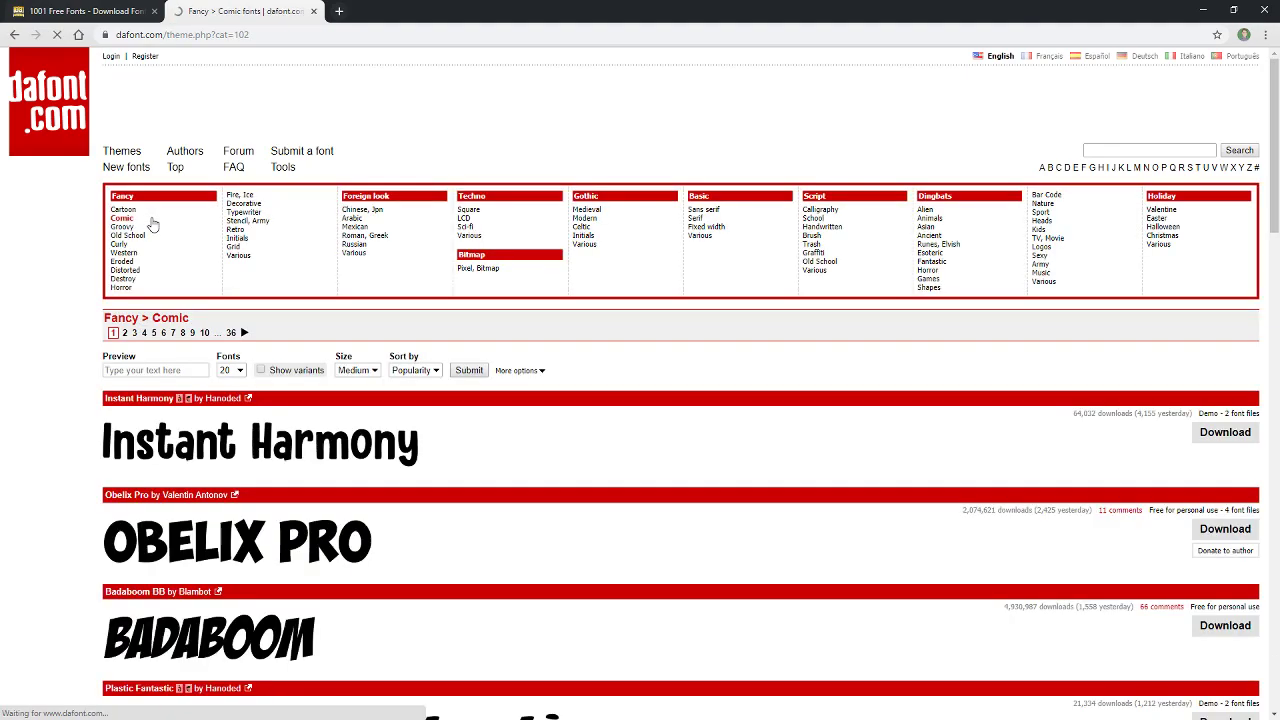
- Look through the first page of Comic fonts on dafont.com to compare their styles
{"action": "scroll", "coordinate": [447, 427], "scroll_direction": "down", "scroll_amount": 1}
{"action": "scroll", "coordinate": [447, 427], "scroll_direction": "down", "scroll_amount": 2}
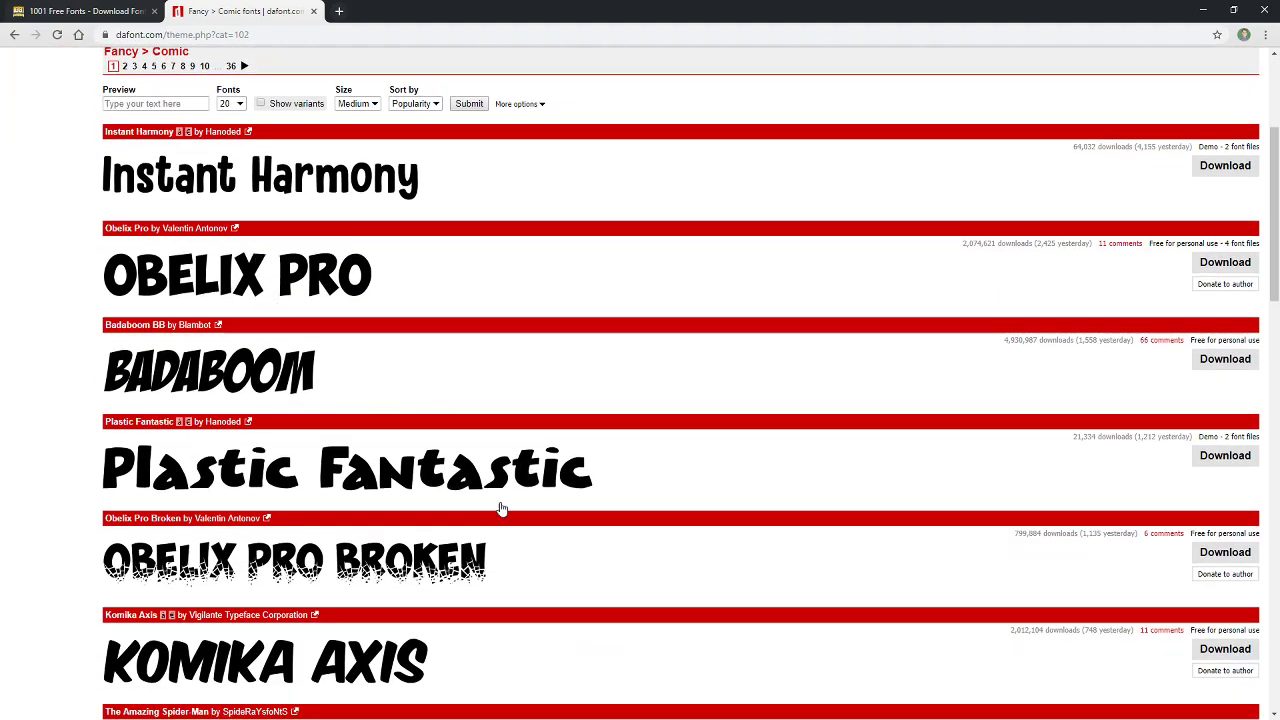
{"action": "scroll", "coordinate": [337, 622], "scroll_direction": "down", "scroll_amount": 4}
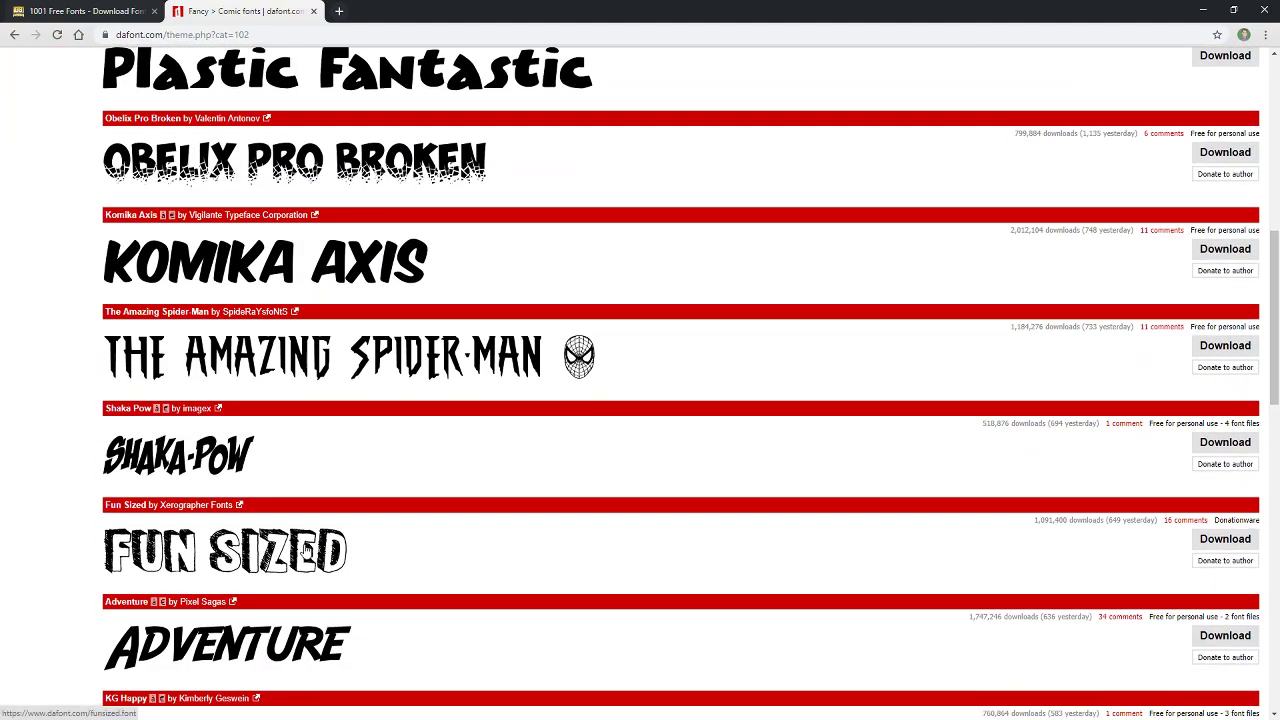
{"action": "scroll", "coordinate": [255, 556], "scroll_direction": "down", "scroll_amount": 1}
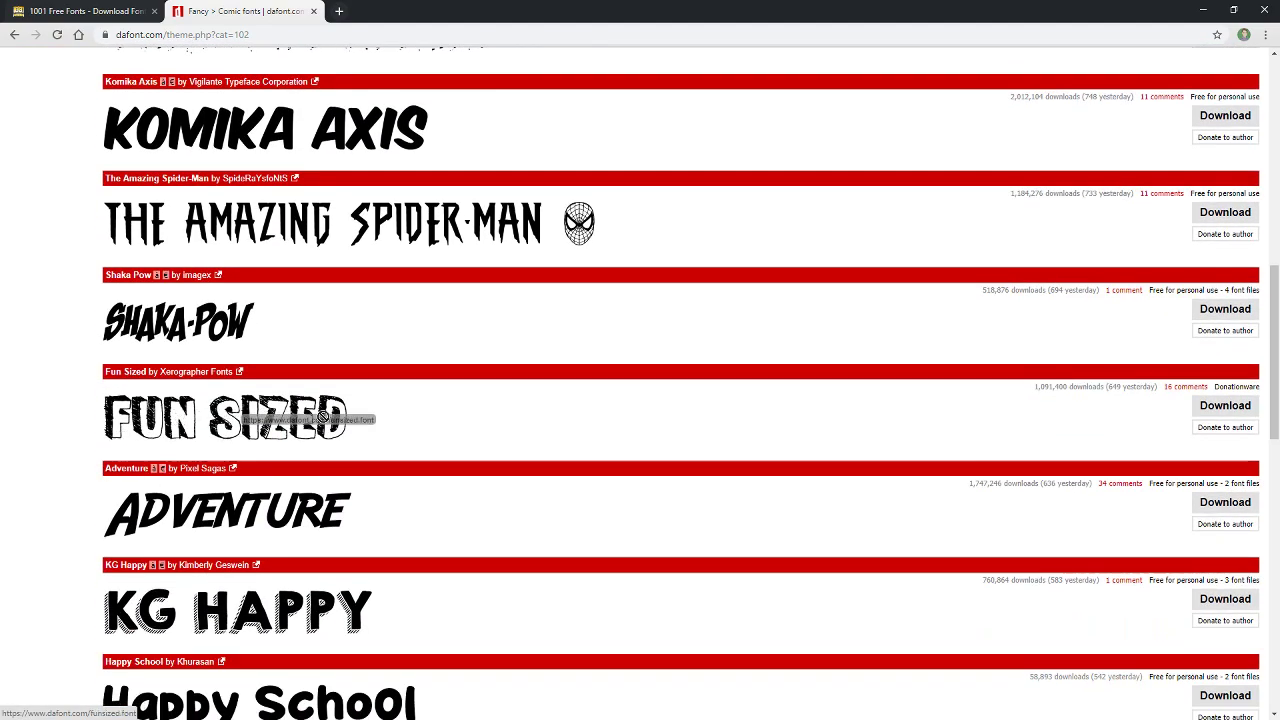
{"action": "scroll", "coordinate": [313, 480], "scroll_direction": "down", "scroll_amount": 2}
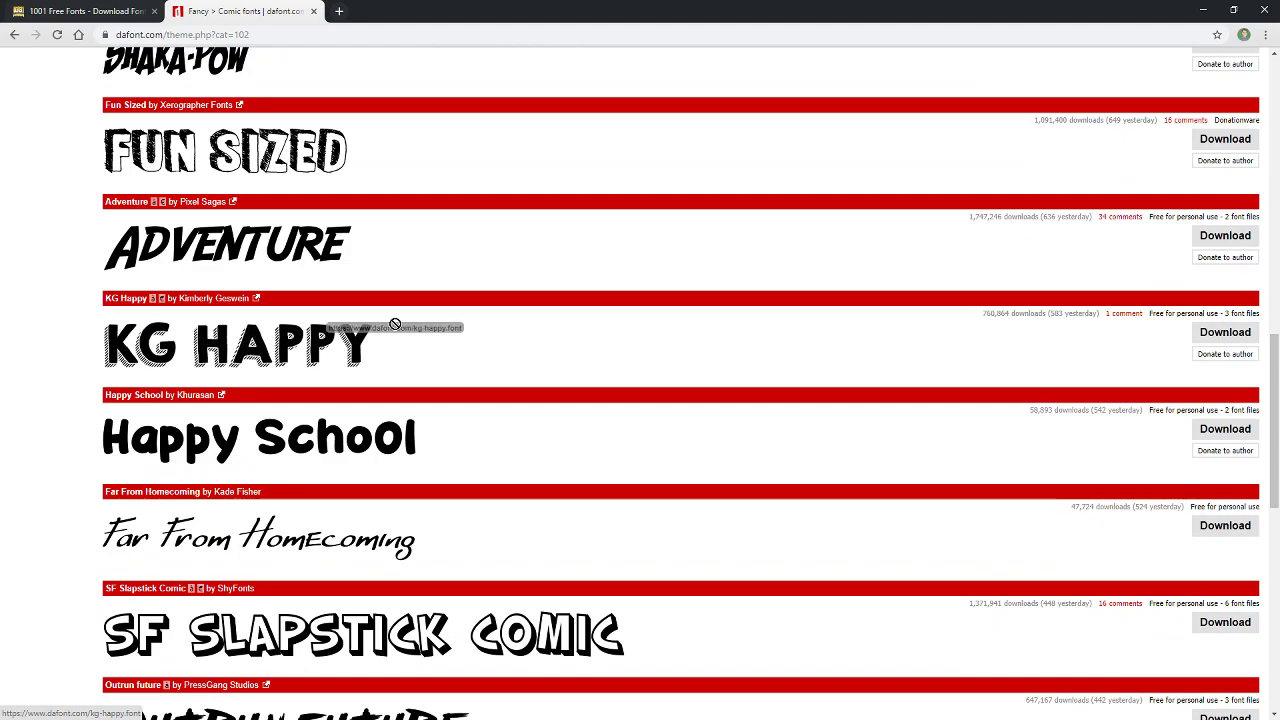
{"action": "scroll", "coordinate": [360, 360], "scroll_direction": "down", "scroll_amount": 2}
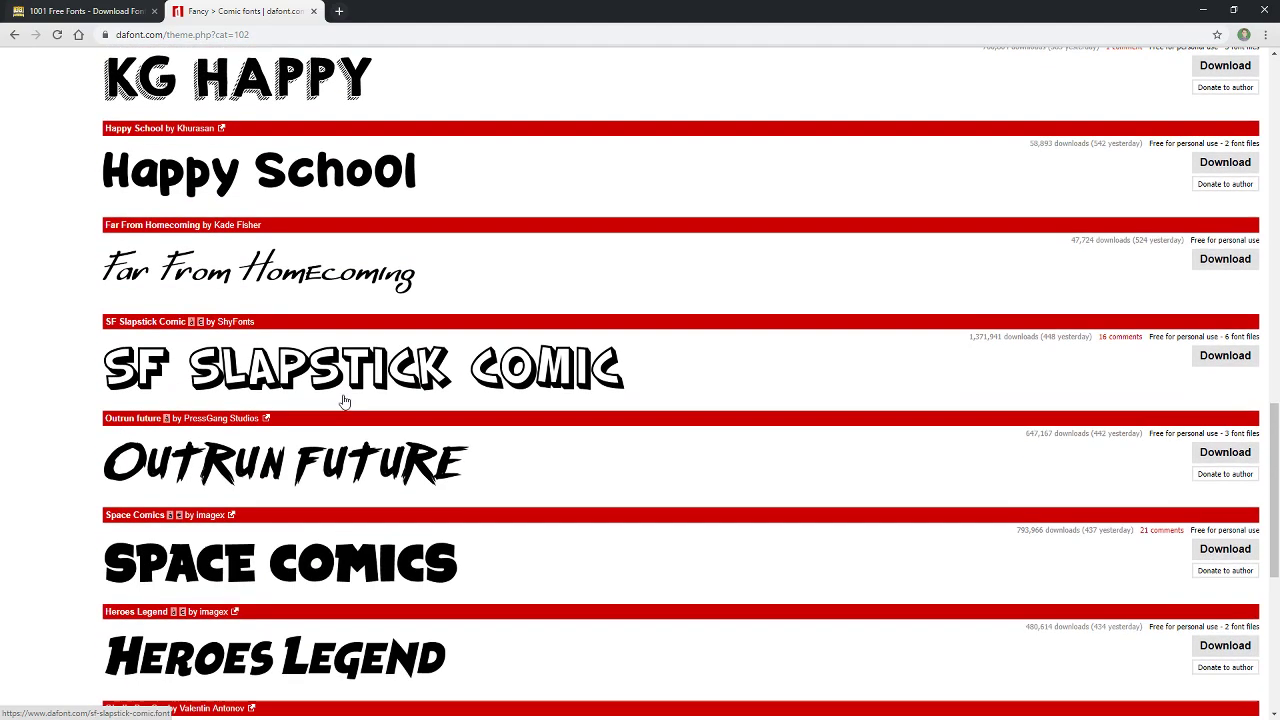
{"action": "left_click_drag", "start_coordinate": [229, 275], "coordinate": [537, 345]}
{"action": "scroll", "coordinate": [537, 345], "scroll_direction": "down", "scroll_amount": 4}
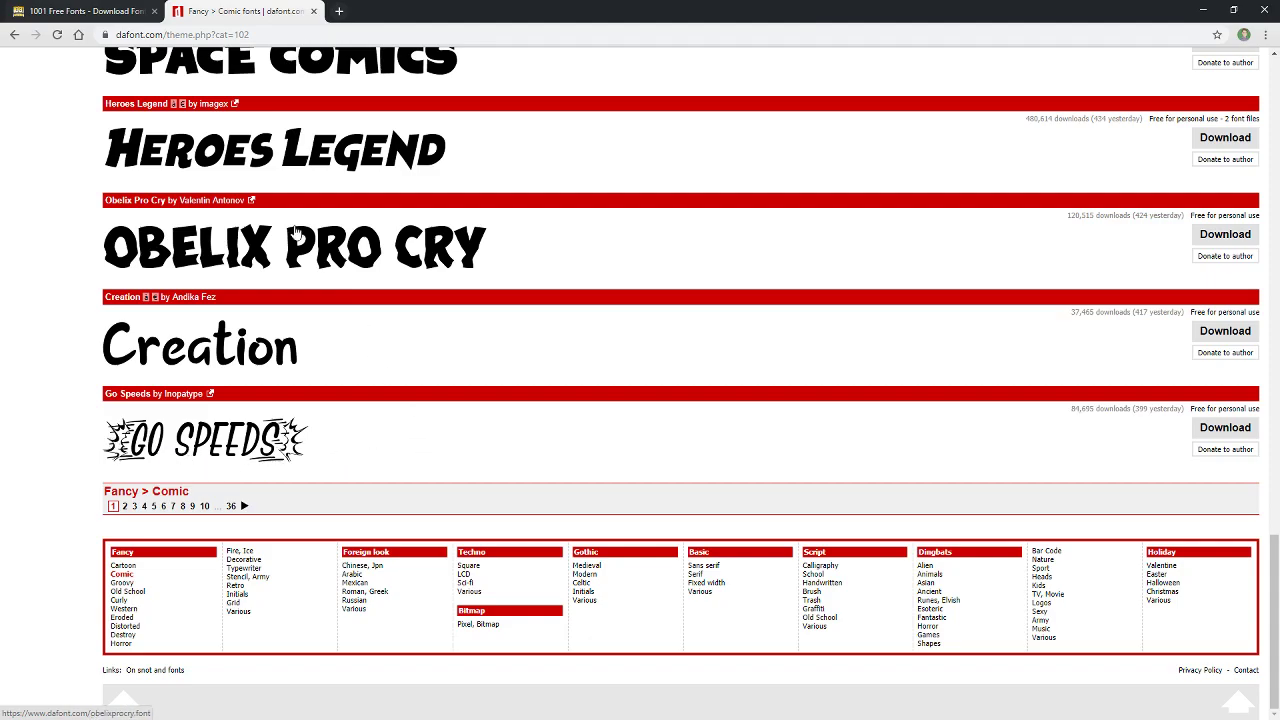
{"action": "scroll", "coordinate": [418, 443], "scroll_direction": "up", "scroll_amount": 3}
{"action": "scroll", "coordinate": [420, 392], "scroll_direction": "up", "scroll_amount": 15}
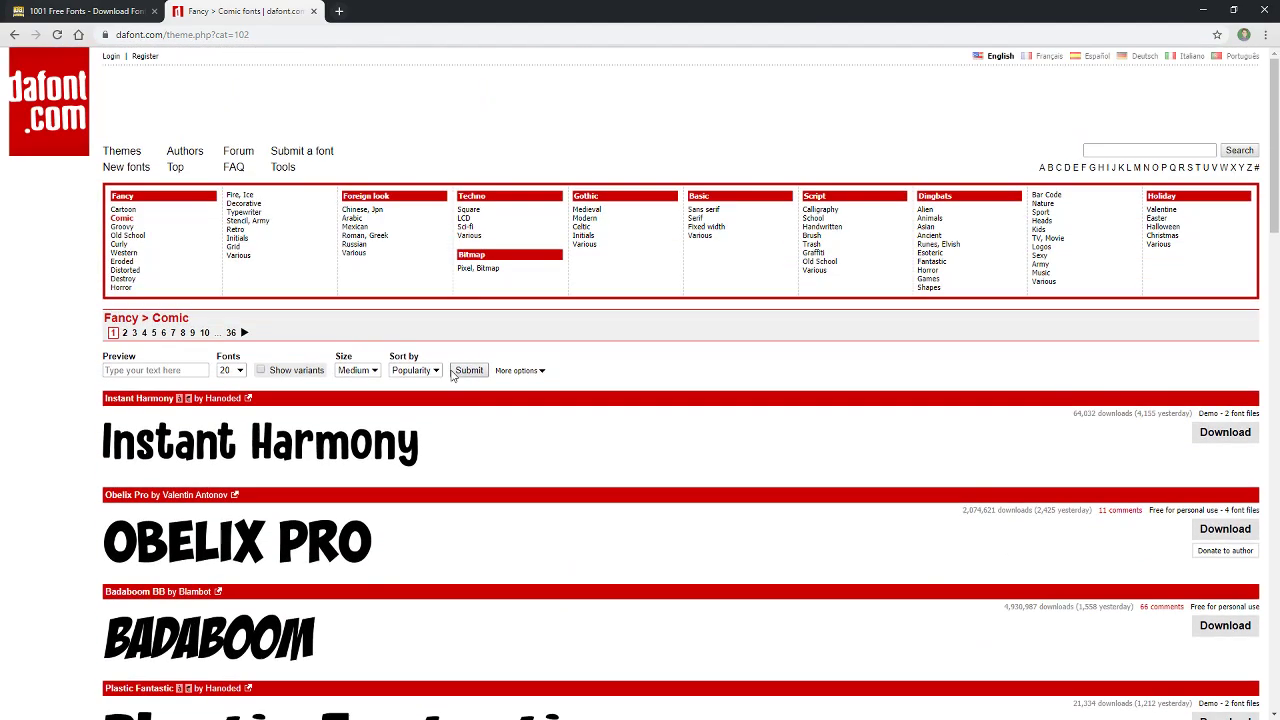
- Preview the Comic fonts with the custom text "Tsukei" and look through the samples
{"action": "left_click", "coordinate": [166, 366]}
{"action": "type", "text": "Tsukei"}
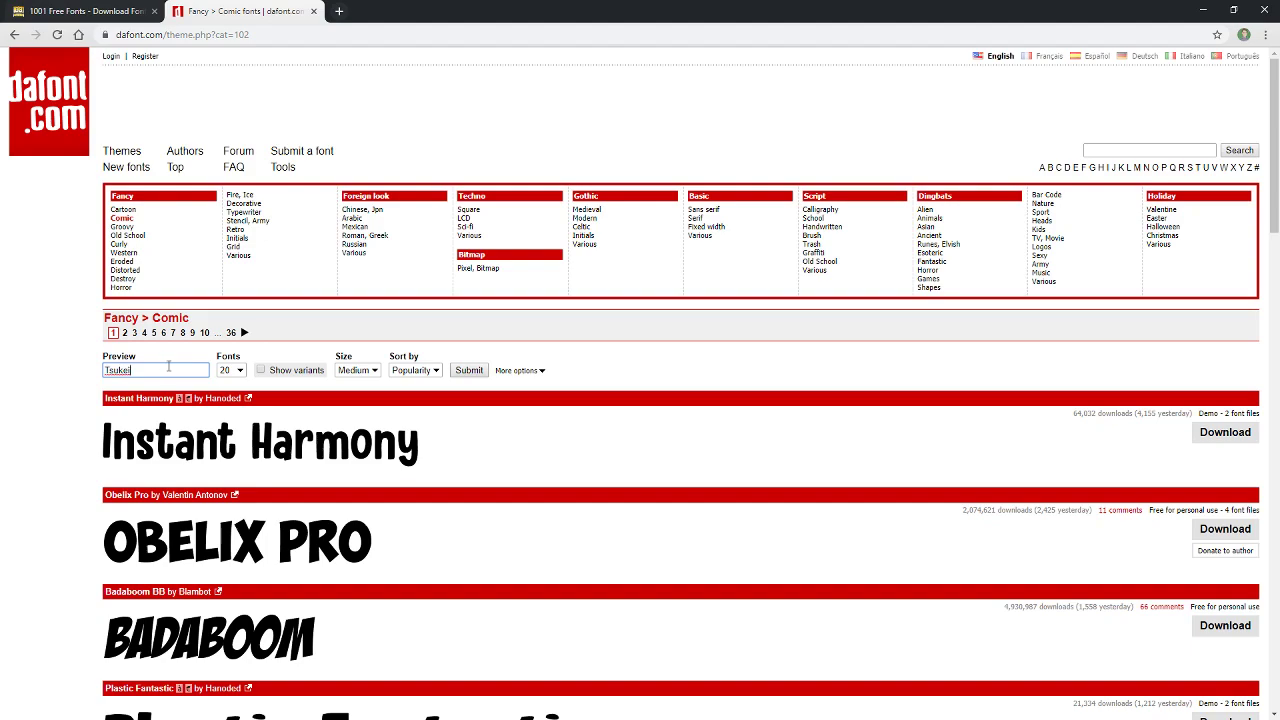
{"action": "left_click", "coordinate": [463, 372]}
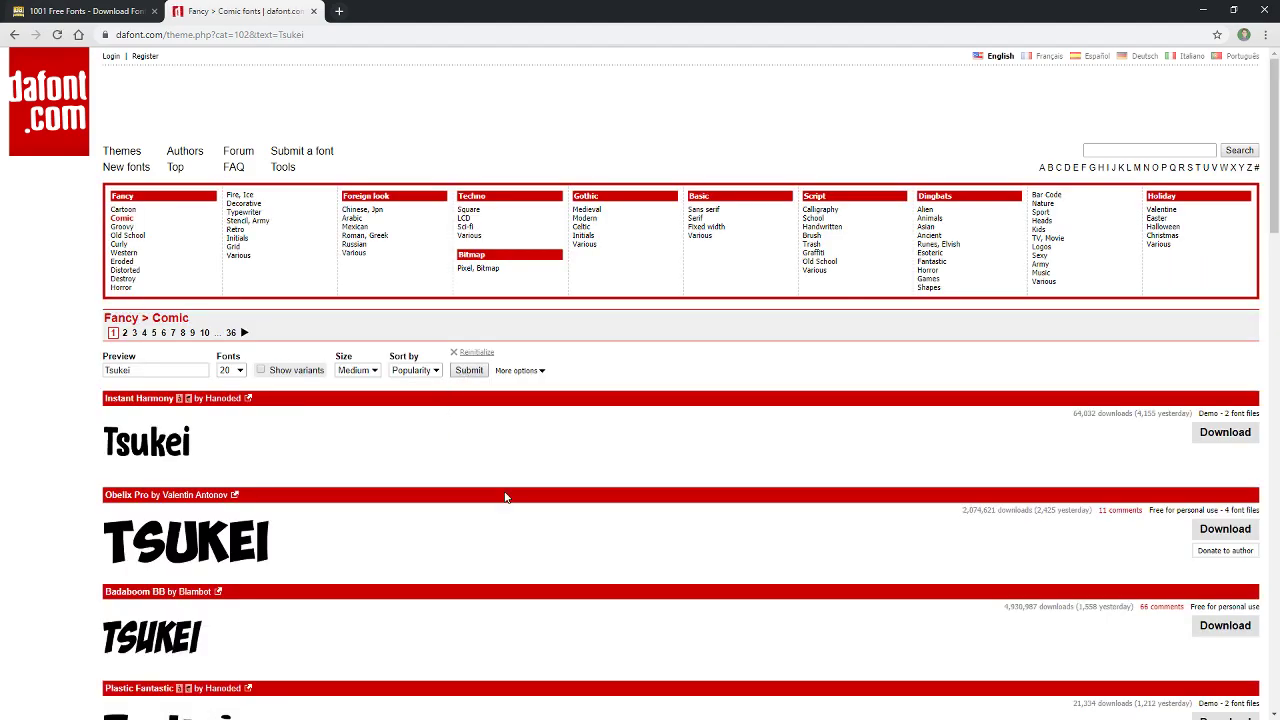
{"action": "scroll", "coordinate": [503, 498], "scroll_direction": "down", "scroll_amount": 9}
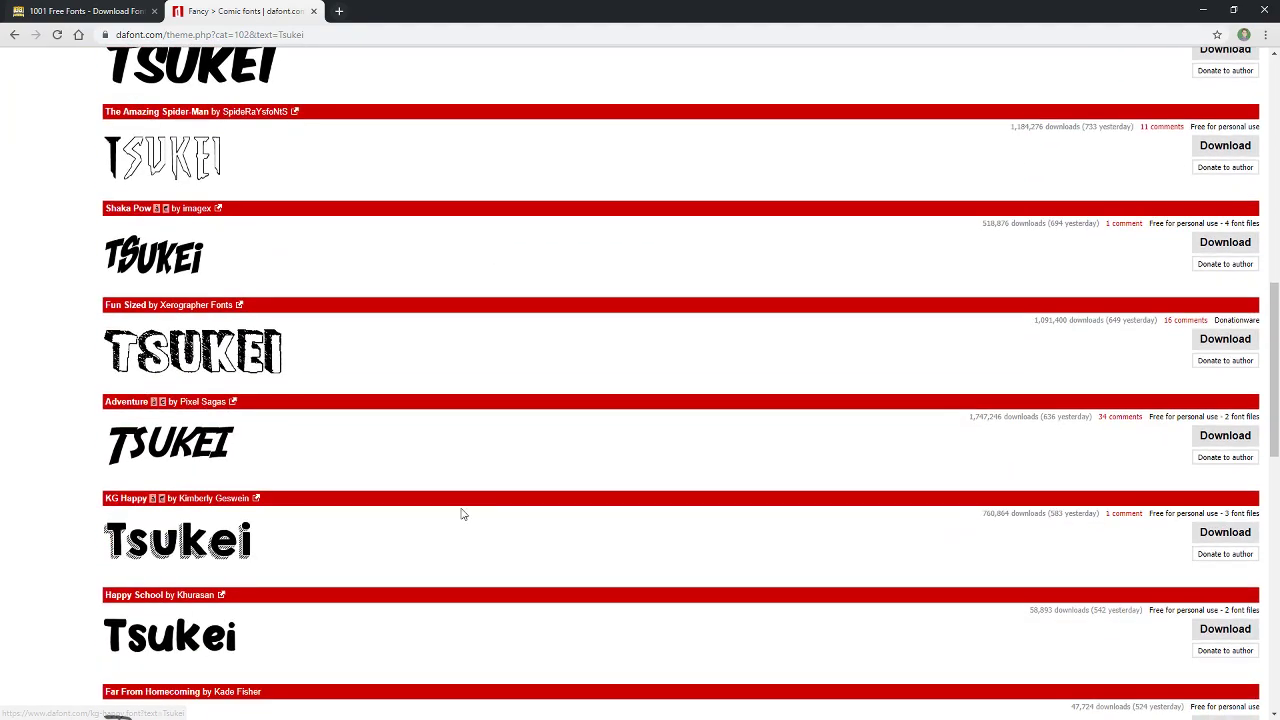
{"action": "scroll", "coordinate": [467, 549], "scroll_direction": "down", "scroll_amount": 8}
{"action": "key", "text": "Home"}
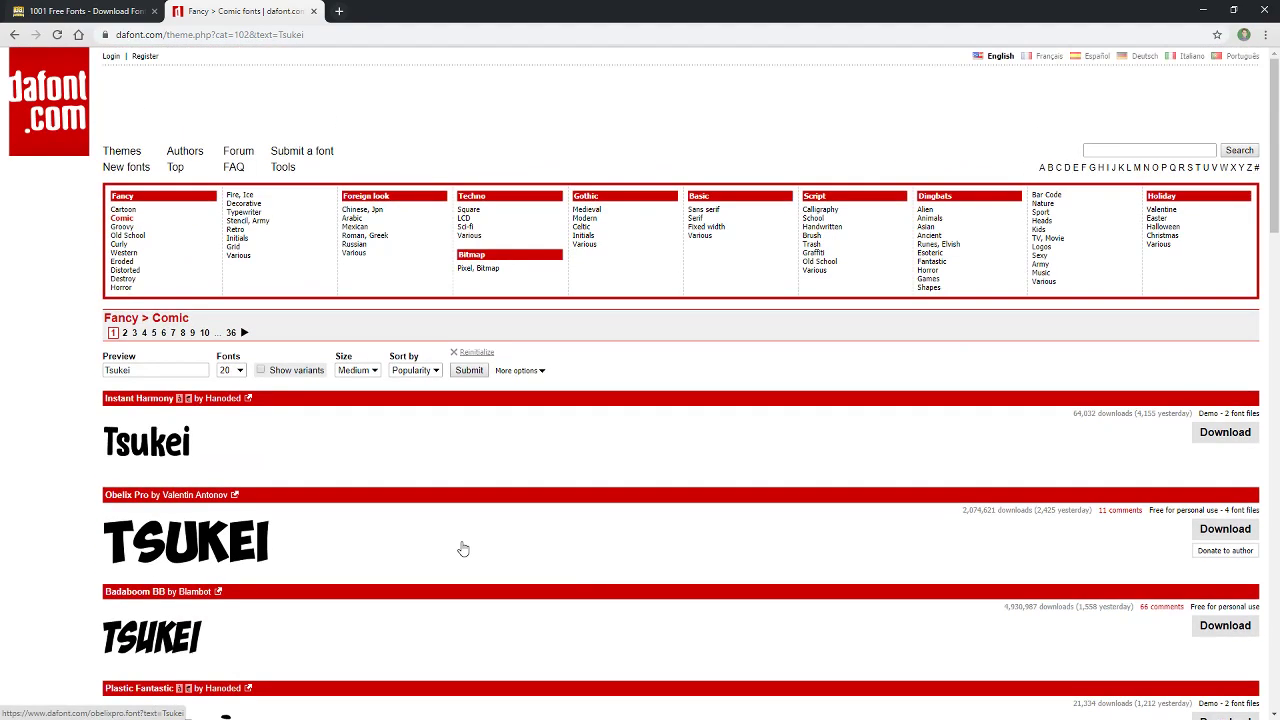
{"action": "left_click", "coordinate": [1150, 150]}
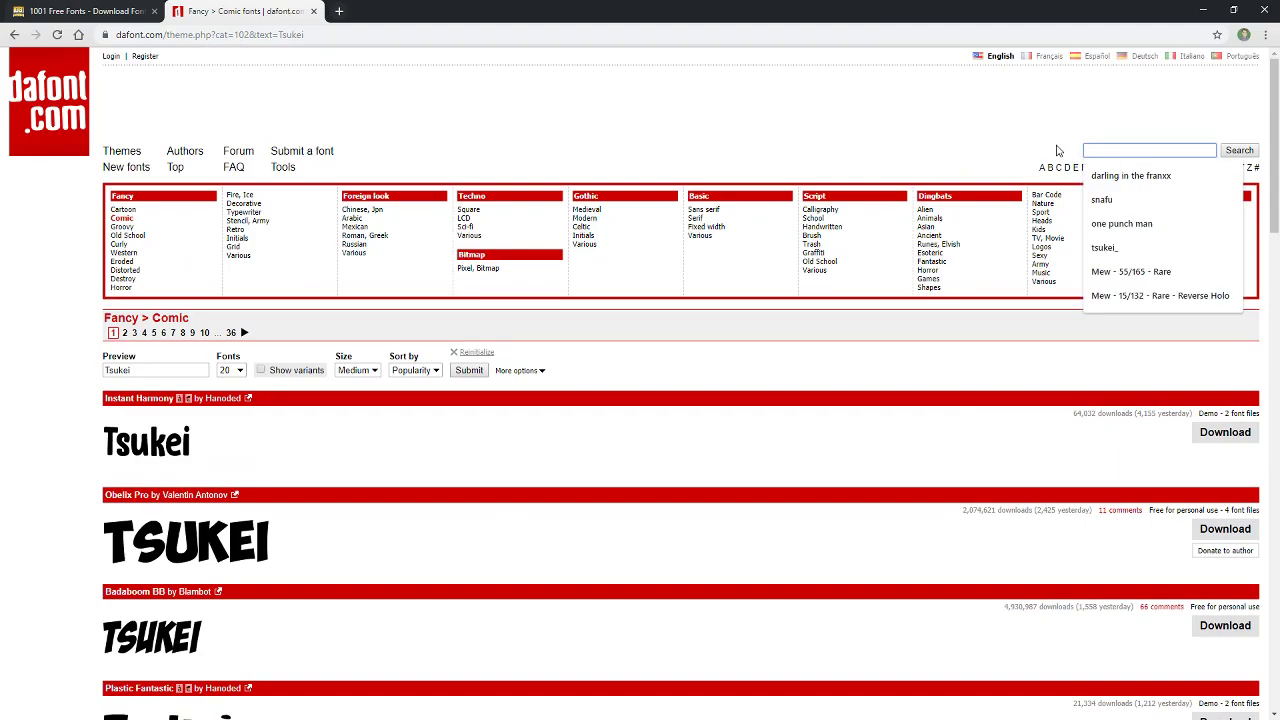
{"action": "left_click", "coordinate": [1058, 150]}
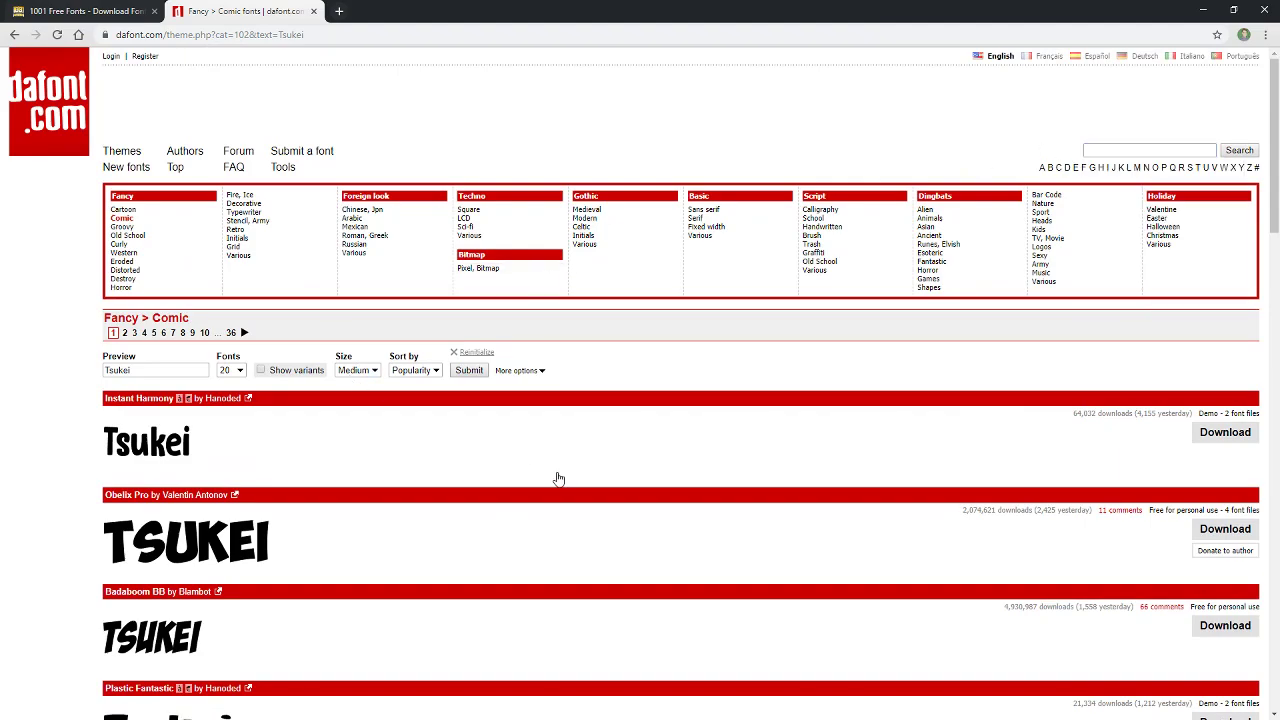
{"action": "scroll", "coordinate": [550, 470], "scroll_direction": "down", "scroll_amount": 1}
{"action": "scroll", "coordinate": [537, 457], "scroll_direction": "up", "scroll_amount": 1}
- Look over the font listings on the 1001 Free Fonts site and return to the dafont page
{"action": "left_click", "coordinate": [85, 11]}
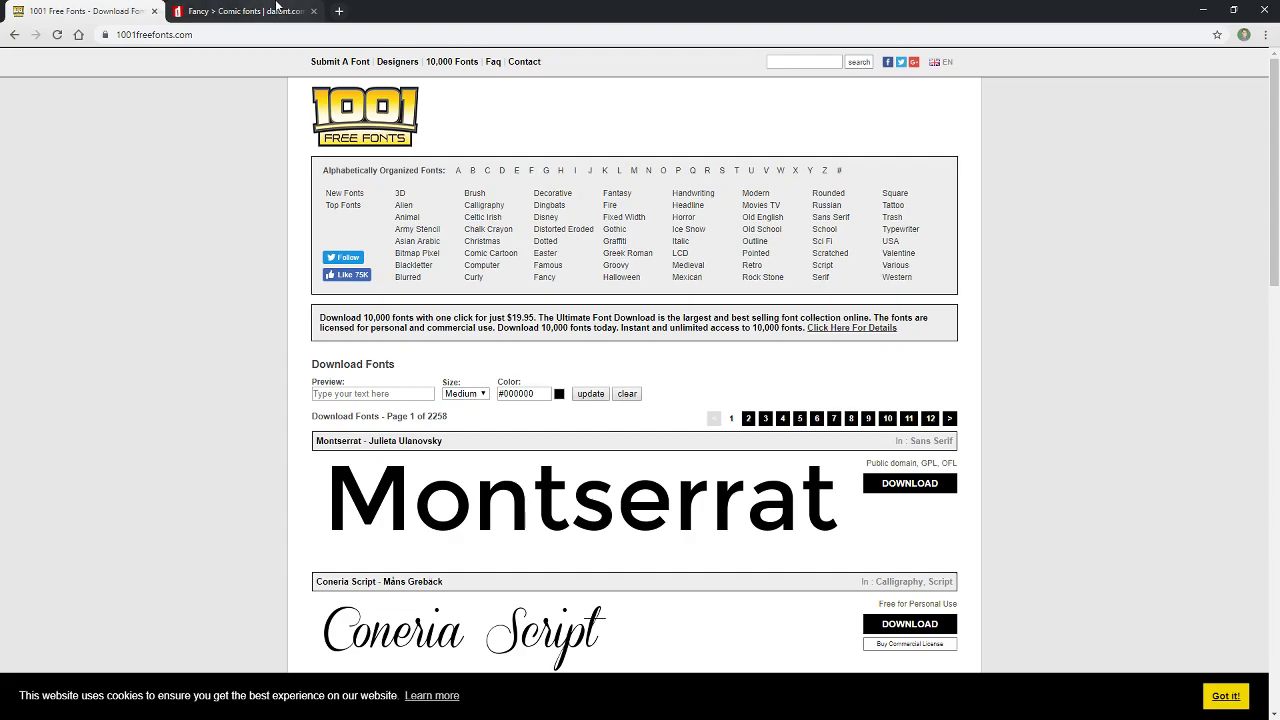
{"action": "scroll", "coordinate": [563, 474], "scroll_direction": "down", "scroll_amount": 10}
{"action": "scroll", "coordinate": [531, 439], "scroll_direction": "down", "scroll_amount": 2}
{"action": "scroll", "coordinate": [646, 477], "scroll_direction": "up", "scroll_amount": 15}
{"action": "left_click", "coordinate": [215, 12]}
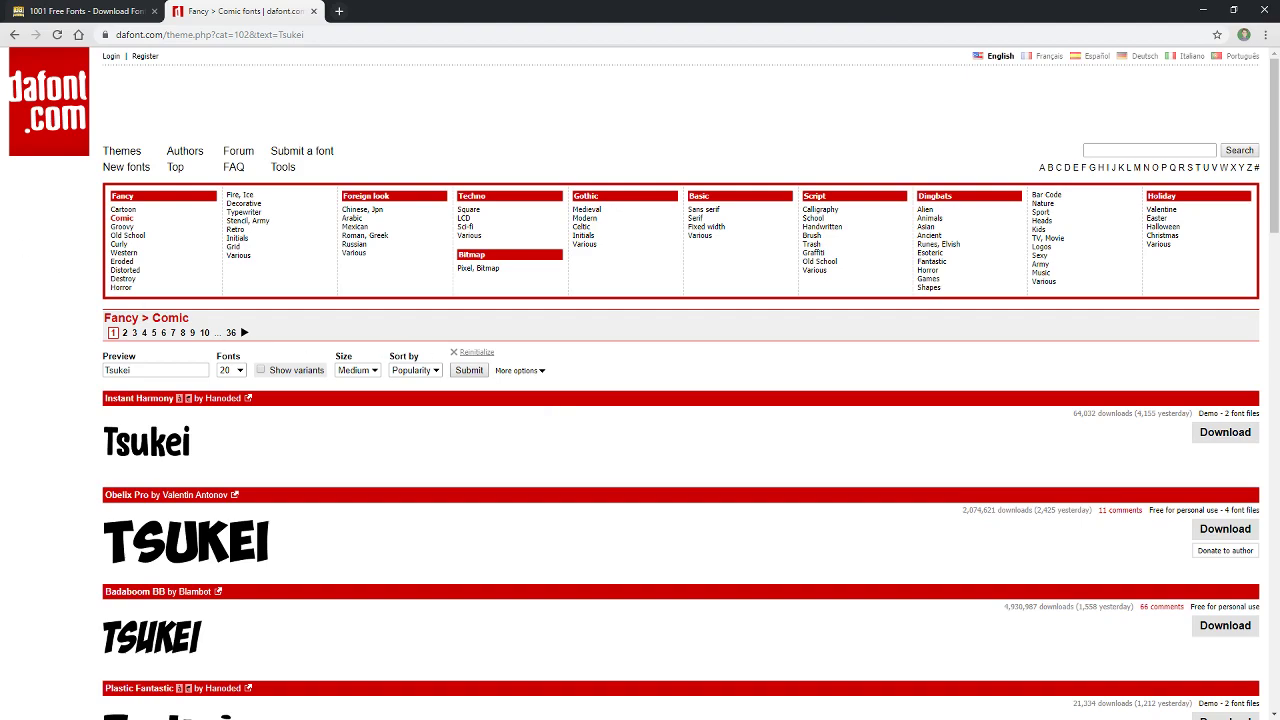
- Switch back to Photoshop and set the foreground color to a medium-bright blue with a hue of about 234°
{"action": "key", "text": "alt+Tab"}
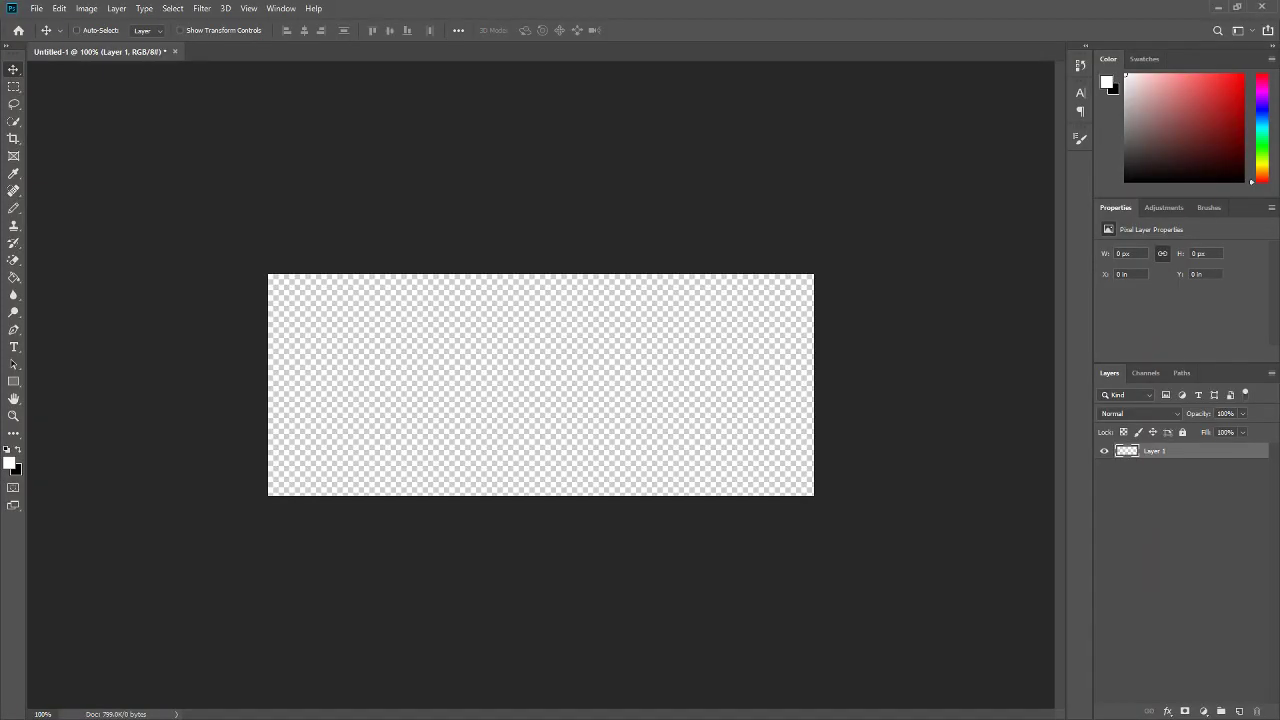
{"action": "left_click", "coordinate": [14, 348]}
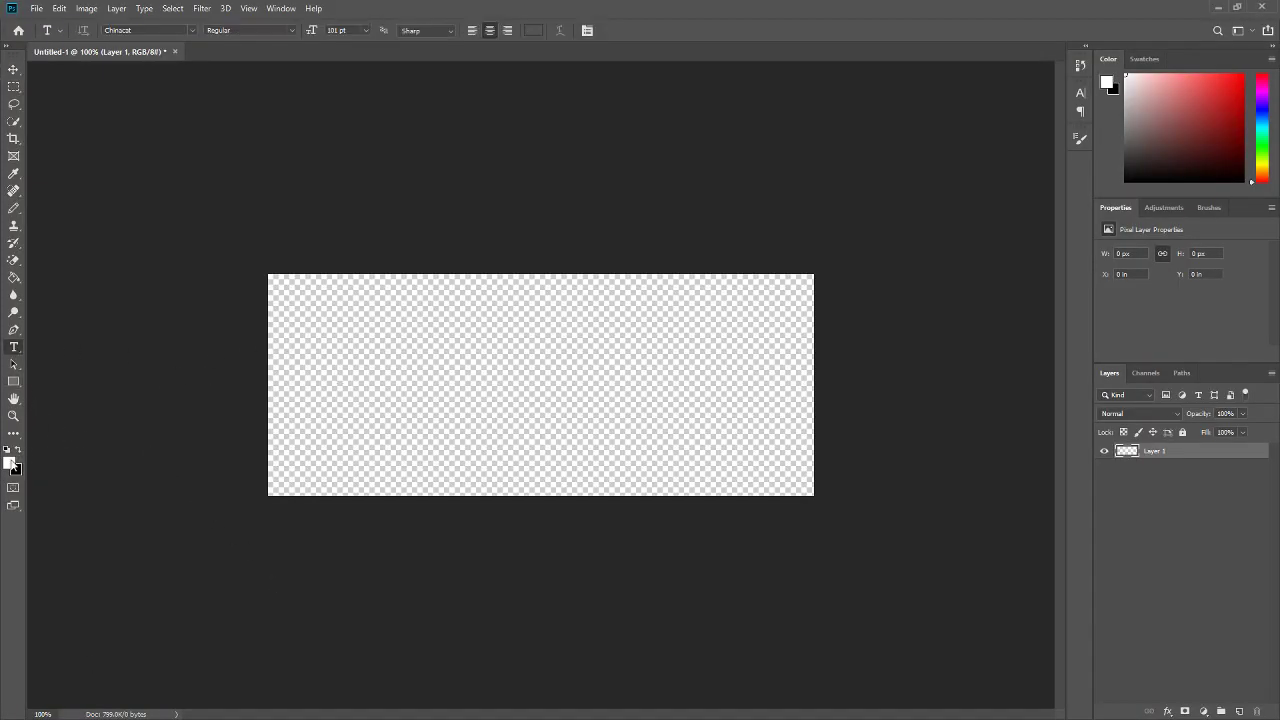
{"action": "key", "text": "i"}
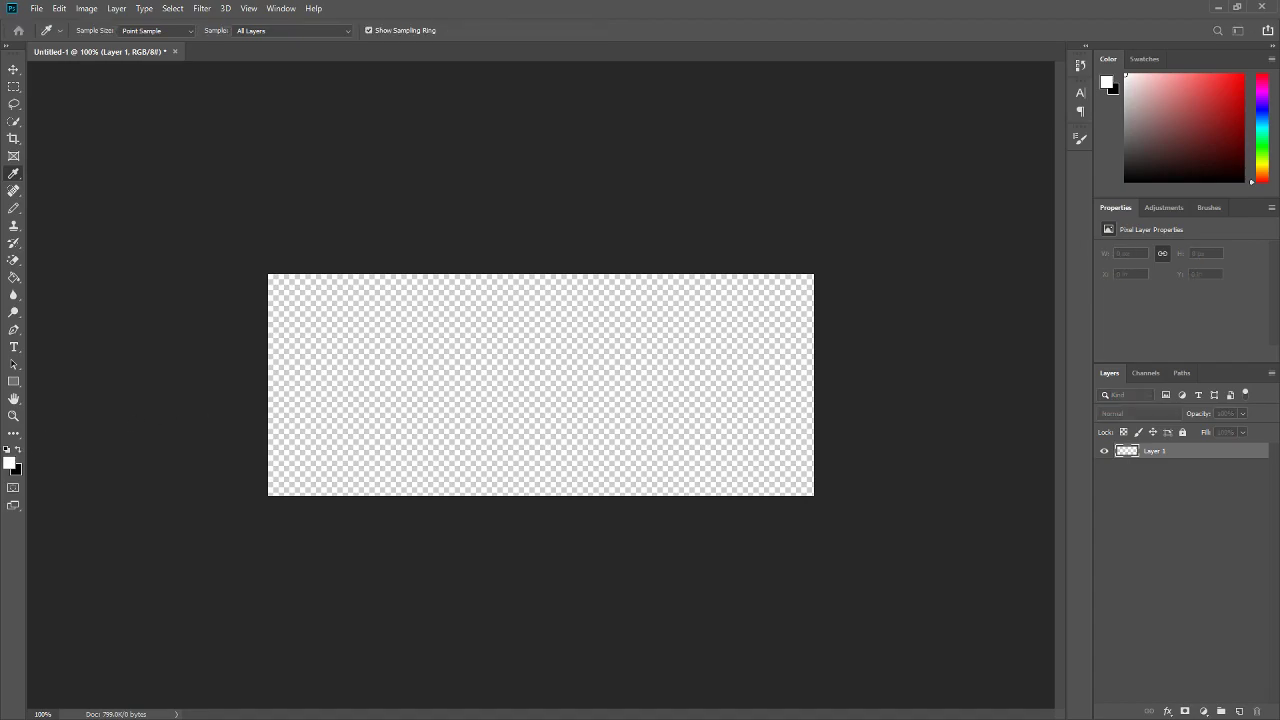
{"action": "left_click", "coordinate": [9, 461]}
{"action": "left_click_drag", "start_coordinate": [620, 234], "coordinate": [743, 325]}
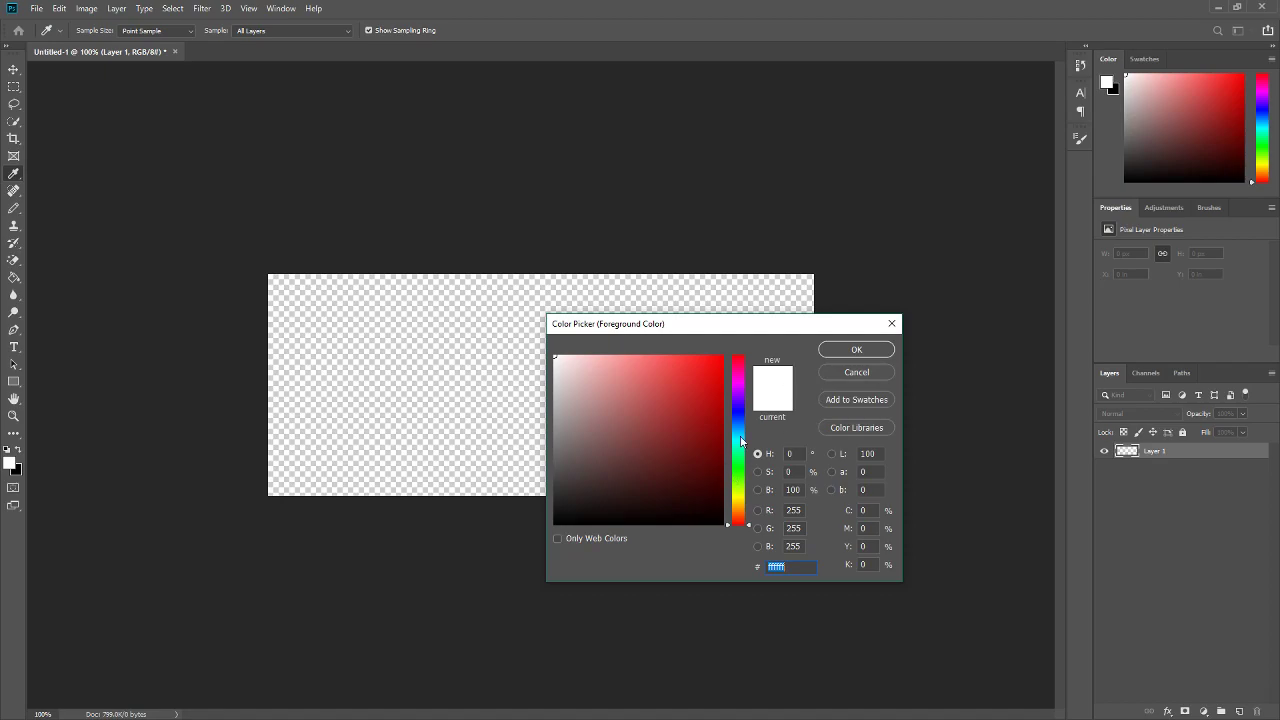
{"action": "mouse_move", "coordinate": [739, 409]}
{"action": "left_mouse_down"}
{"action": "mouse_move", "coordinate": [742, 430]}
{"action": "mouse_move", "coordinate": [740, 416]}
{"action": "left_mouse_up"}
{"action": "mouse_move", "coordinate": [697, 377]}
{"action": "left_mouse_down"}
{"action": "mouse_move", "coordinate": [637, 362]}
{"action": "mouse_move", "coordinate": [654, 387]}
{"action": "mouse_move", "coordinate": [669, 367]}
{"action": "left_mouse_up"}
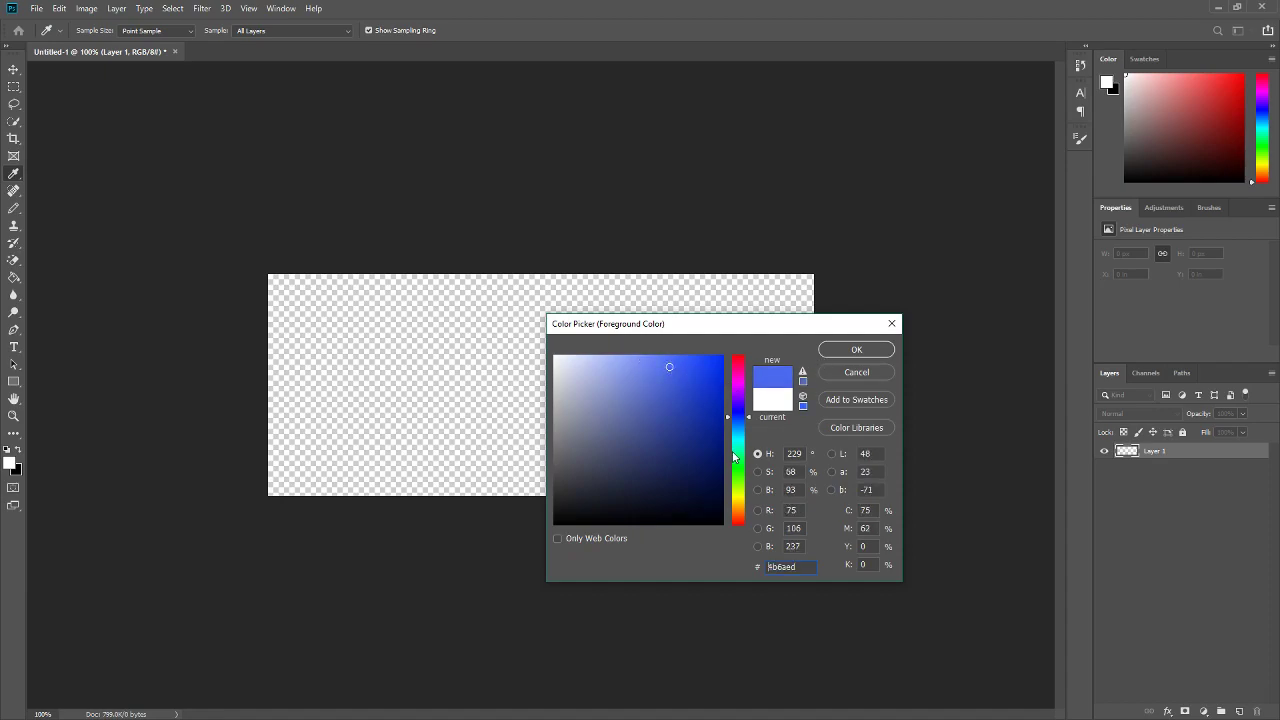
{"action": "left_click", "coordinate": [737, 410]}
{"action": "left_click_drag", "start_coordinate": [737, 408], "coordinate": [739, 413]}
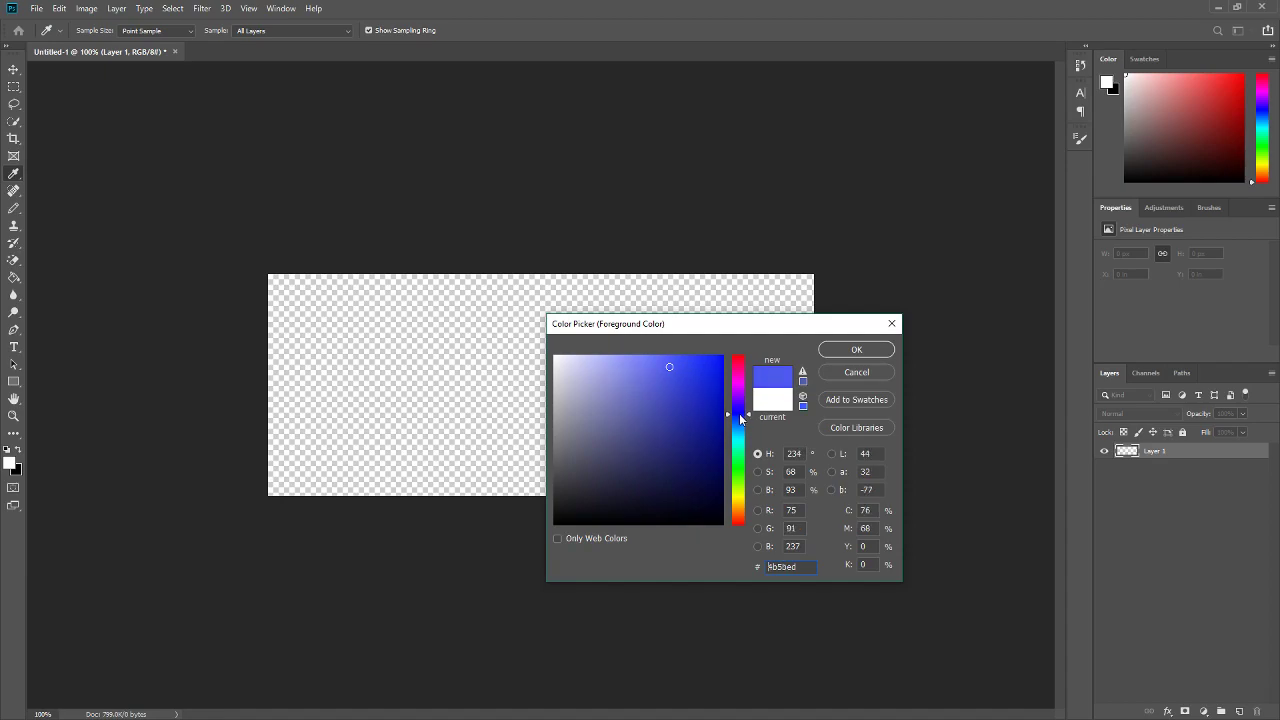
{"action": "left_click_drag", "start_coordinate": [669, 366], "coordinate": [671, 363]}
{"action": "left_click", "coordinate": [870, 352]}
- Add the text "Test" on the left half of the canvas in the New Comic BD Regular font
{"action": "key", "text": "t"}
{"action": "left_click", "coordinate": [151, 31]}
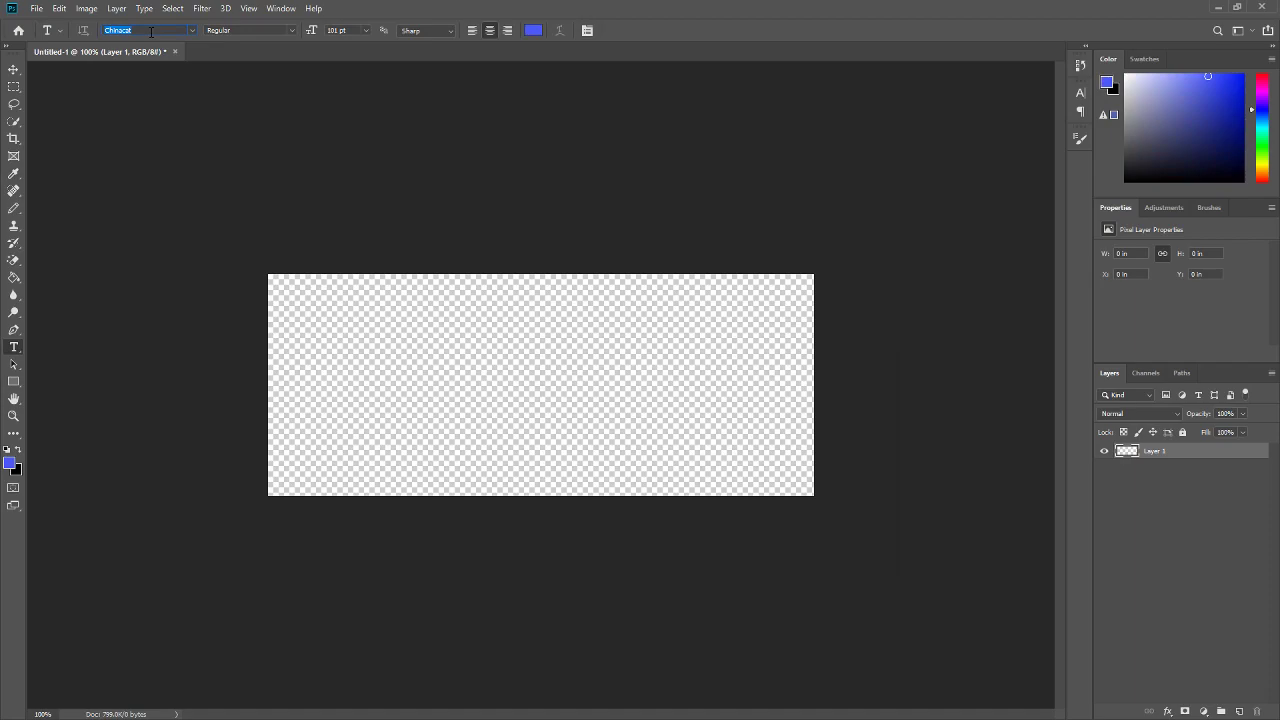
{"action": "left_click", "coordinate": [192, 31]}
{"action": "type", "text": "new"}
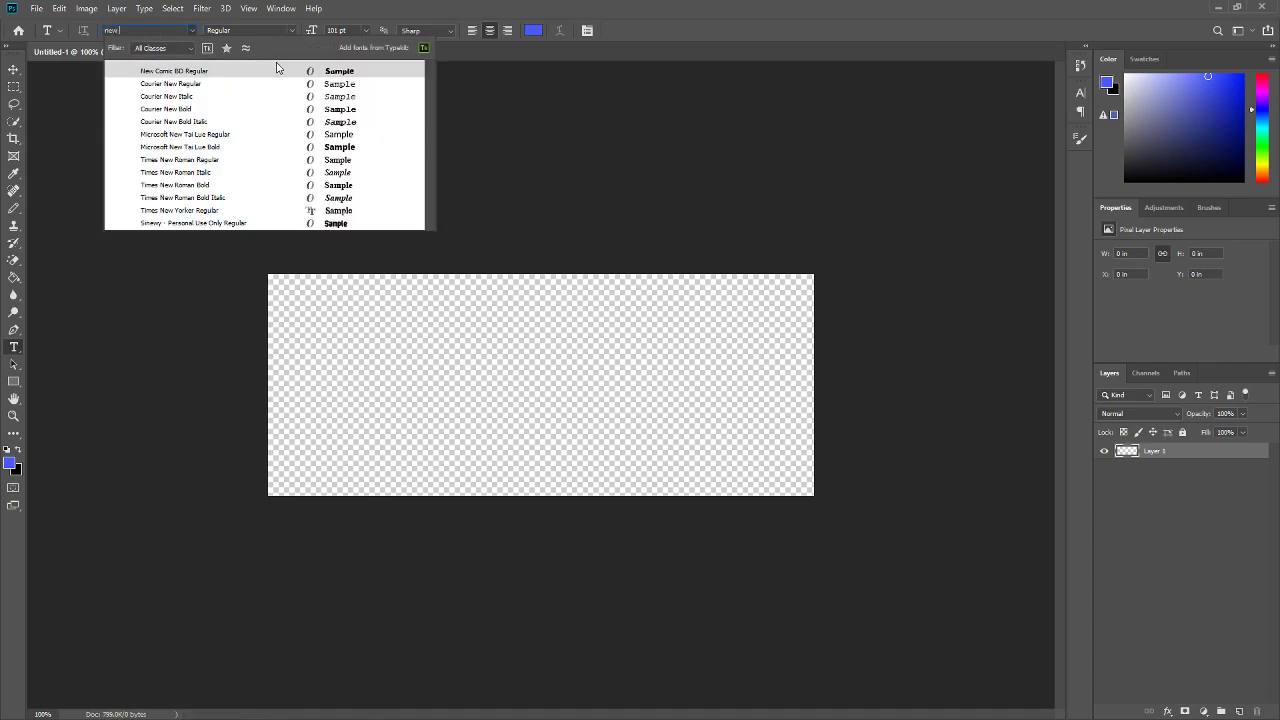
{"action": "left_click", "coordinate": [271, 72]}
{"action": "left_click", "coordinate": [410, 400]}
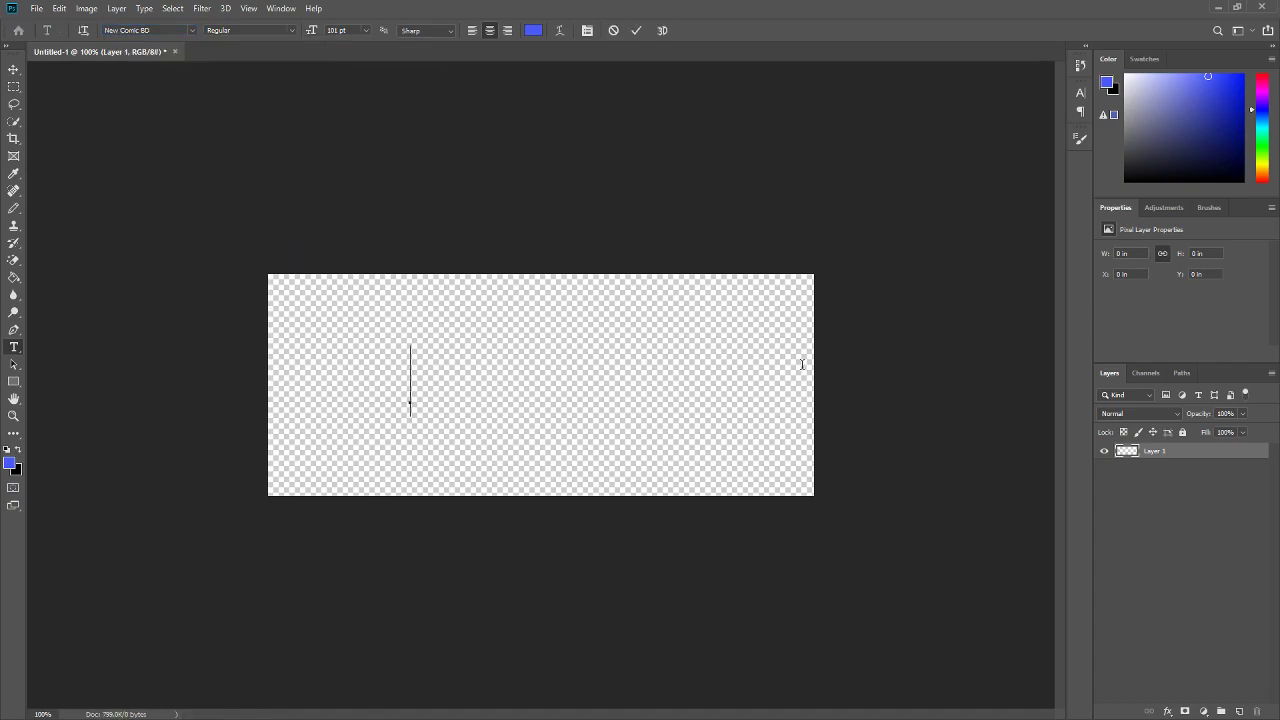
{"action": "type", "text": "Test"}
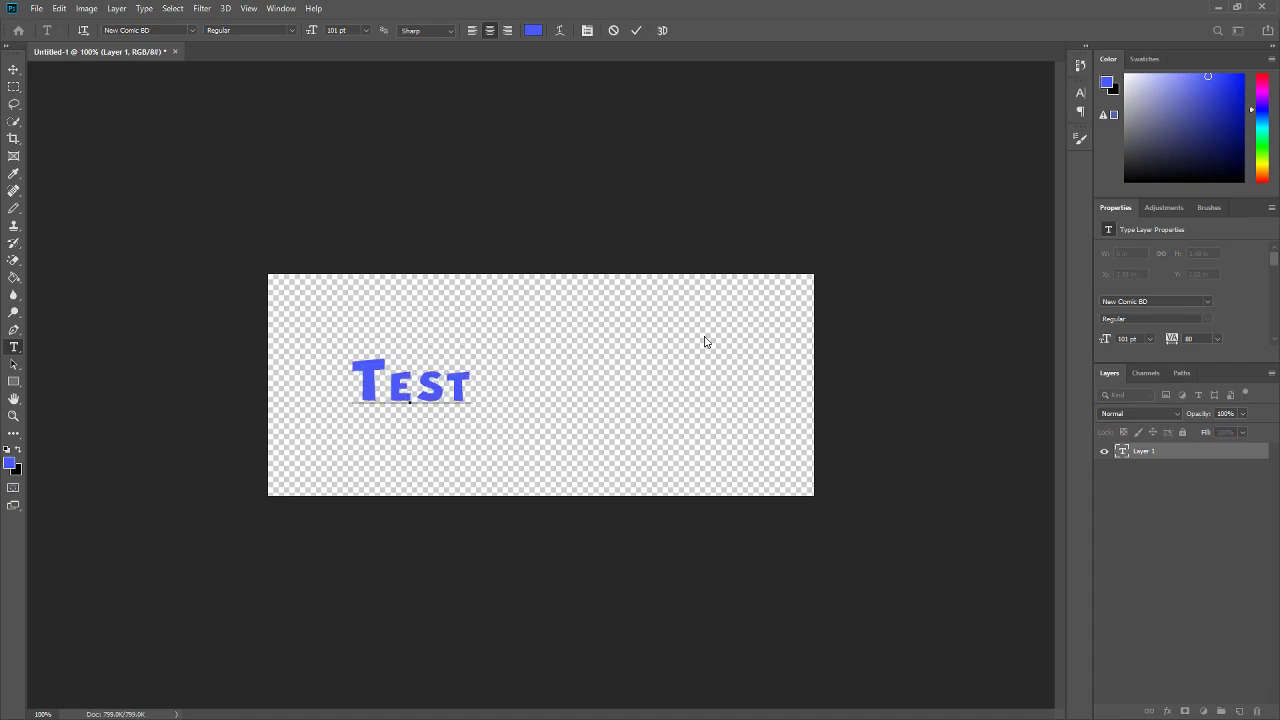
- Change the whole "Test" text from Small Caps to All Caps and set its tracking to 200
{"action": "key", "text": "ctrl+a"}
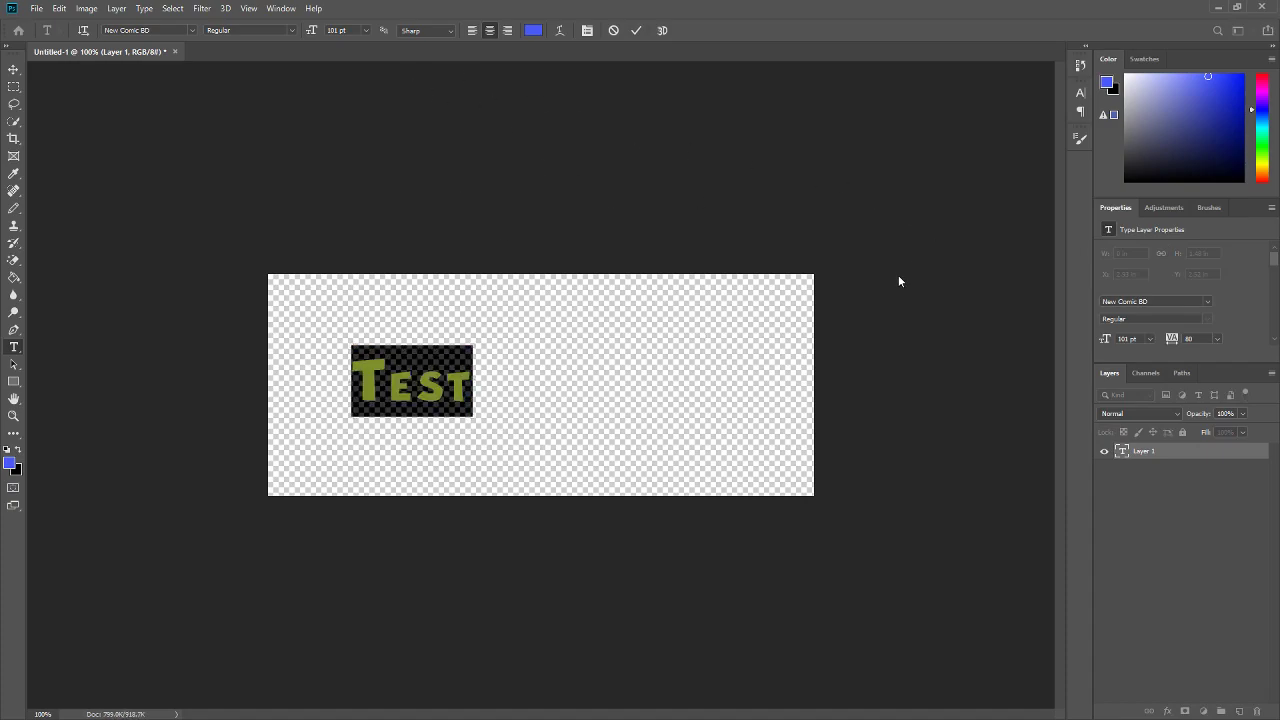
{"action": "left_click", "coordinate": [1081, 92]}
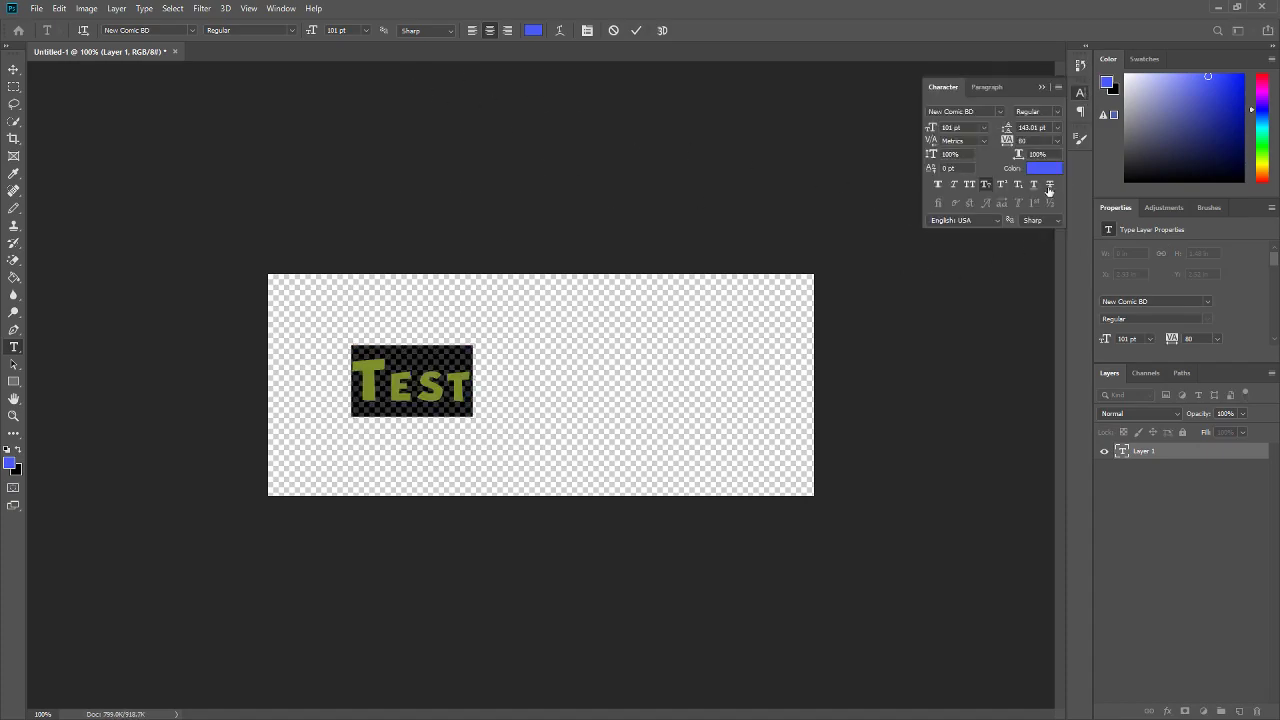
{"action": "left_click", "coordinate": [985, 185]}
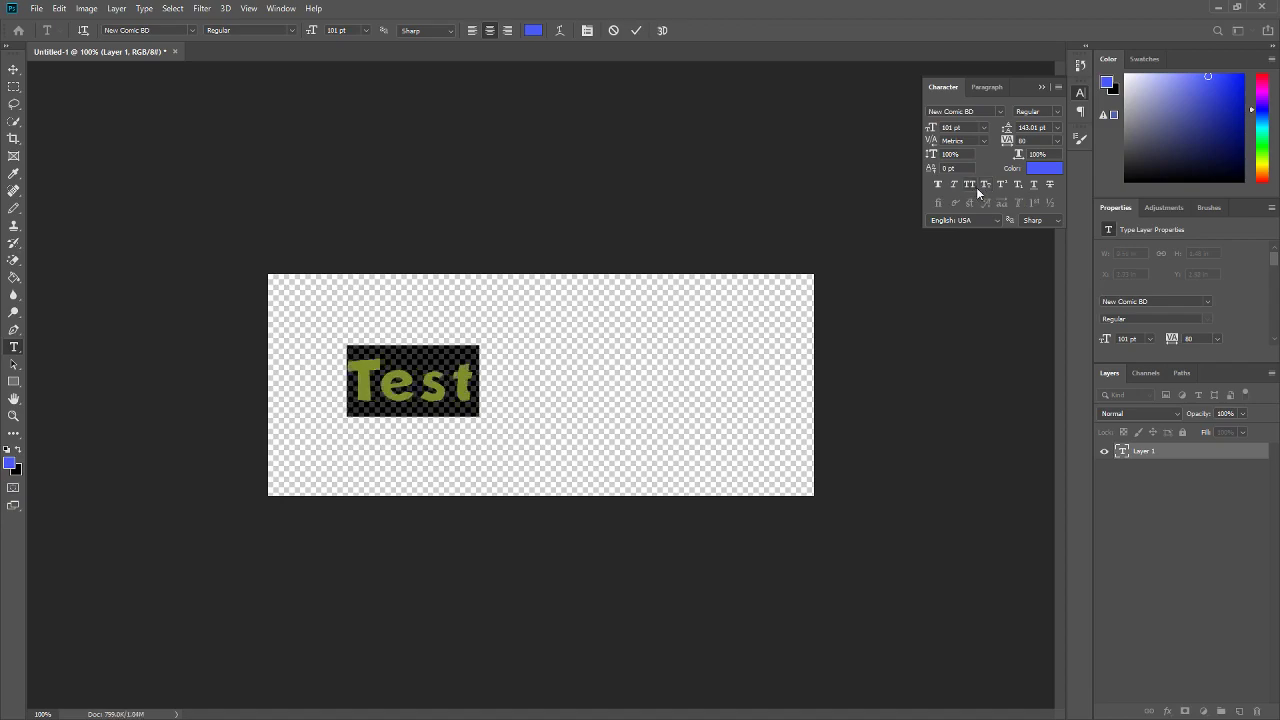
{"action": "left_click", "coordinate": [985, 184]}
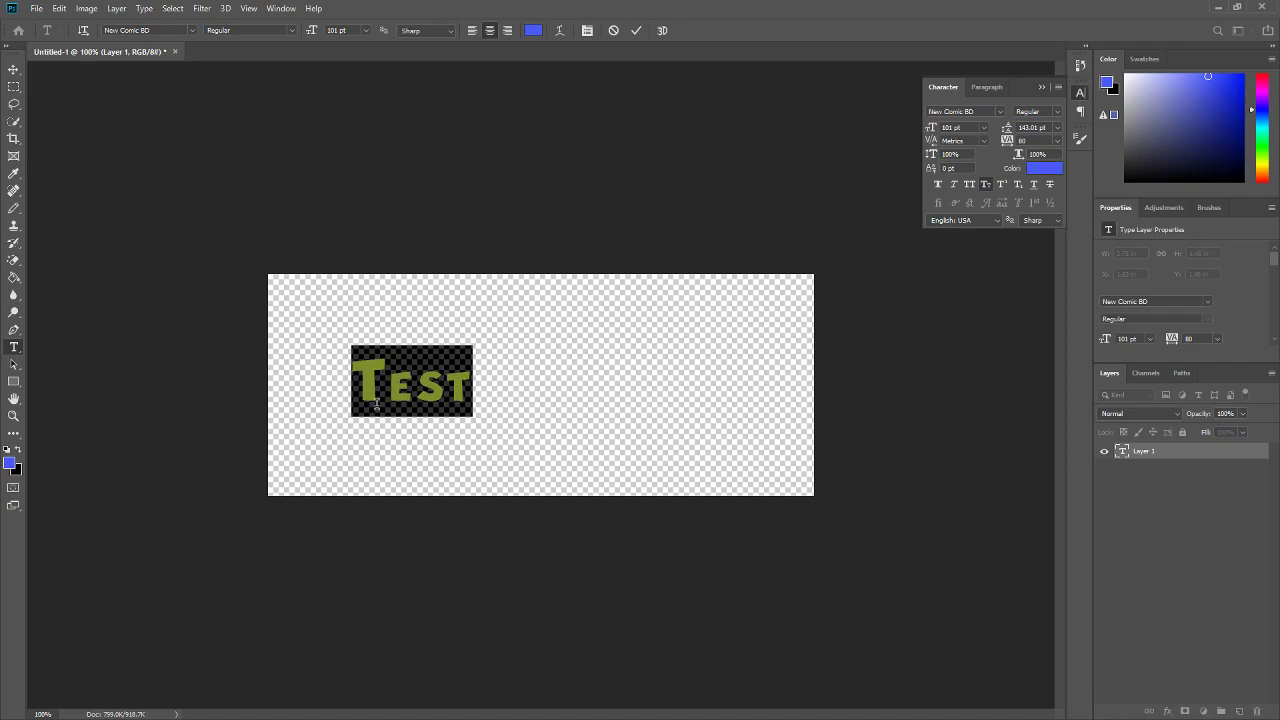
{"action": "left_click", "coordinate": [985, 184]}
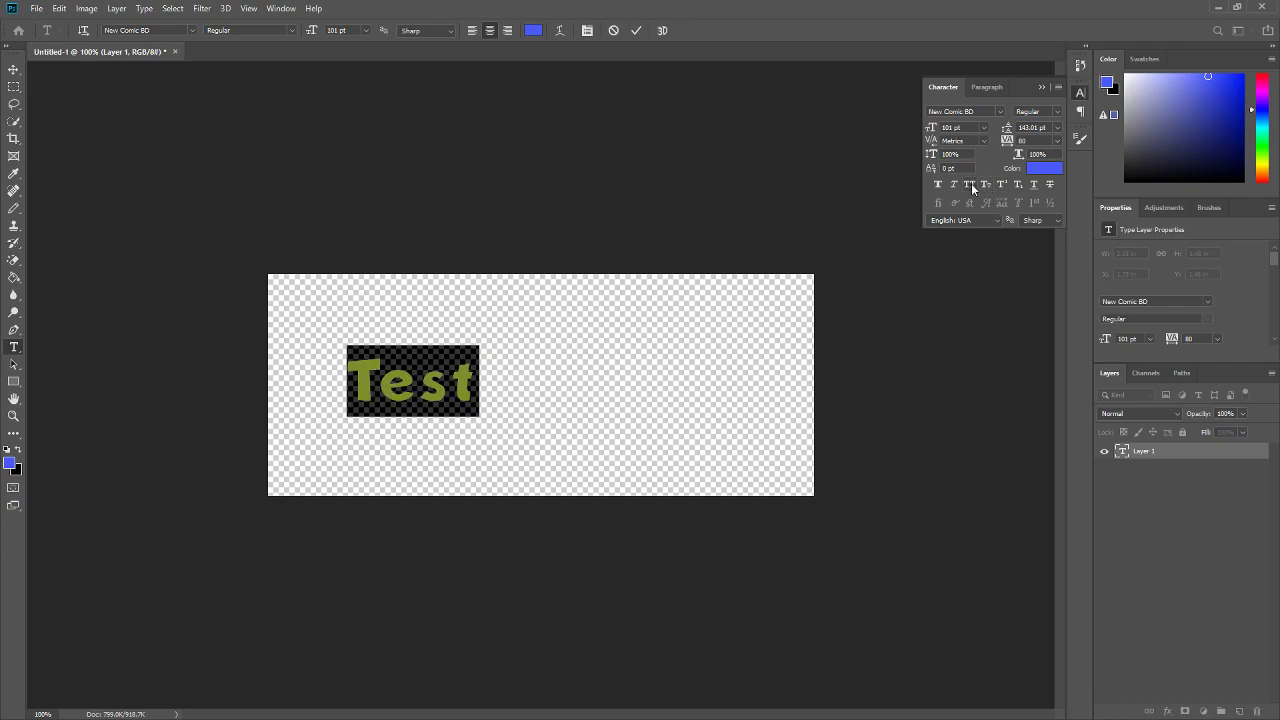
{"action": "left_click", "coordinate": [970, 185]}
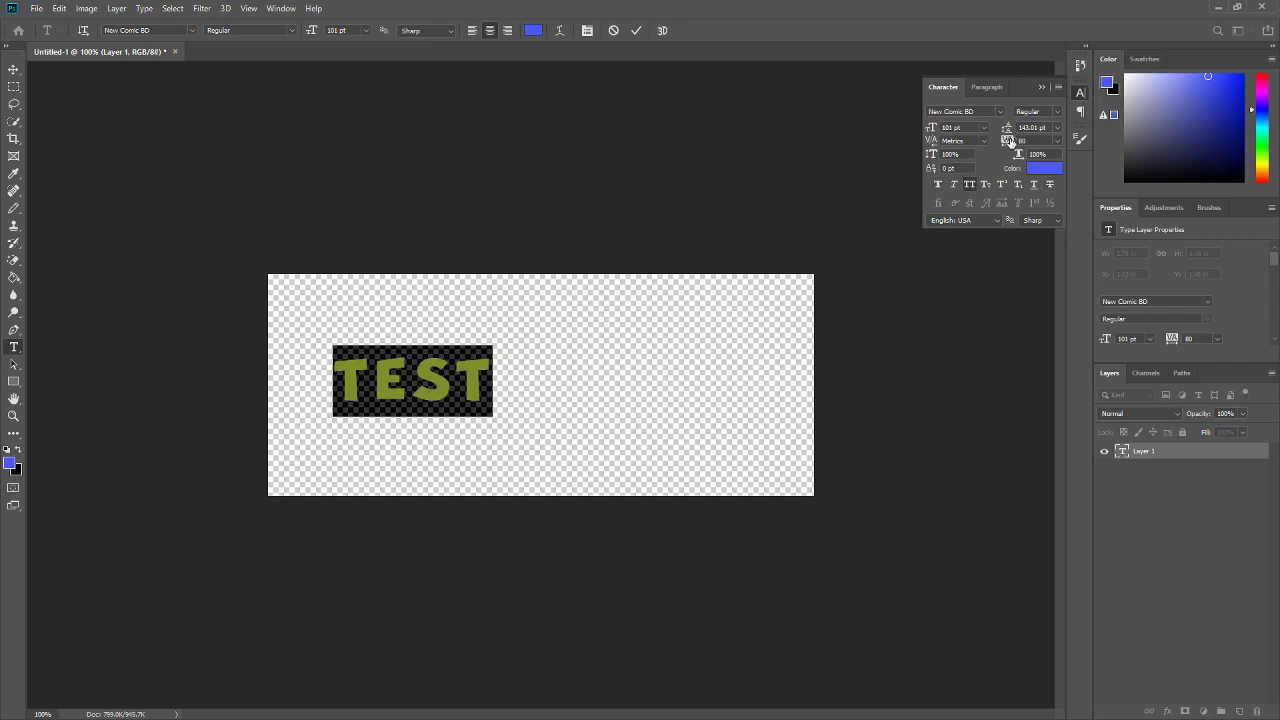
{"action": "mouse_move", "coordinate": [1008, 143]}
{"action": "left_mouse_down"}
{"action": "mouse_move", "coordinate": [992, 143]}
{"action": "mouse_move", "coordinate": [1074, 131]}
{"action": "mouse_move", "coordinate": [1011, 119]}
{"action": "left_mouse_up"}
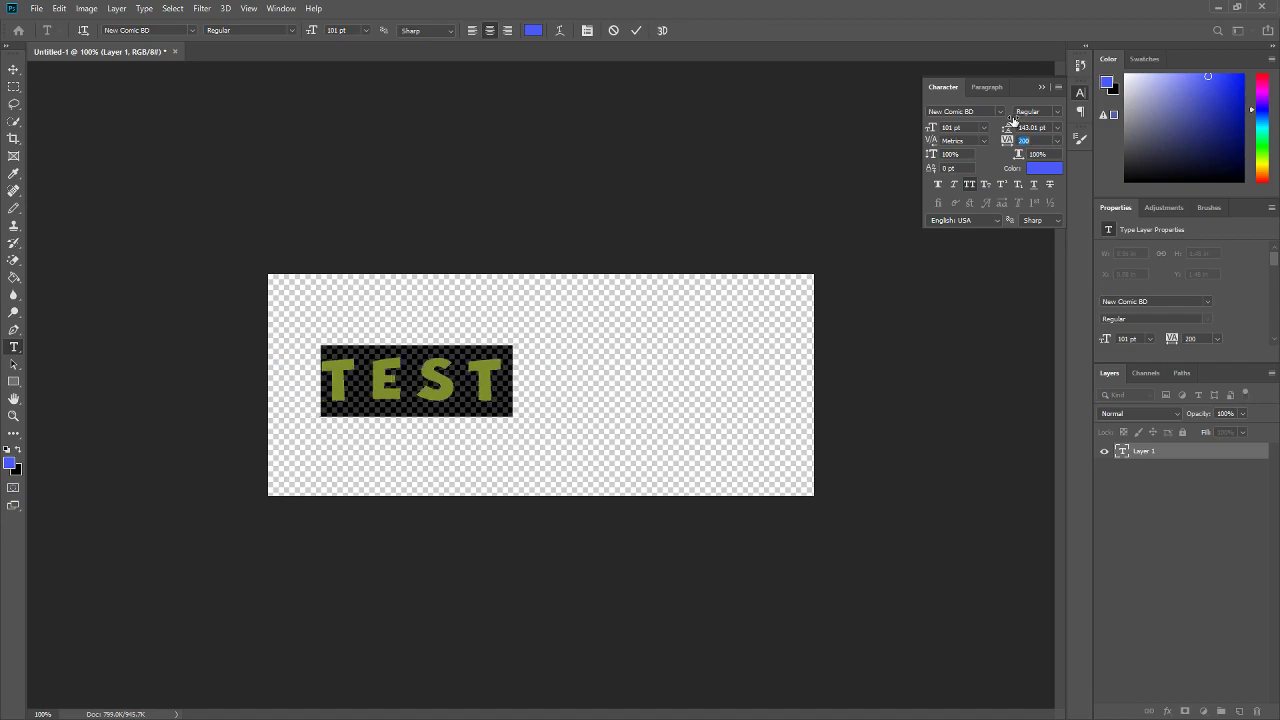
- Add a second line "ASDASD" below the word TEST in the text layer
{"action": "left_click", "coordinate": [497, 366]}
{"action": "key", "text": "Return"}
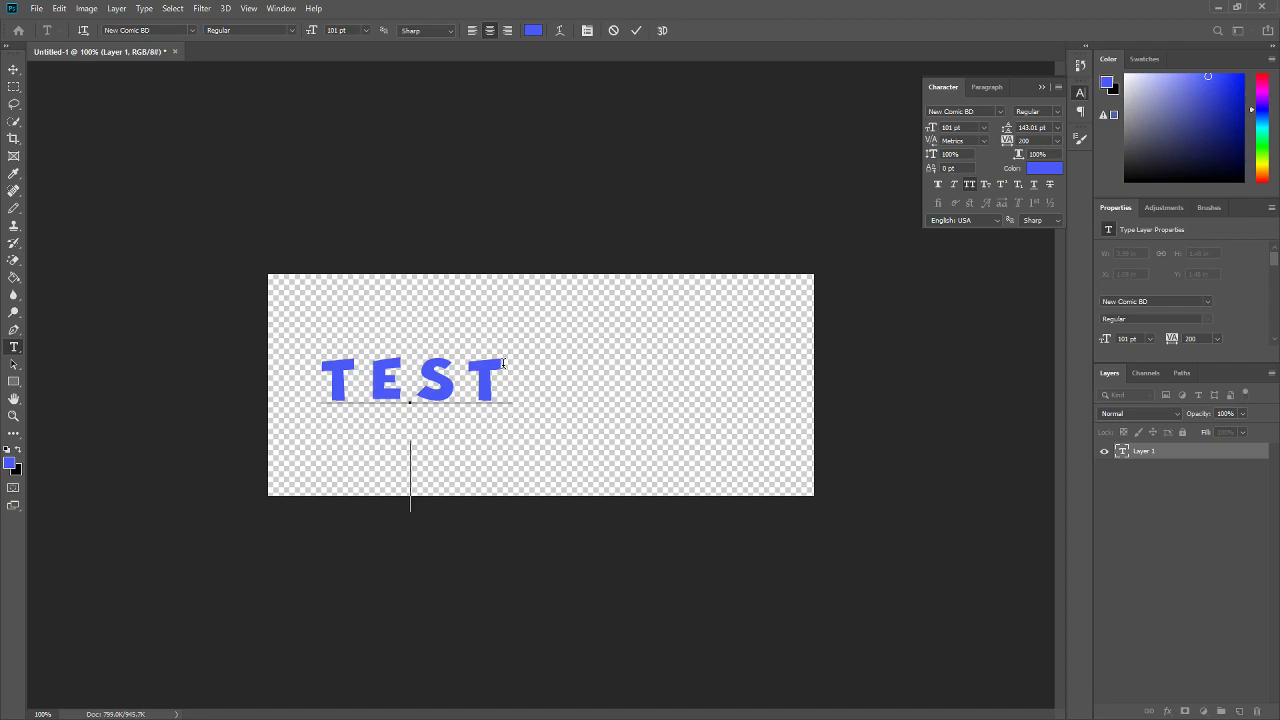
{"action": "type", "text": "ASDASD"}
- Set the leading of the whole text to 152.01 pt
{"action": "left_click", "coordinate": [418, 380]}
{"action": "key", "text": "ctrl+a"}
{"action": "left_click_drag", "start_coordinate": [1008, 128], "coordinate": [942, 128]}
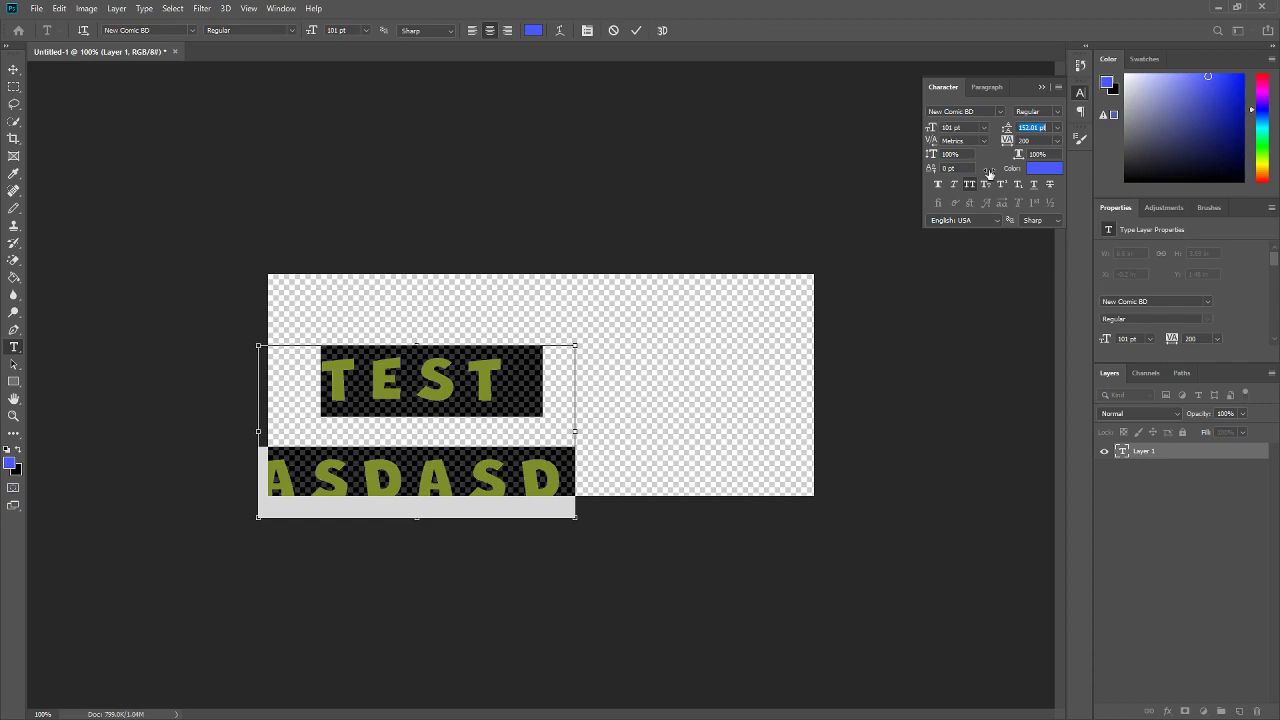
- Delete the second line "ASDASD" so only the word TEST is left
{"action": "left_click", "coordinate": [468, 472]}
{"action": "left_click_drag", "start_coordinate": [557, 484], "coordinate": [120, 474]}
{"action": "key", "text": "BackSpace"}
{"action": "key", "text": "BackSpace"}
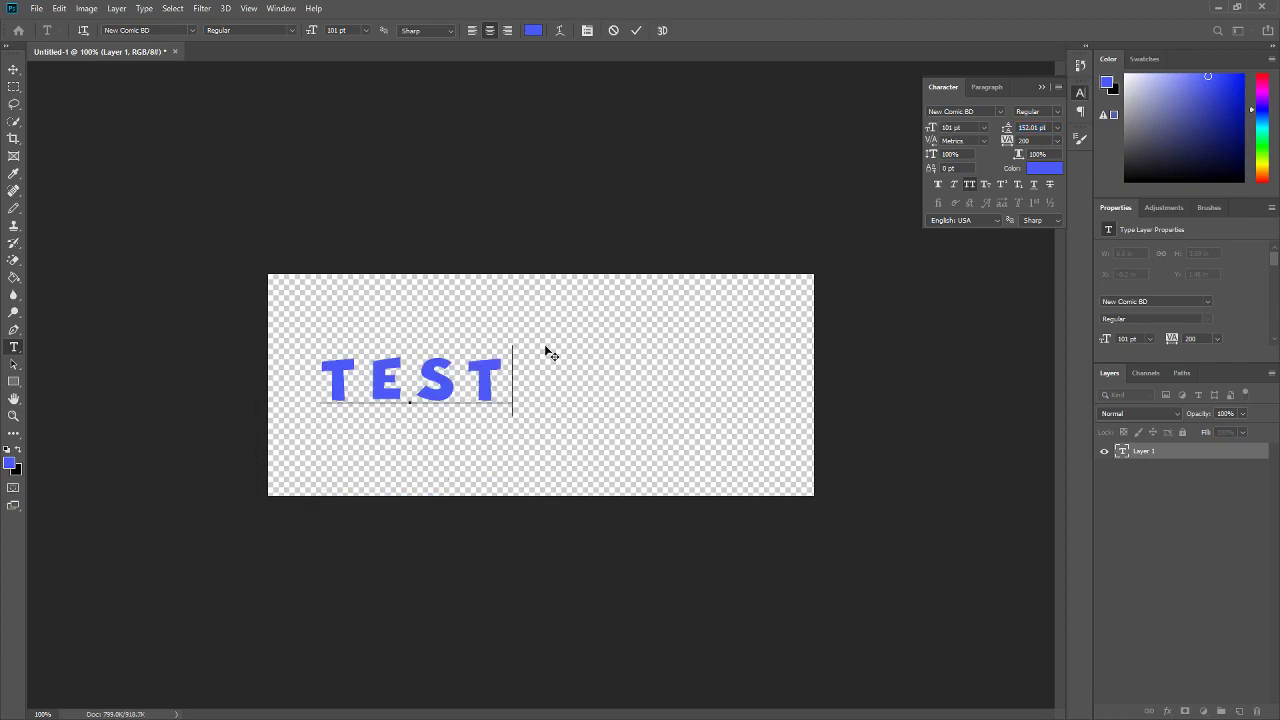
- Look over the vertical scale, font size, kerning and font style options for the selected text
{"action": "key", "text": "ctrl+a"}
{"action": "mouse_move", "coordinate": [933, 155]}
{"action": "left_mouse_down"}
{"action": "mouse_move", "coordinate": [1180, 140]}
{"action": "mouse_move", "coordinate": [953, 157]}
{"action": "left_mouse_up"}
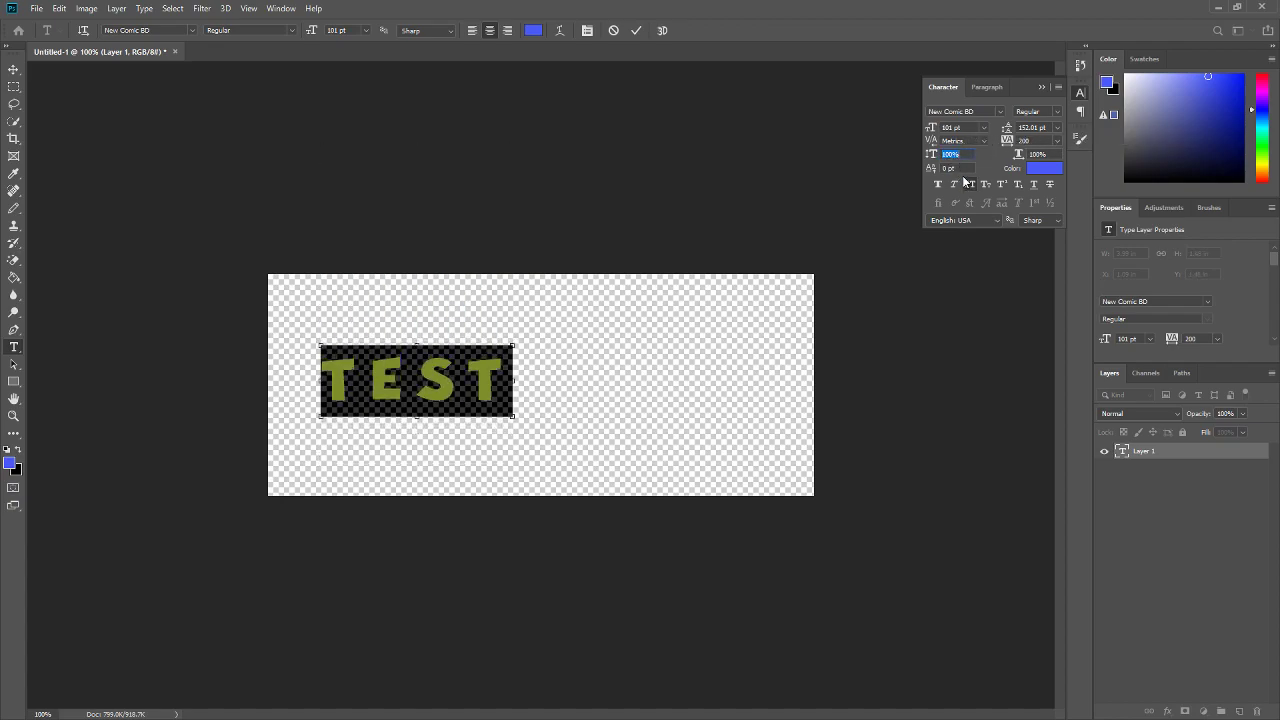
{"action": "left_click", "coordinate": [986, 128]}
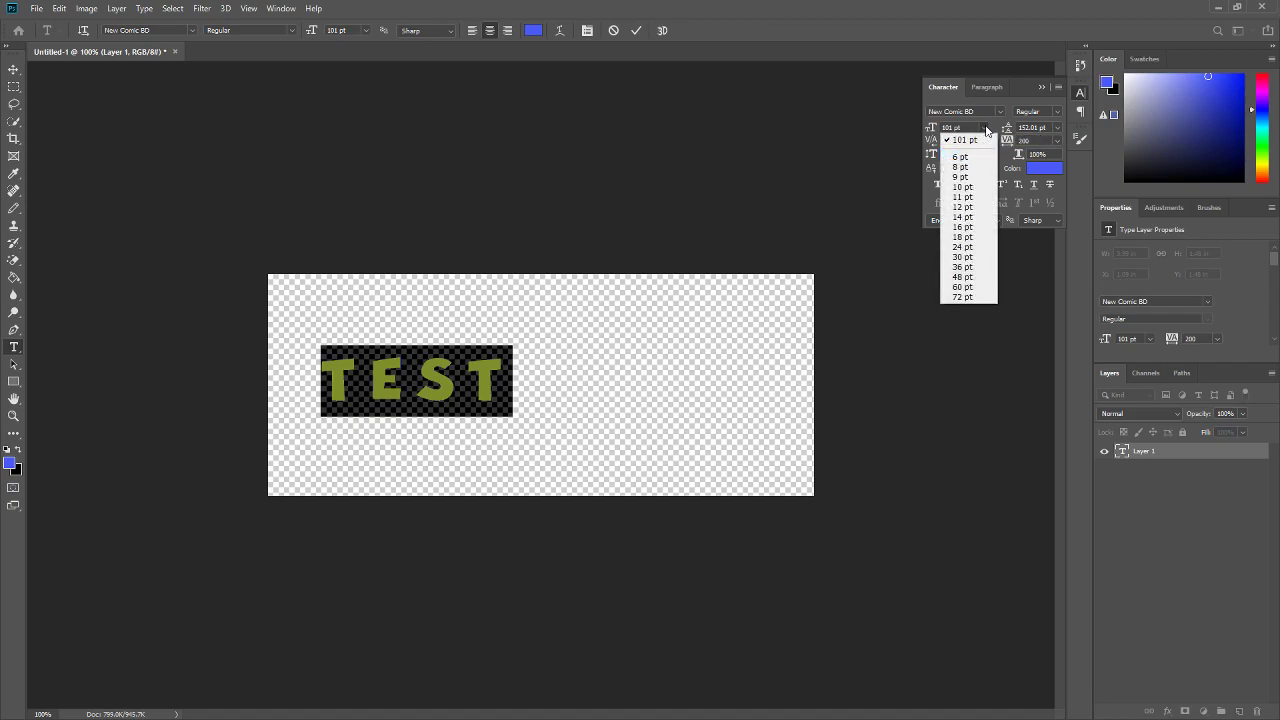
{"action": "left_click", "coordinate": [986, 128]}
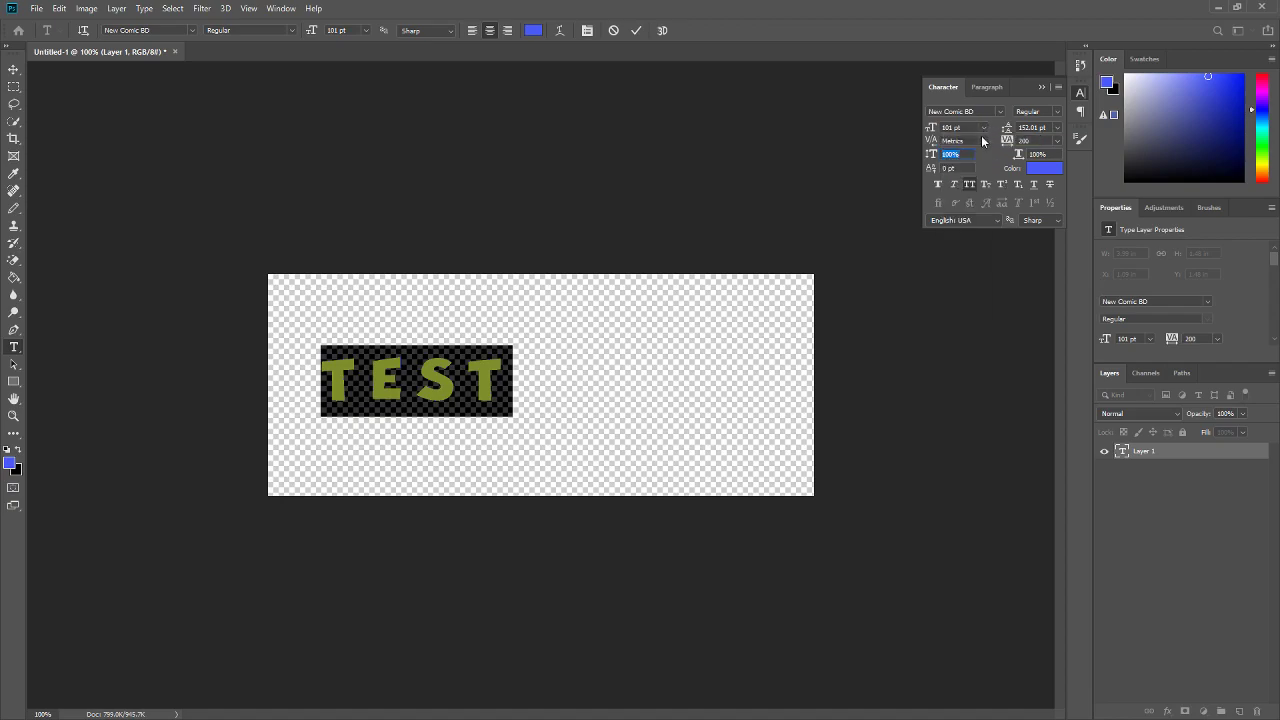
{"action": "left_click", "coordinate": [982, 140]}
{"action": "left_click", "coordinate": [983, 141]}
{"action": "left_click", "coordinate": [444, 371]}
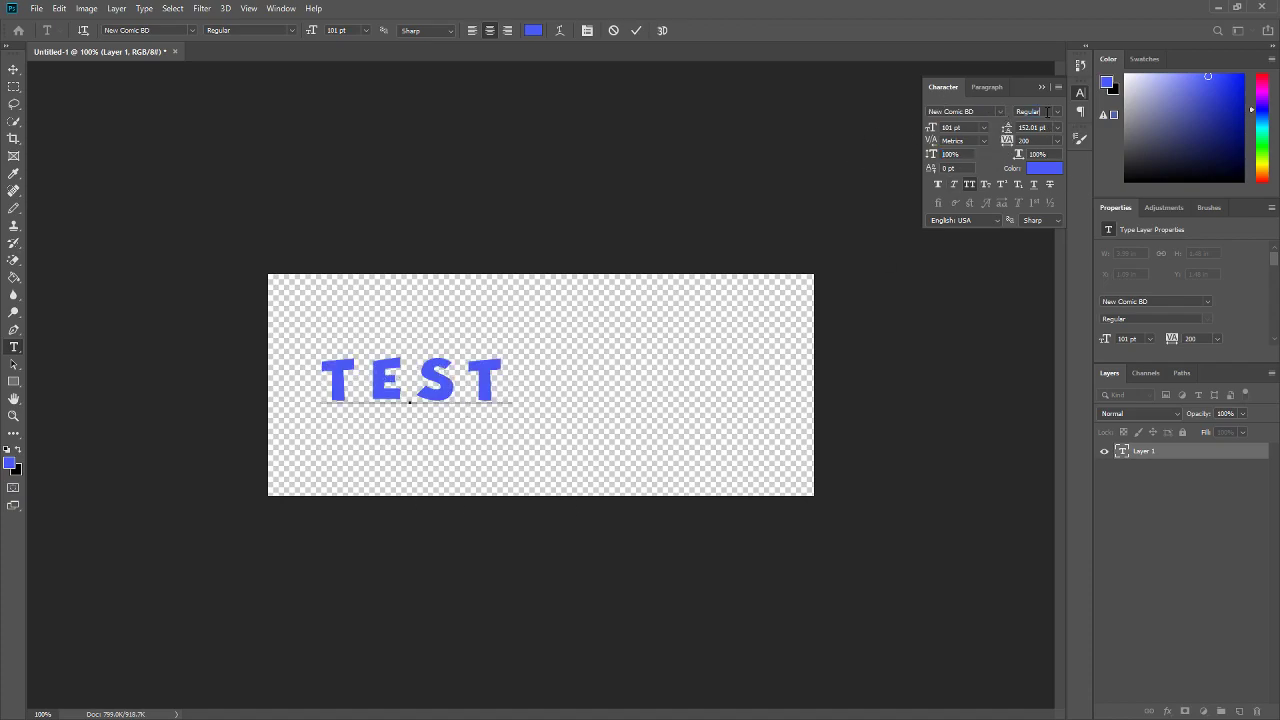
{"action": "left_click", "coordinate": [1055, 114]}
{"action": "left_click", "coordinate": [1056, 113]}
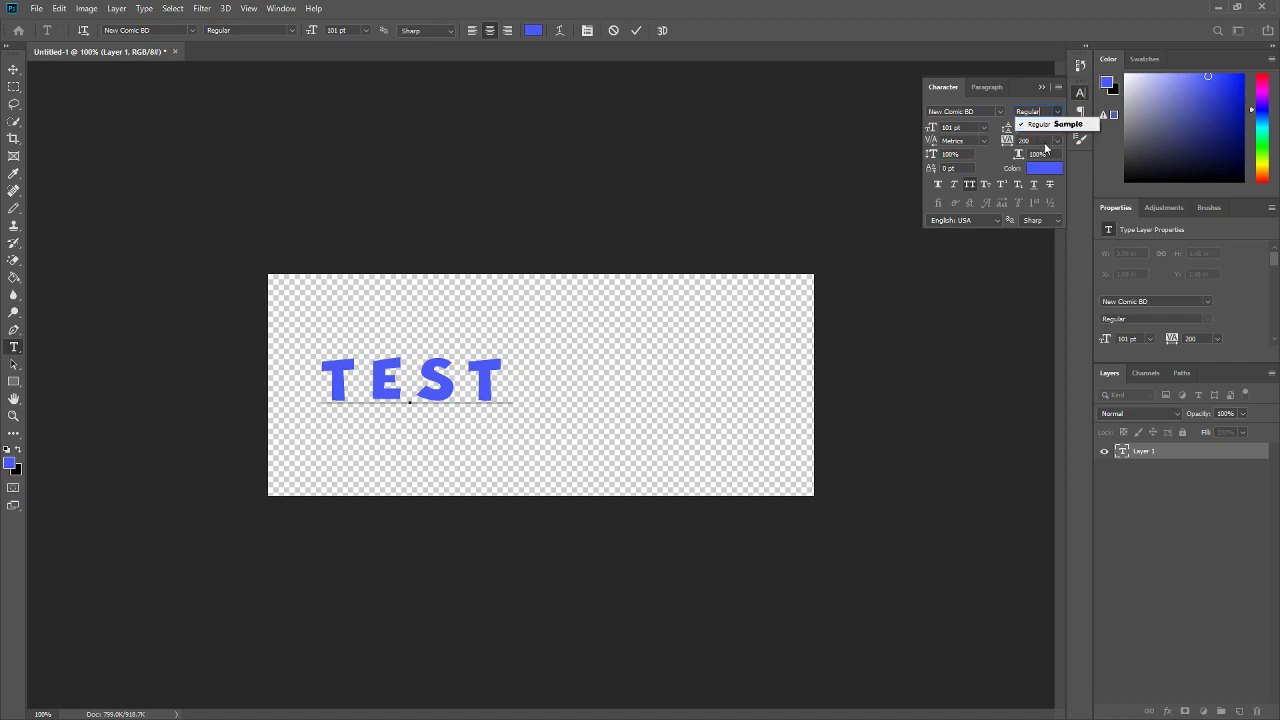
- Set the tracking of the whole TEST text to 40 and move the text to about the centre of the canvas
{"action": "left_click", "coordinate": [410, 378]}
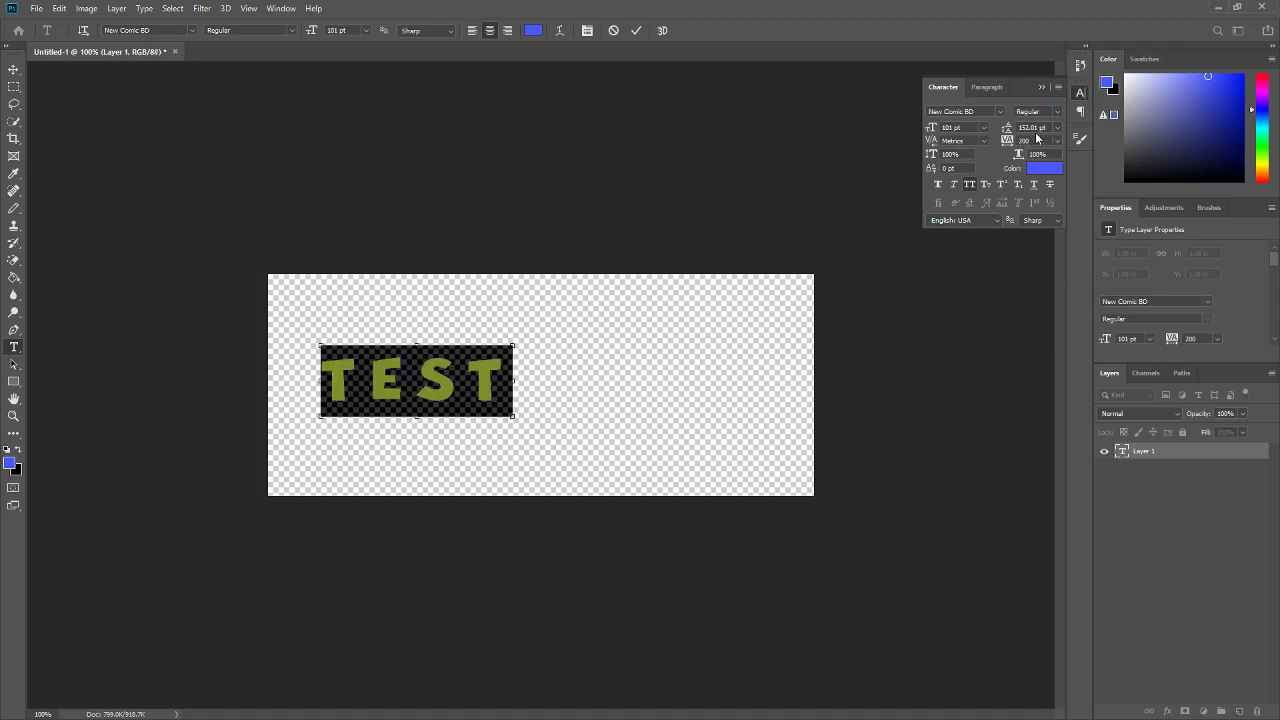
{"action": "scroll", "coordinate": [1033, 141], "scroll_direction": "down", "scroll_amount": 10}
{"action": "scroll", "coordinate": [1031, 141], "scroll_direction": "up", "scroll_amount": 3}
{"action": "scroll", "coordinate": [1031, 141], "scroll_direction": "up", "scroll_amount": 2}
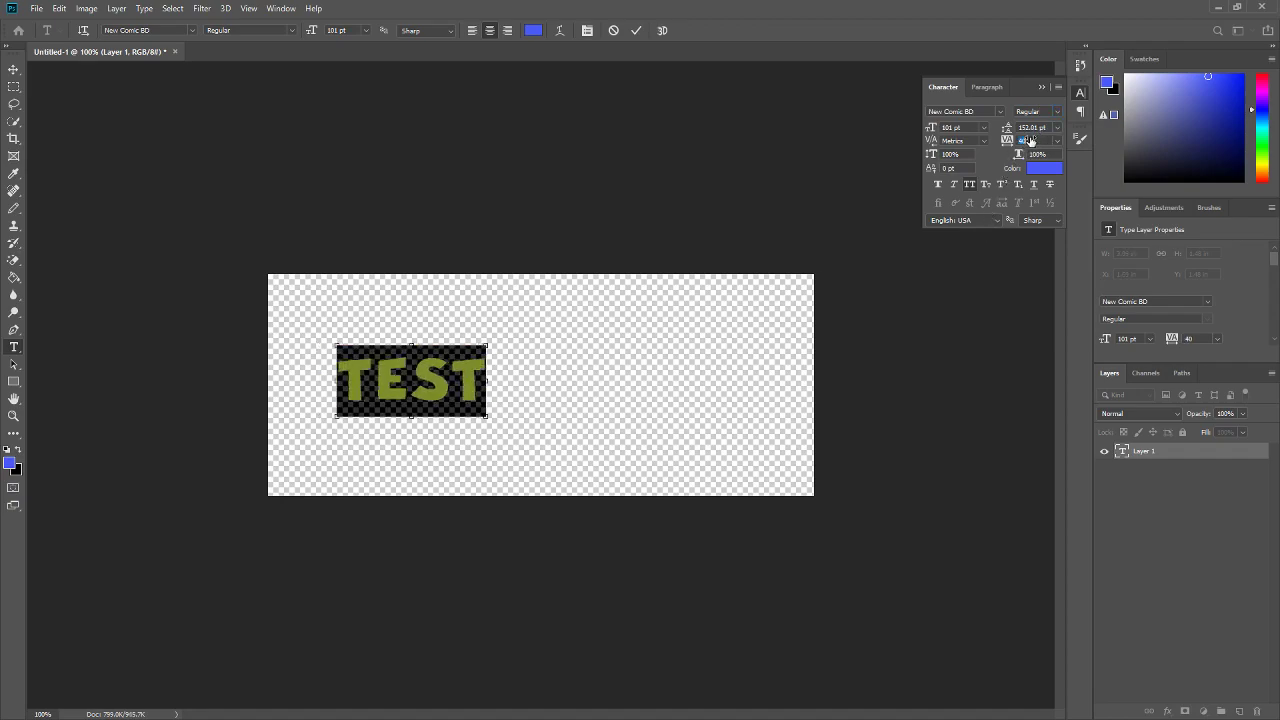
{"action": "left_click", "coordinate": [634, 30]}
{"action": "left_click", "coordinate": [13, 69]}
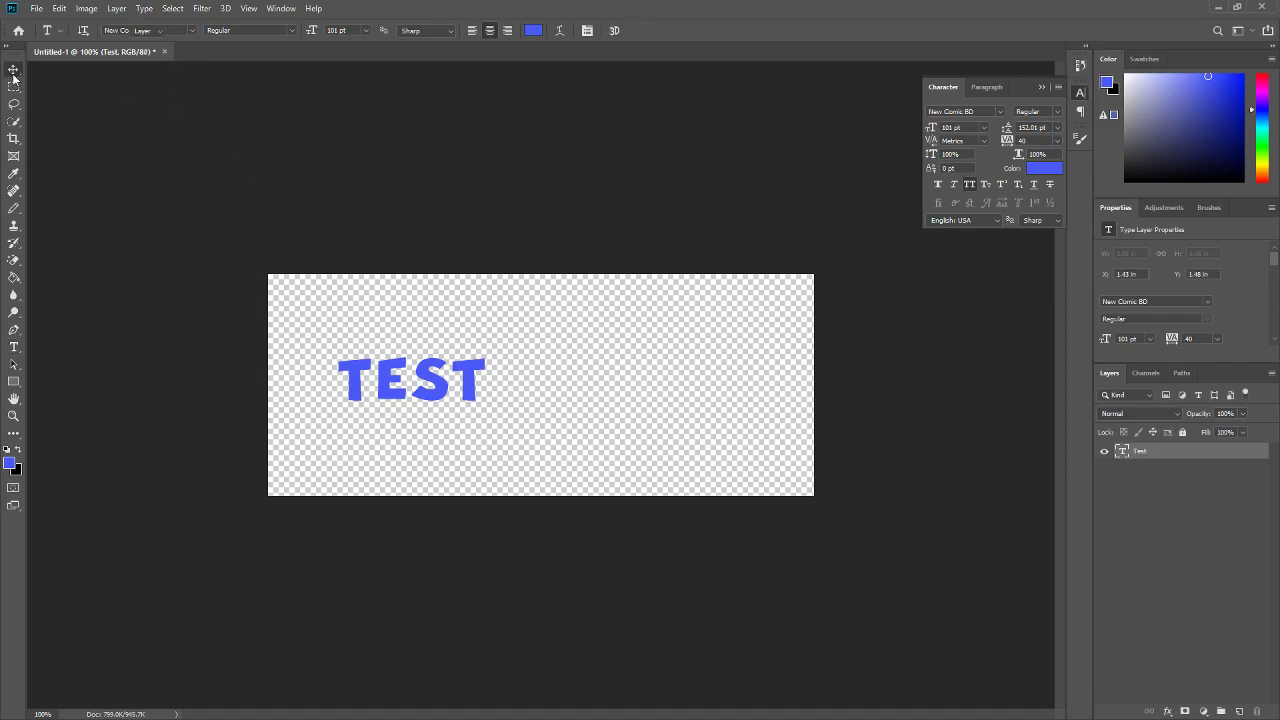
{"action": "left_click_drag", "start_coordinate": [436, 385], "coordinate": [553, 394]}
- Open the blending options of the Test layer and add a light-blue linear Gradient Overlay at 126° and 150% scale
{"action": "right_click", "coordinate": [1206, 455]}
{"action": "right_click", "coordinate": [1214, 454]}
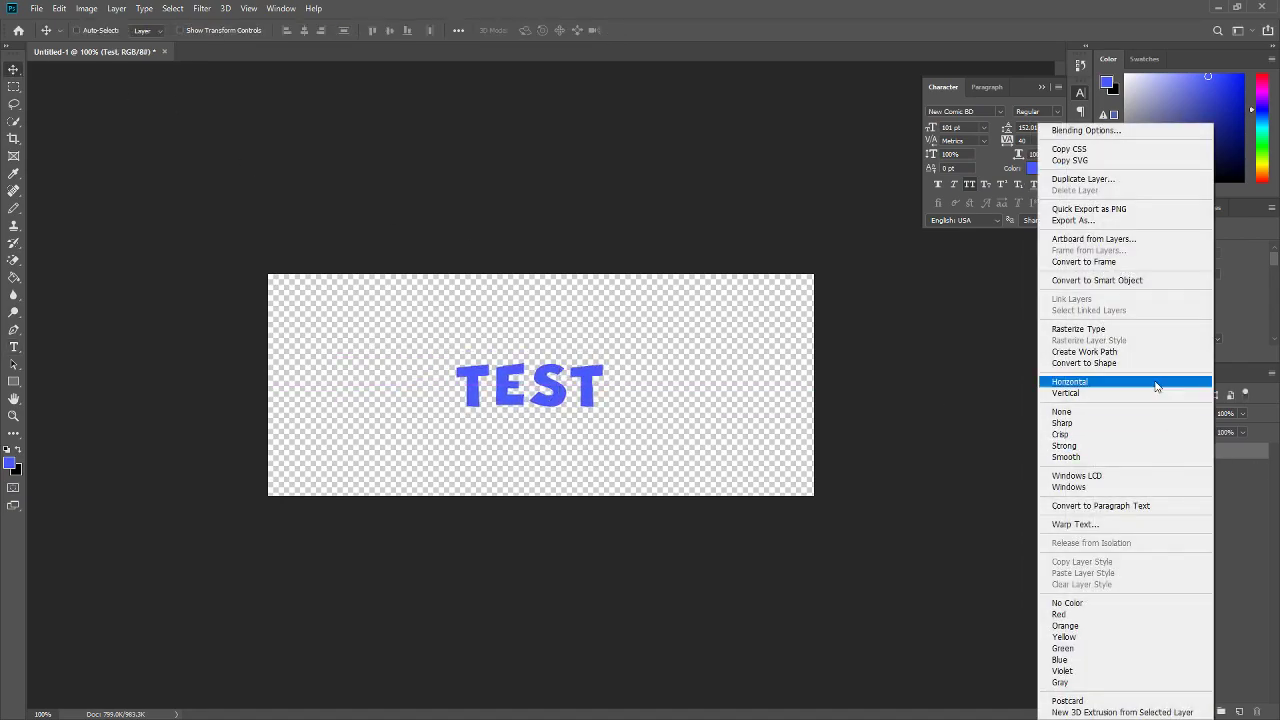
{"action": "left_click", "coordinate": [1098, 131]}
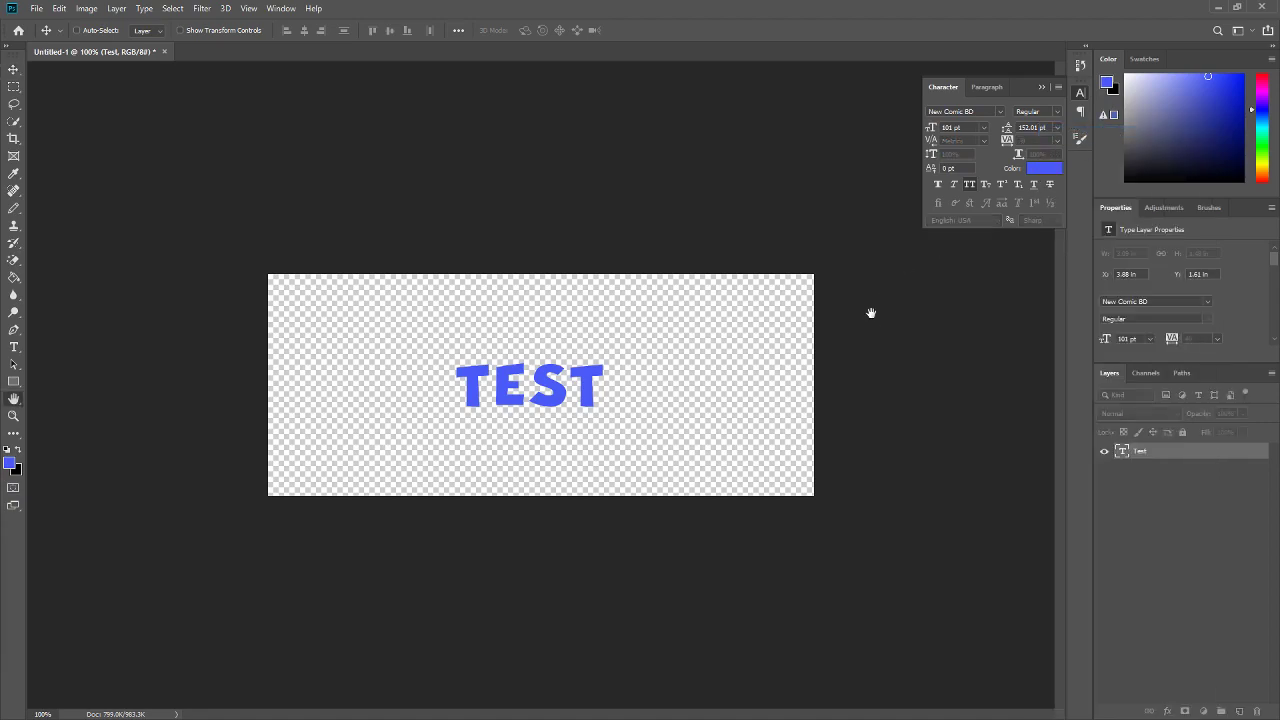
{"action": "left_click_drag", "start_coordinate": [925, 374], "coordinate": [913, 200]}
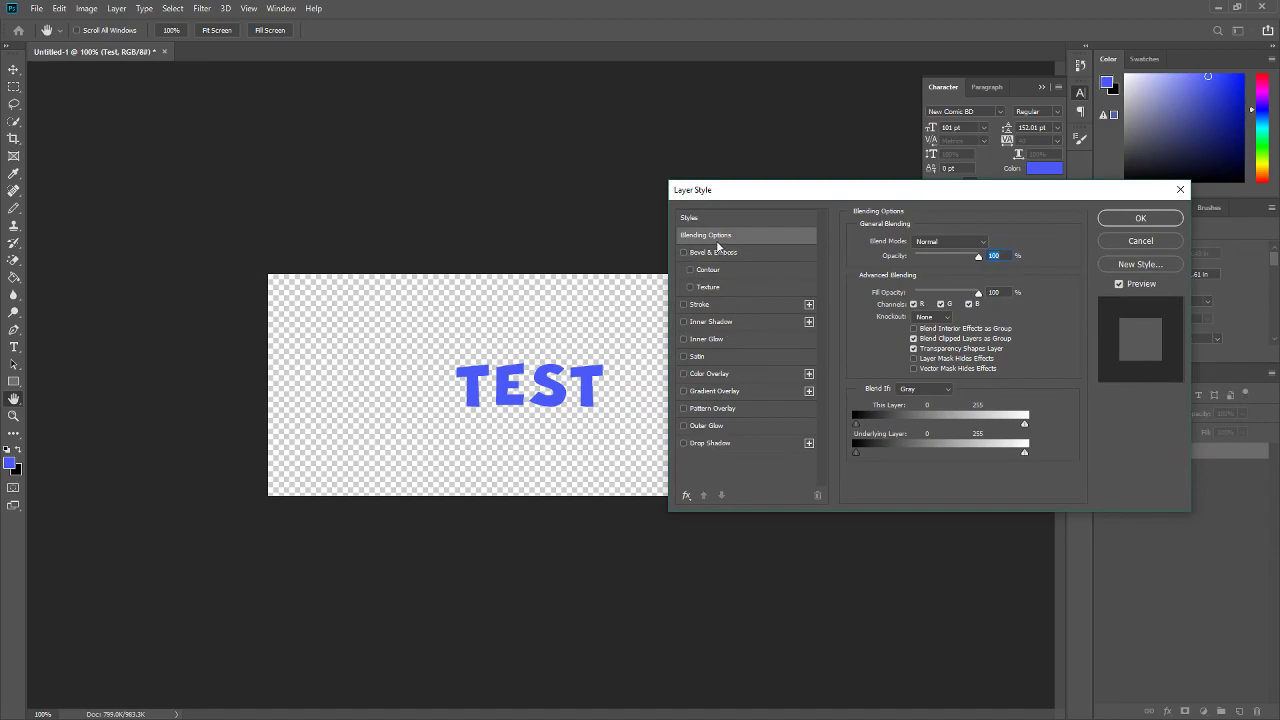
{"action": "left_click", "coordinate": [709, 390]}
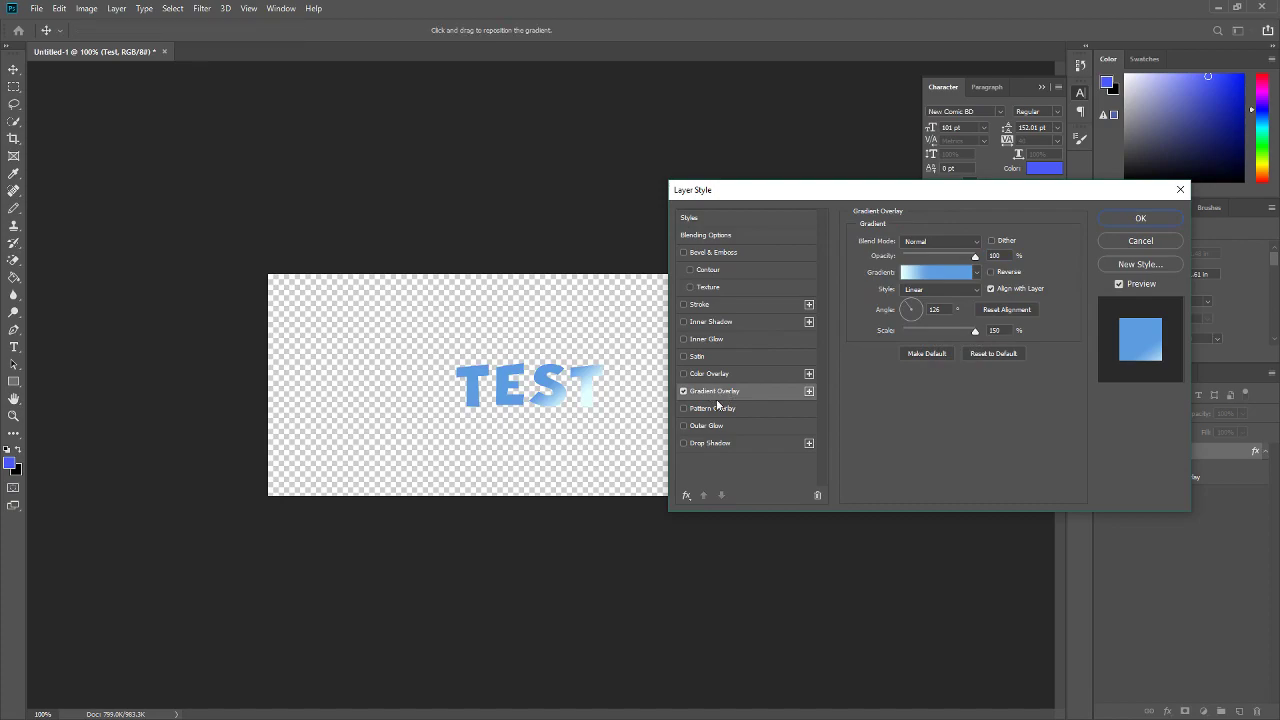
- Add a smooth Inner Bevel to the text with a depth of 115% and adjust its size
{"action": "left_click", "coordinate": [735, 254]}
{"action": "left_click_drag", "start_coordinate": [914, 277], "coordinate": [919, 277]}
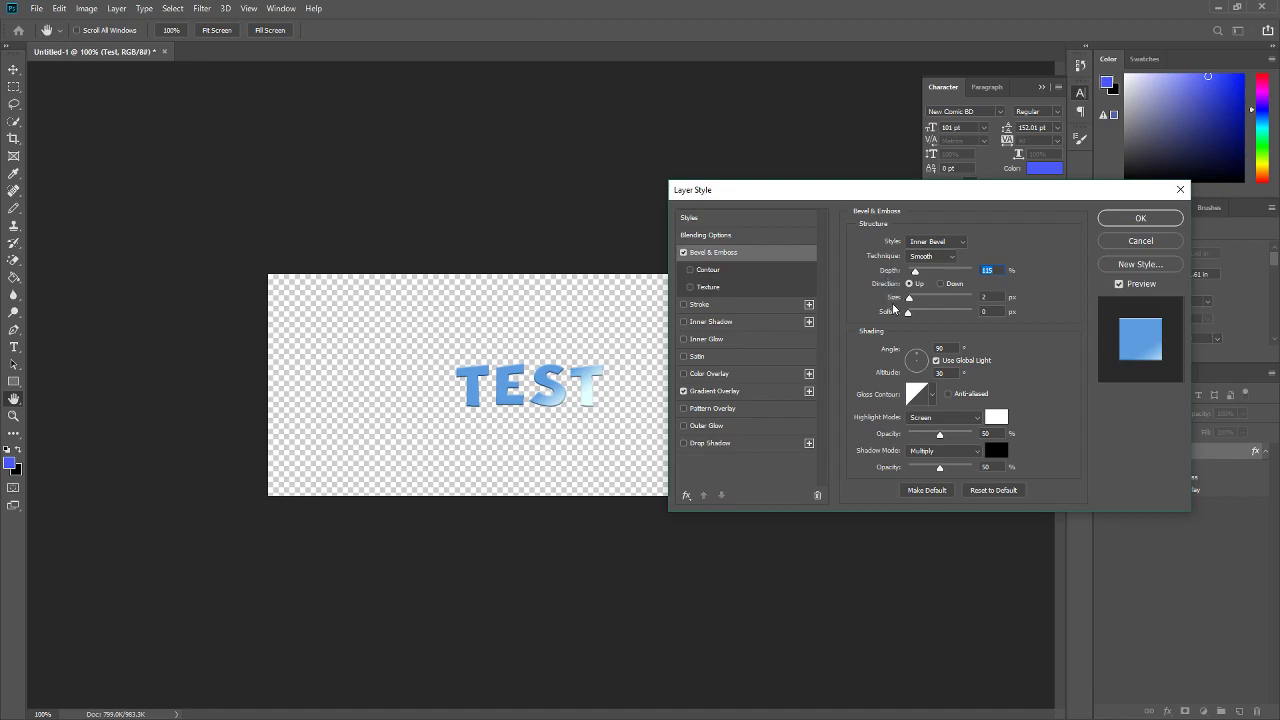
{"action": "left_click_drag", "start_coordinate": [893, 299], "coordinate": [914, 276]}
- Try a 1 px purple outside Stroke on the text and switch it off again
{"action": "left_click", "coordinate": [684, 305]}
{"action": "left_click", "coordinate": [706, 304]}
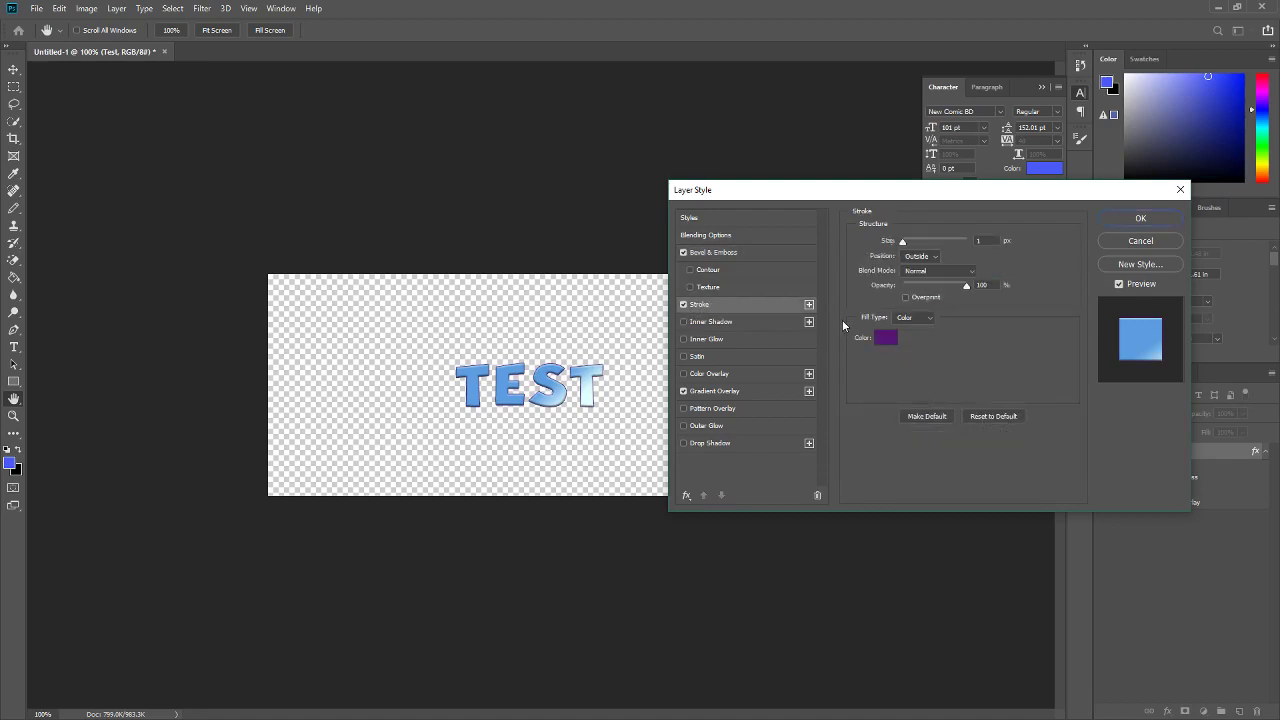
{"action": "left_click", "coordinate": [683, 305]}
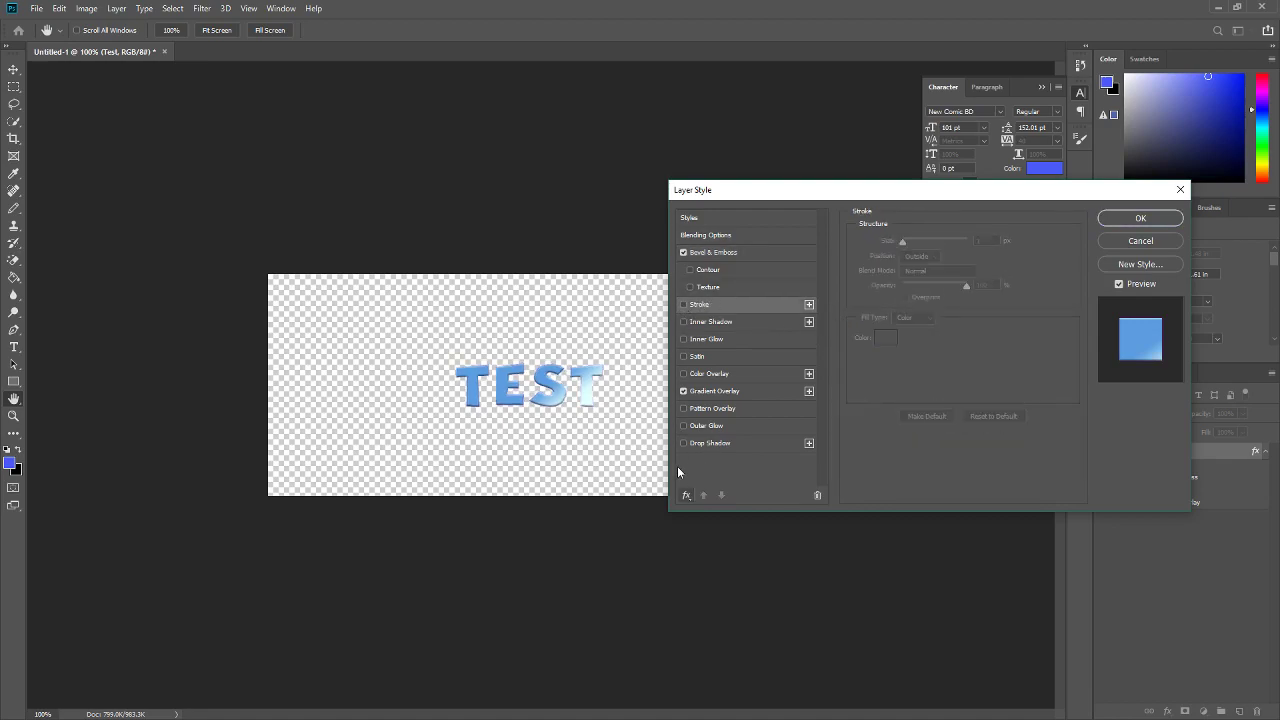
- Apply the bevel and gradient effects and rasterize the layer style of the Test layer
{"action": "left_click", "coordinate": [1148, 221]}
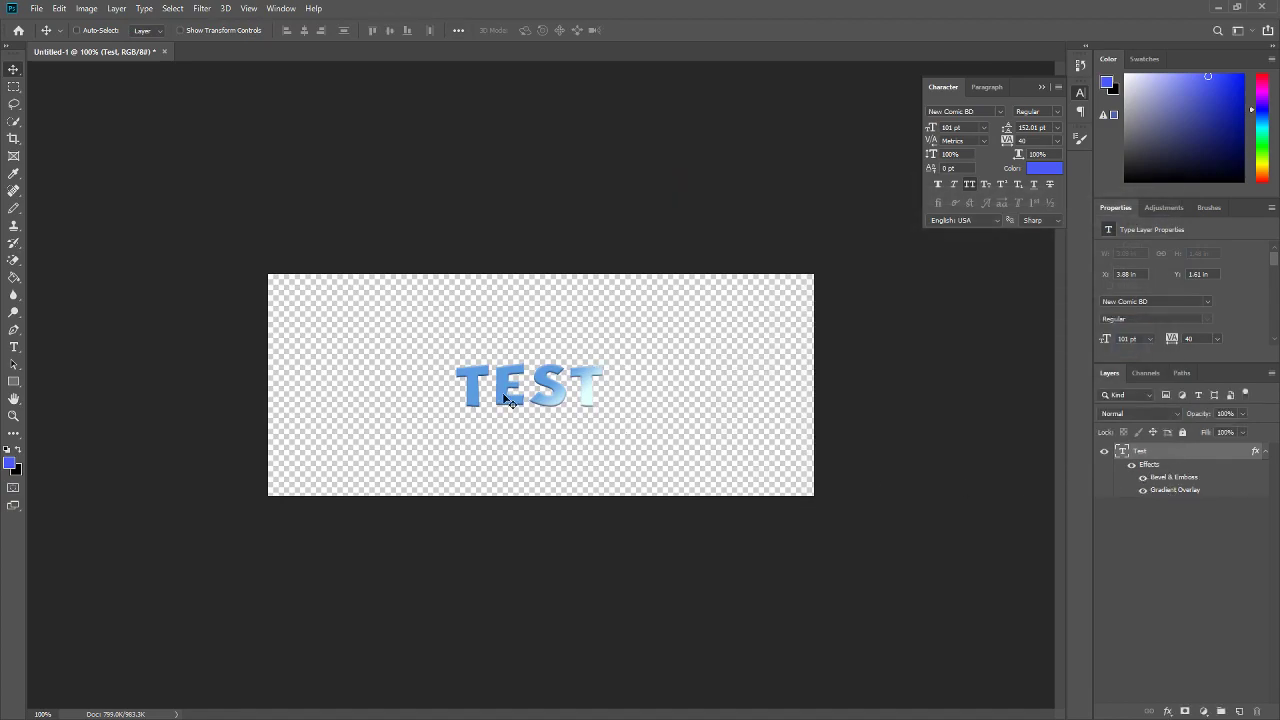
{"action": "right_click", "coordinate": [1176, 456]}
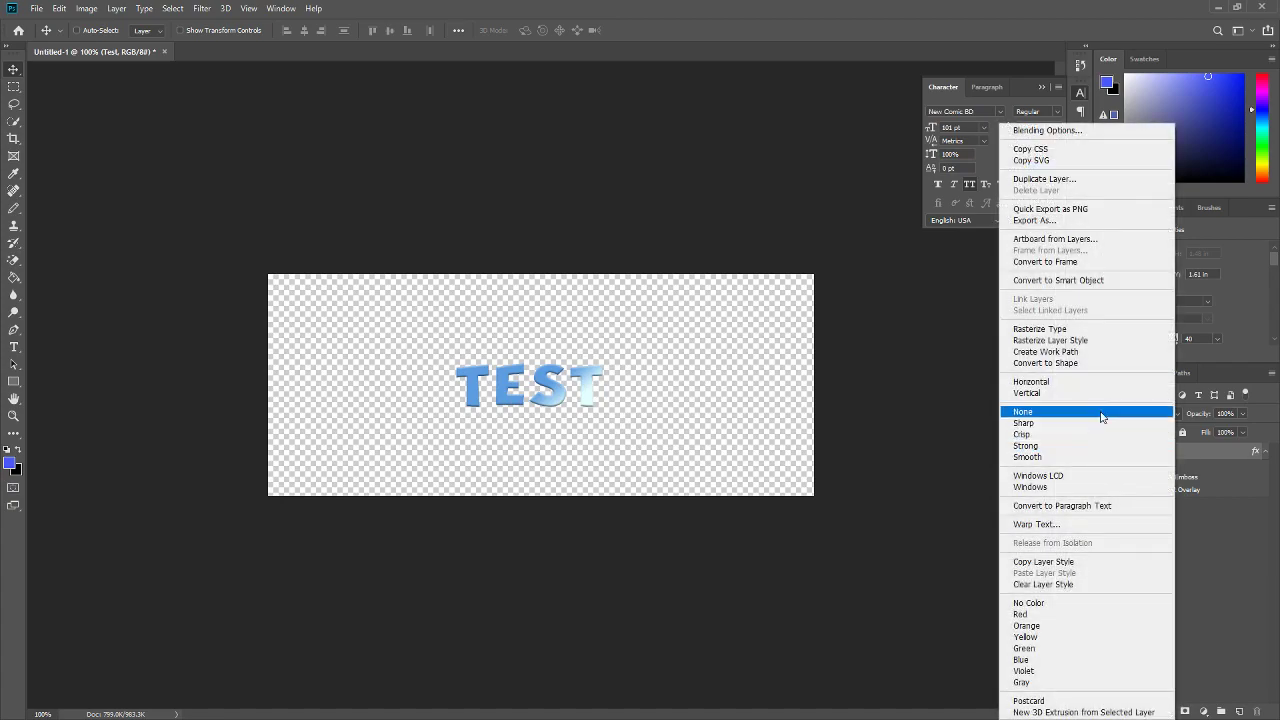
{"action": "left_click", "coordinate": [1087, 342]}
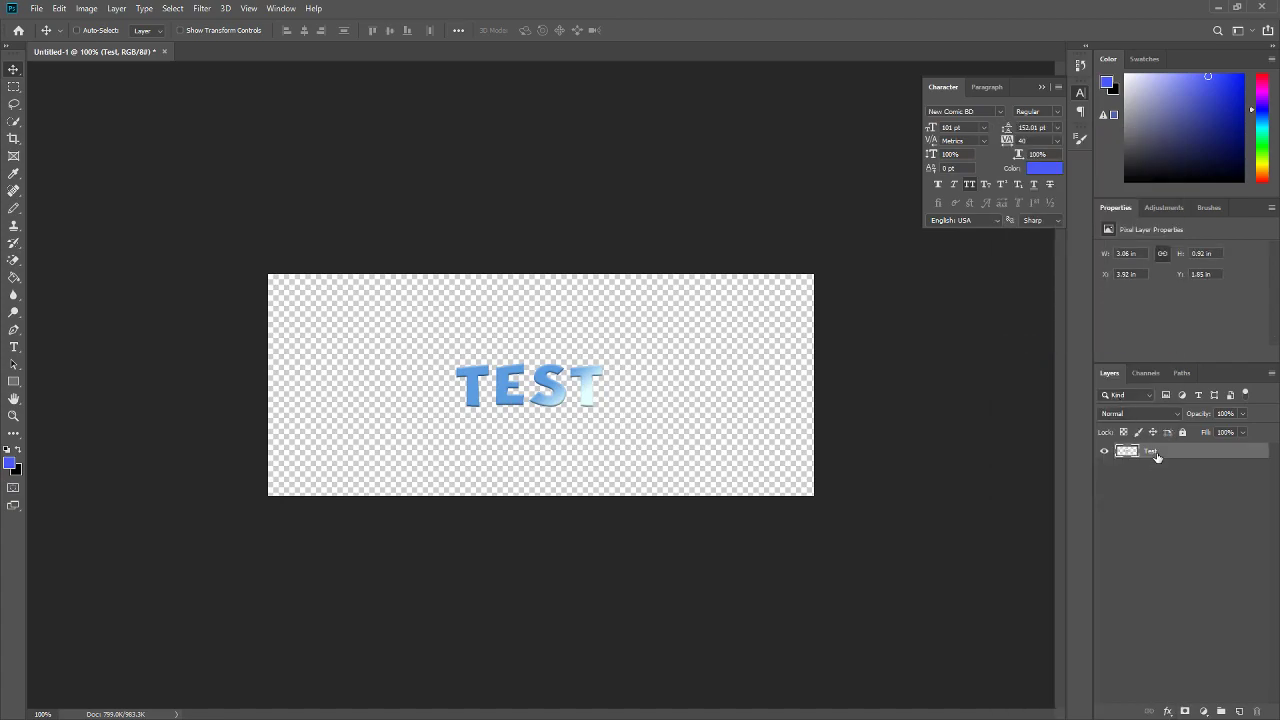
{"action": "right_click", "coordinate": [1154, 458]}
{"action": "left_click", "coordinate": [1201, 459]}
{"action": "right_click", "coordinate": [1169, 454]}
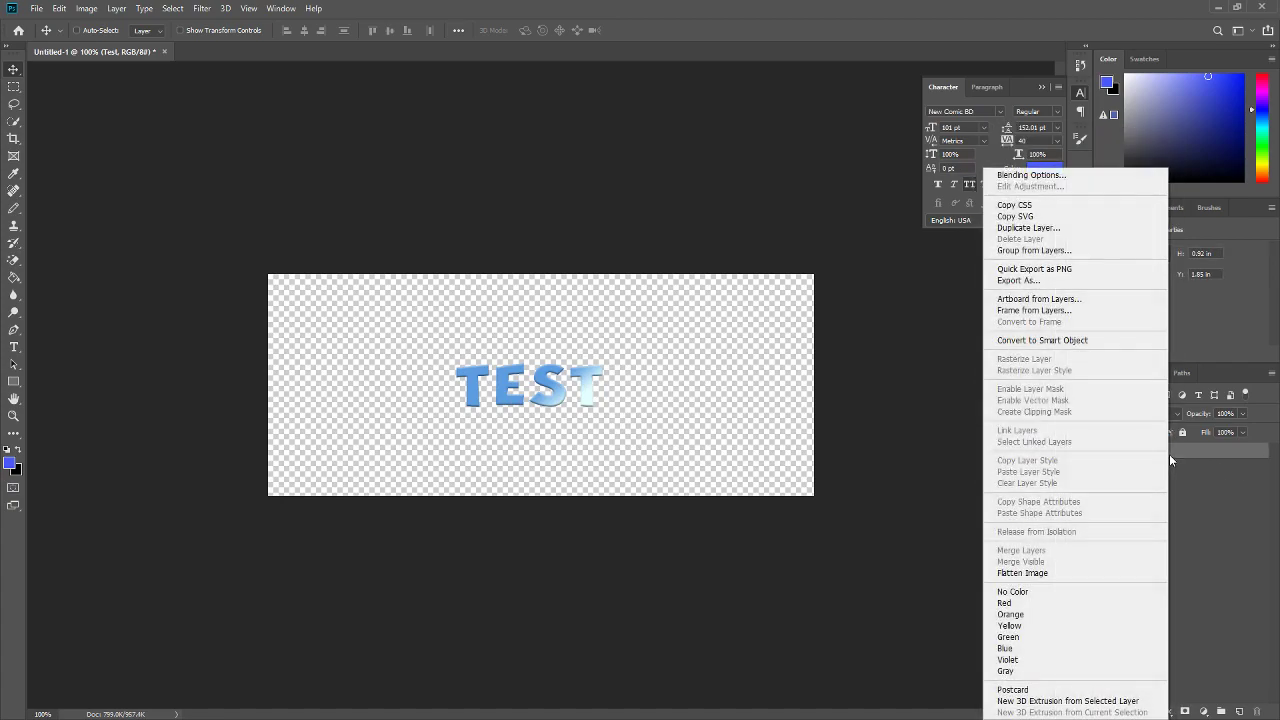
{"action": "left_click", "coordinate": [1220, 477]}
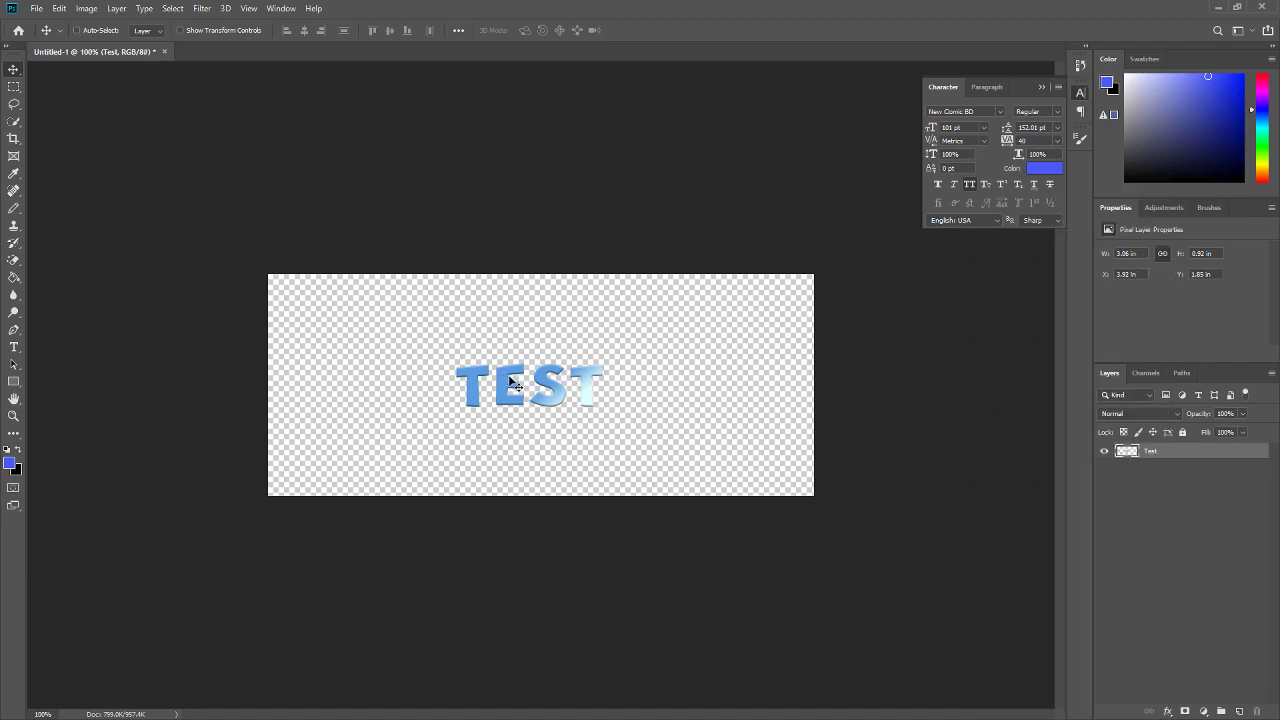
- Open the blending options of the rasterized Test layer and add an outside Stroke in white (ffffff)
{"action": "right_click", "coordinate": [1162, 449]}
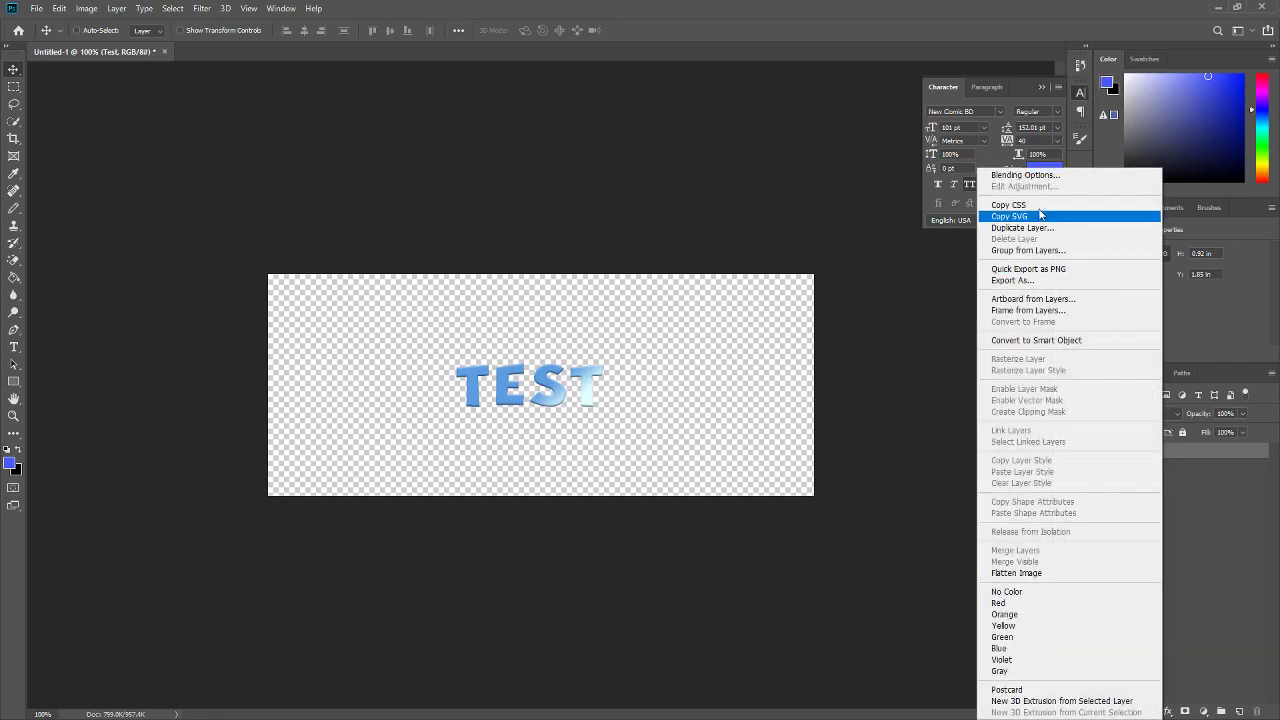
{"action": "left_click", "coordinate": [1040, 176]}
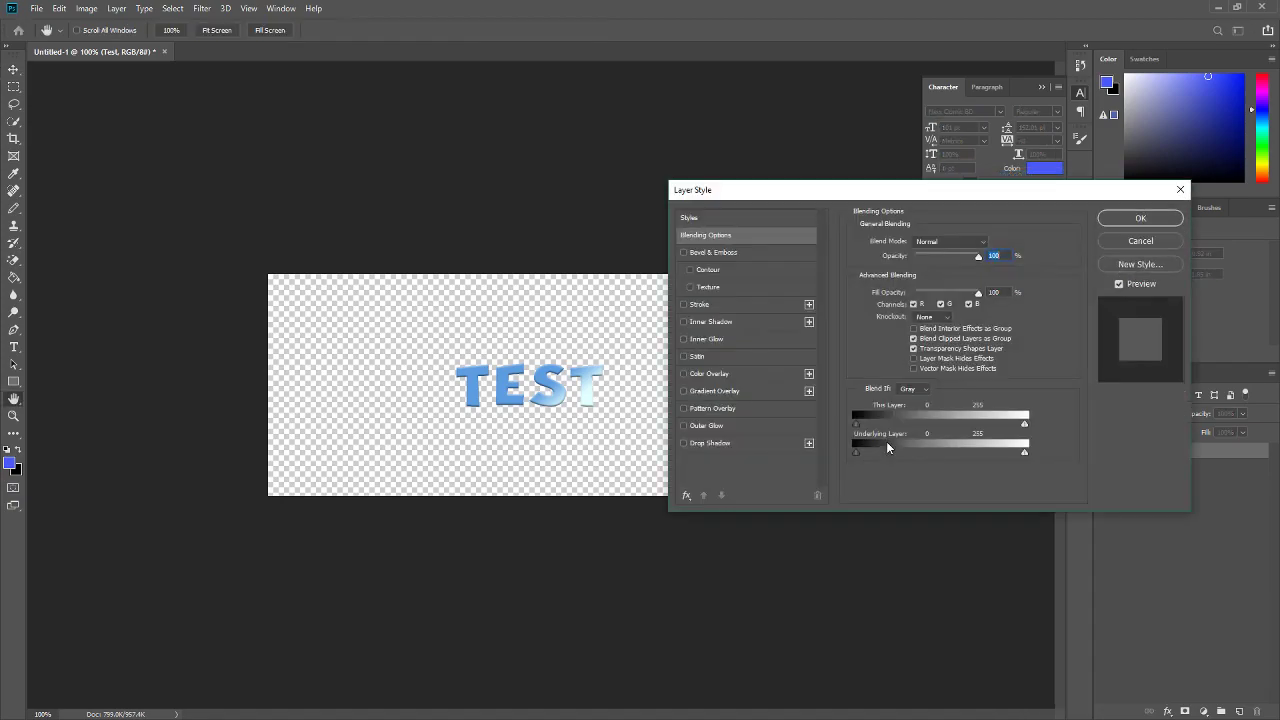
{"action": "left_click", "coordinate": [683, 305]}
{"action": "left_click", "coordinate": [713, 302]}
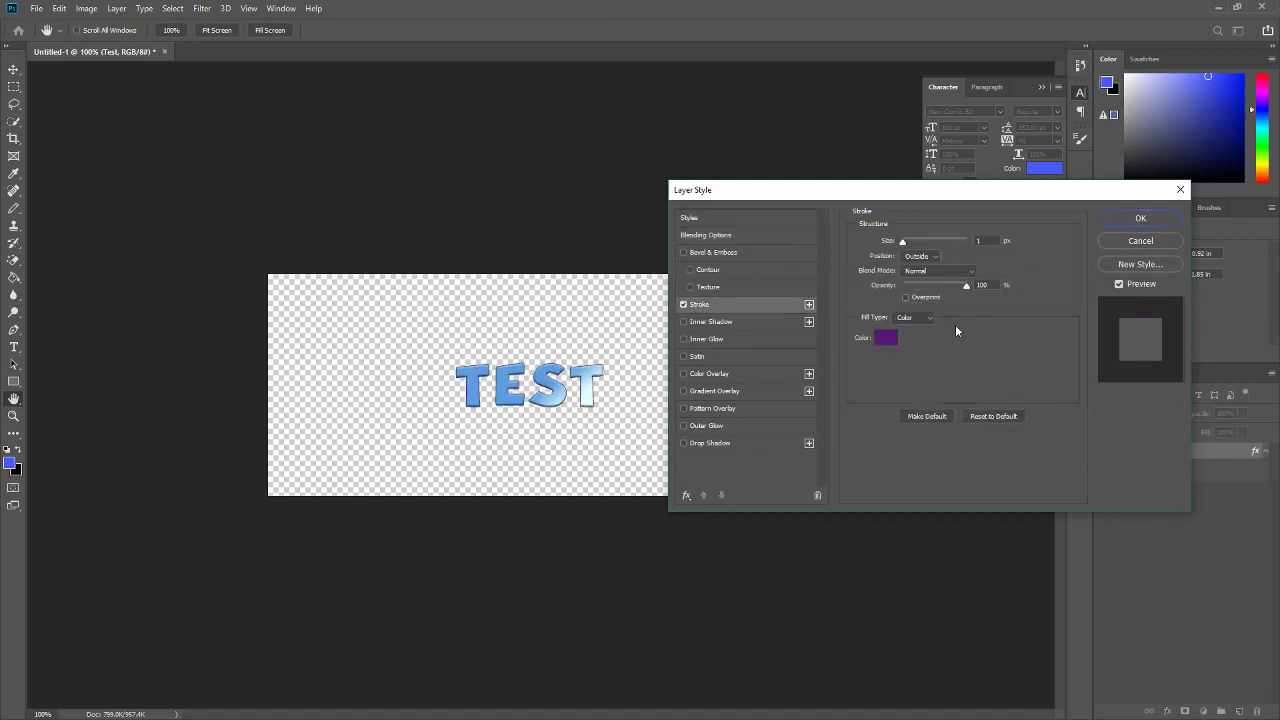
{"action": "left_click", "coordinate": [887, 338]}
{"action": "type", "text": "ffffff"}
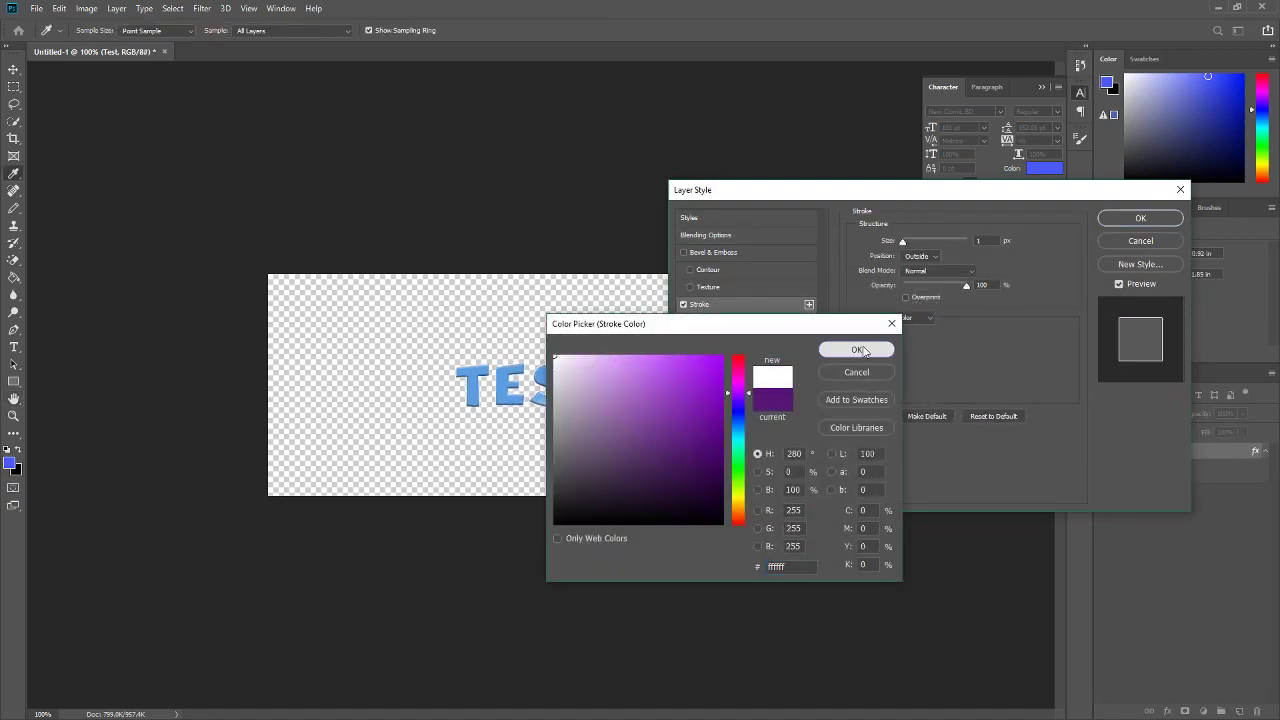
{"action": "left_click", "coordinate": [851, 346]}
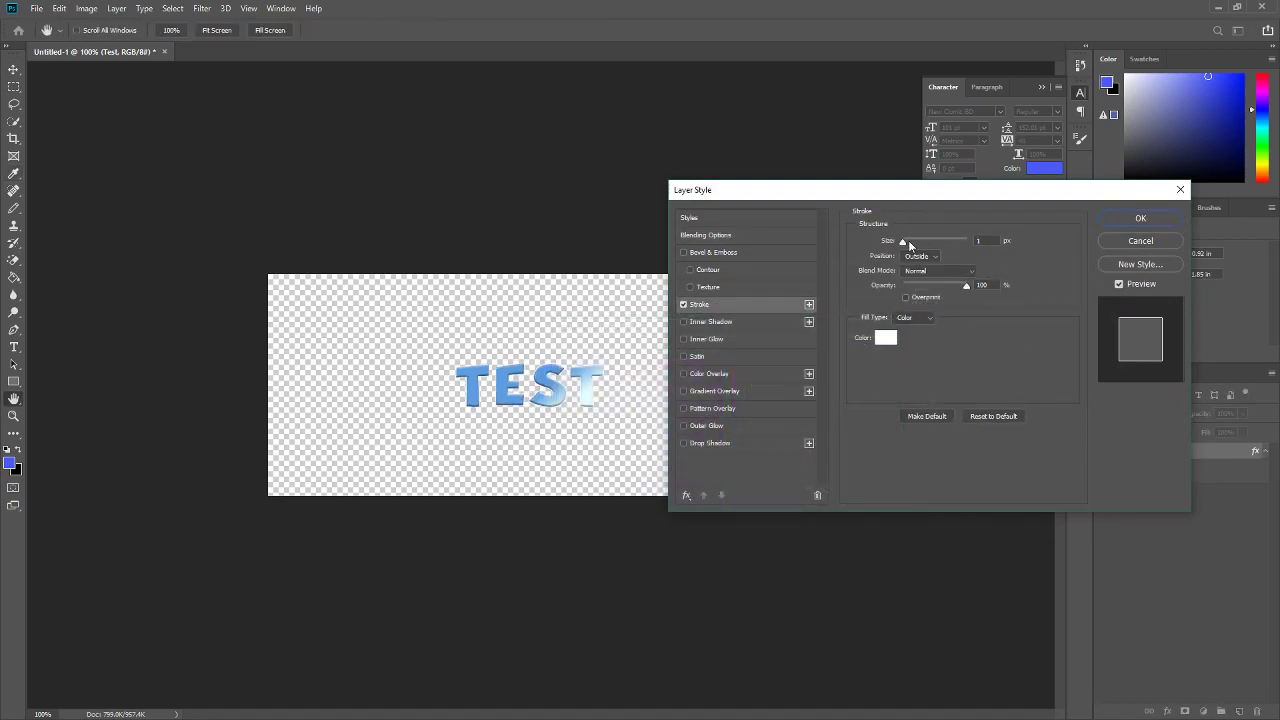
- Set the size of the white Stroke to 5 px
{"action": "left_click", "coordinate": [984, 241]}
{"action": "type", "text": "3"}
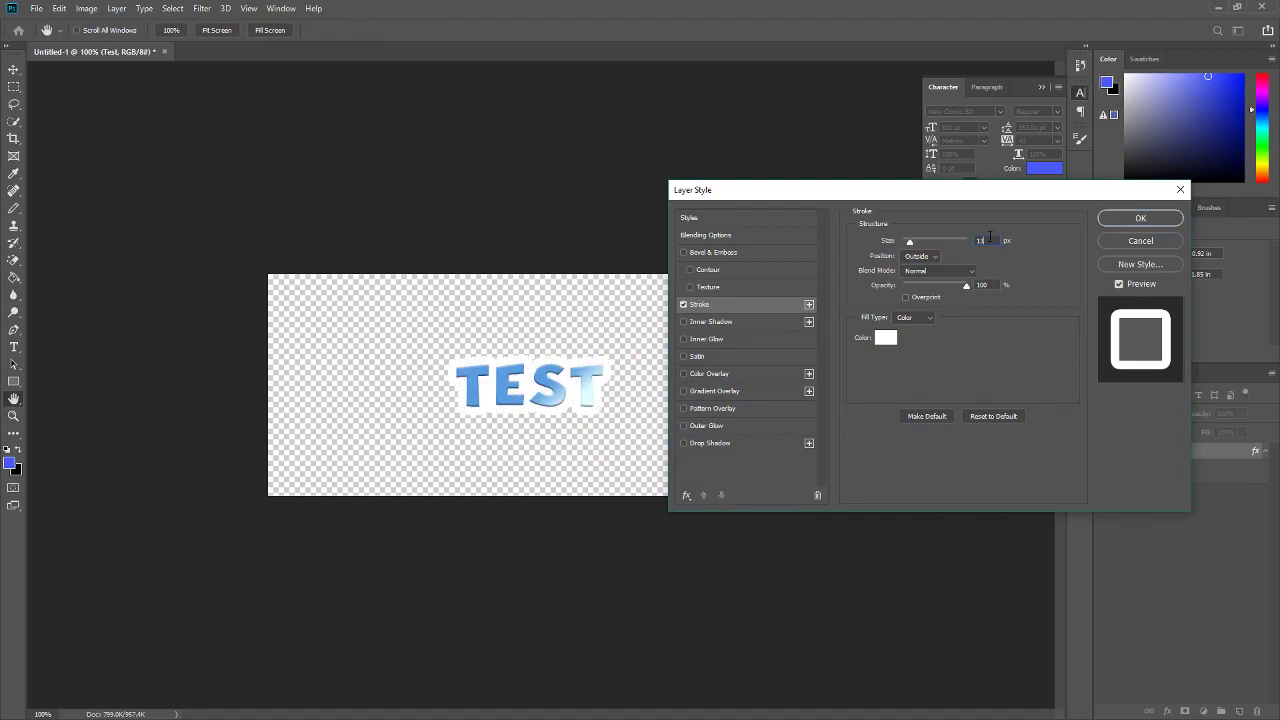
{"action": "key", "text": "BackSpace"}
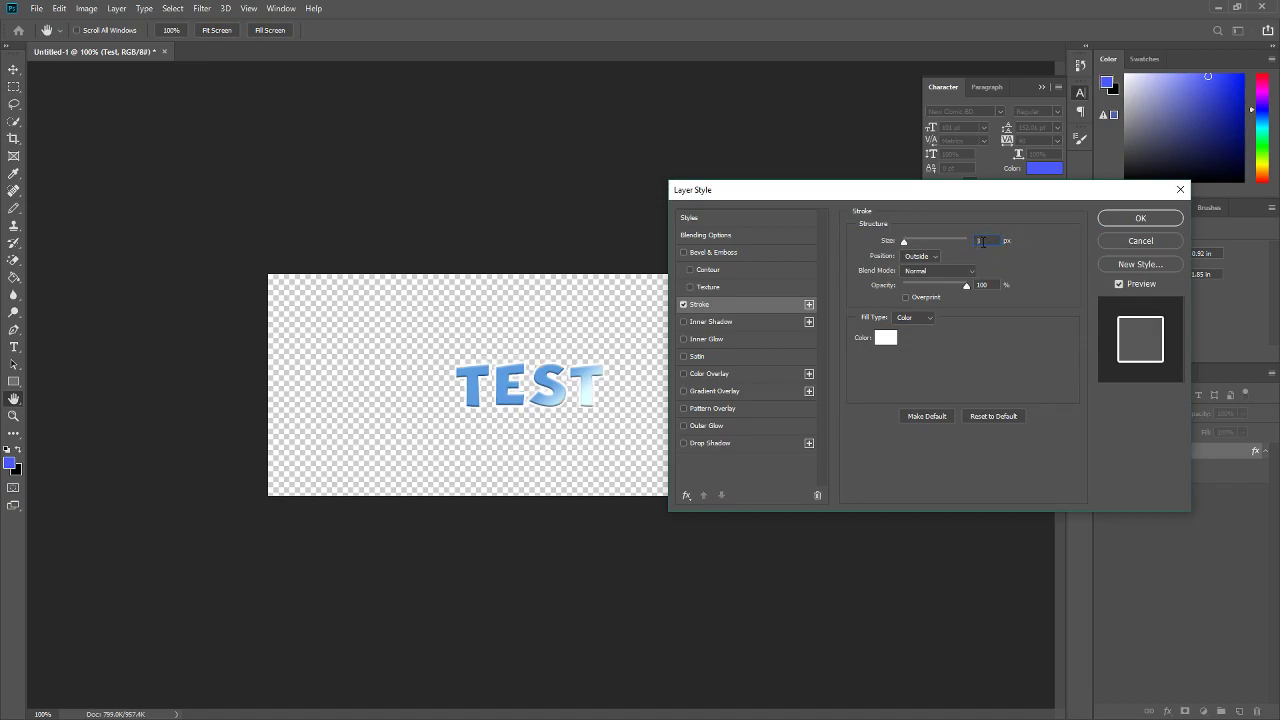
{"action": "type", "text": "5"}
- Add a diagonal-line Pattern Overlay at 58% opacity and a turquoise Outer Glow to the layer, and apply the layer style
{"action": "left_click", "coordinate": [685, 407]}
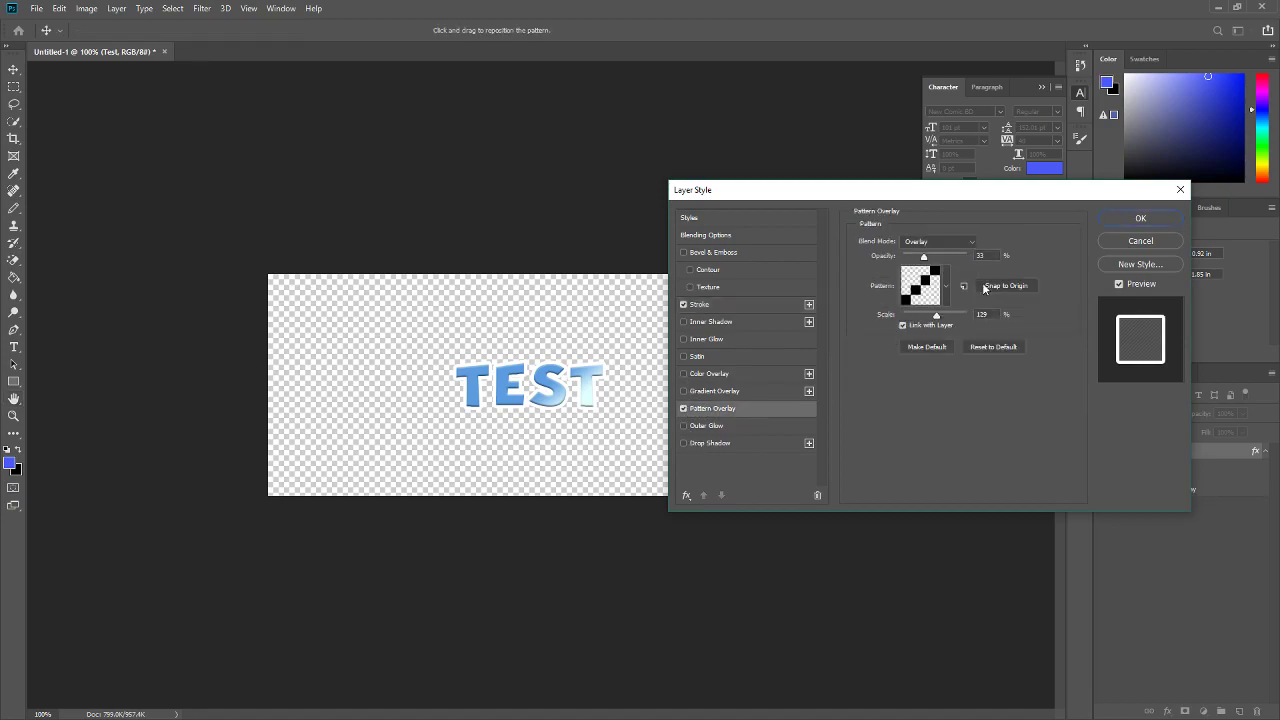
{"action": "left_click_drag", "start_coordinate": [928, 257], "coordinate": [939, 258]}
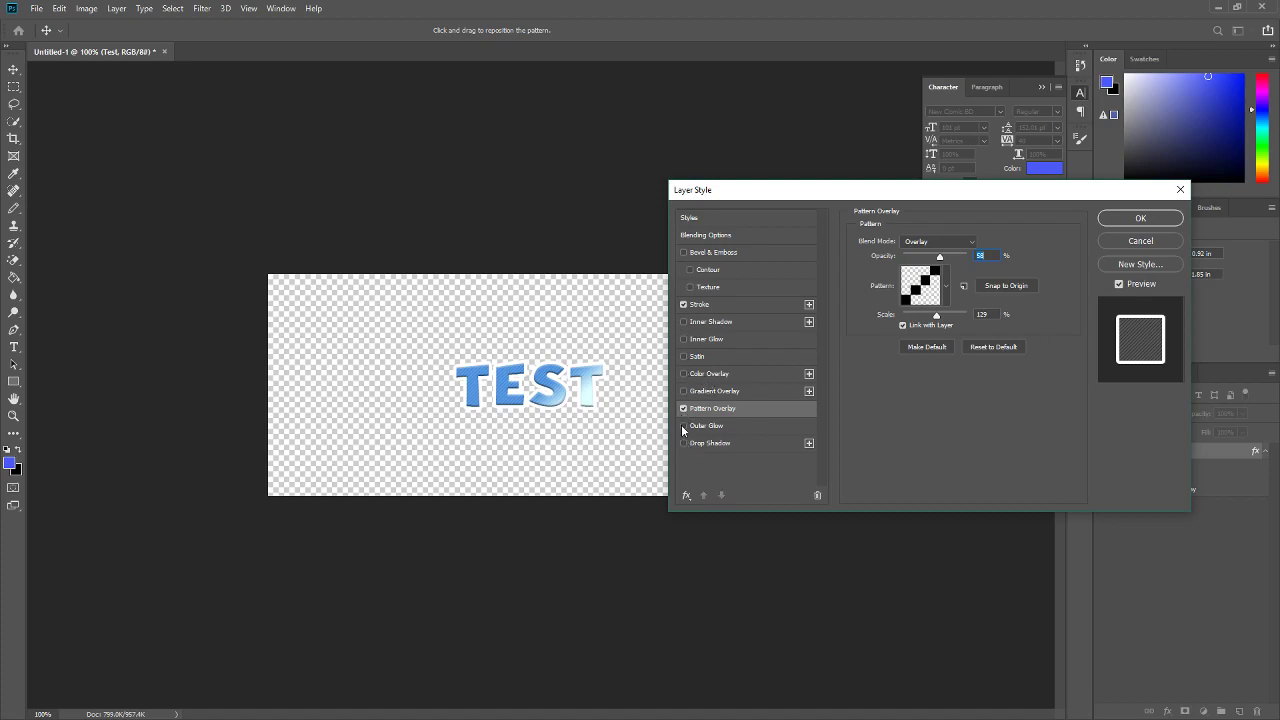
{"action": "left_click", "coordinate": [713, 425]}
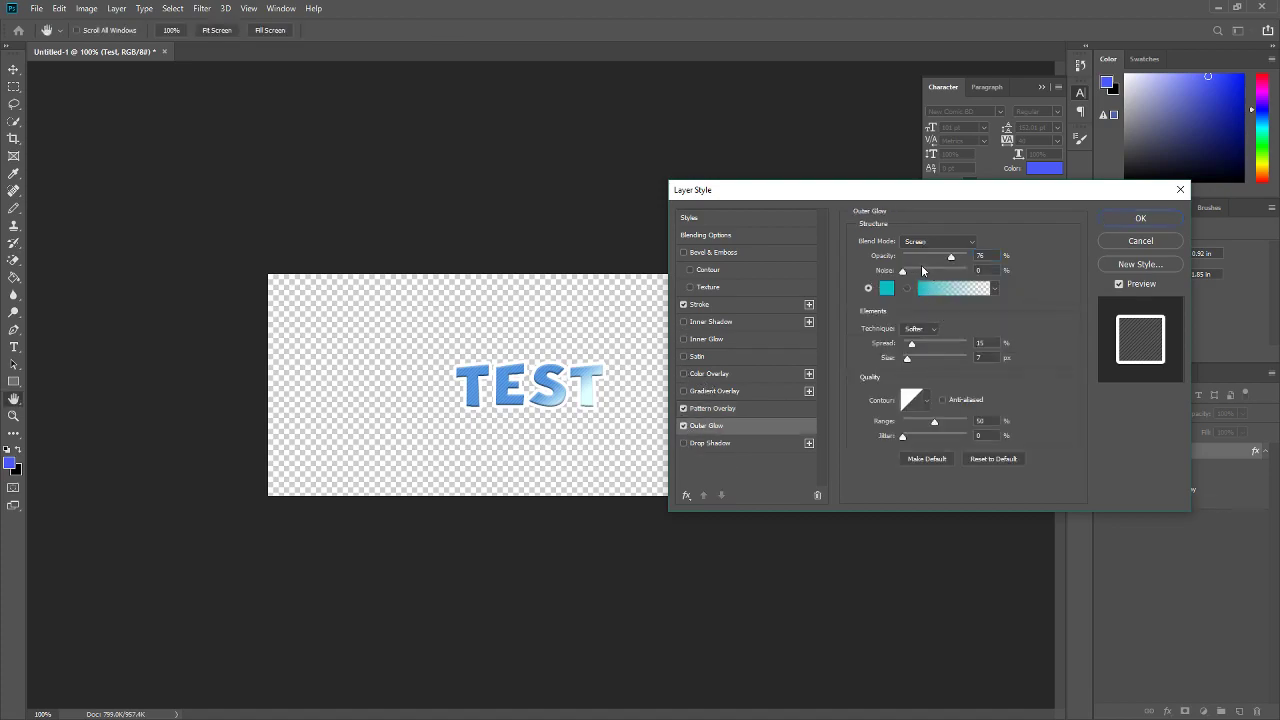
{"action": "left_click", "coordinate": [1160, 219]}
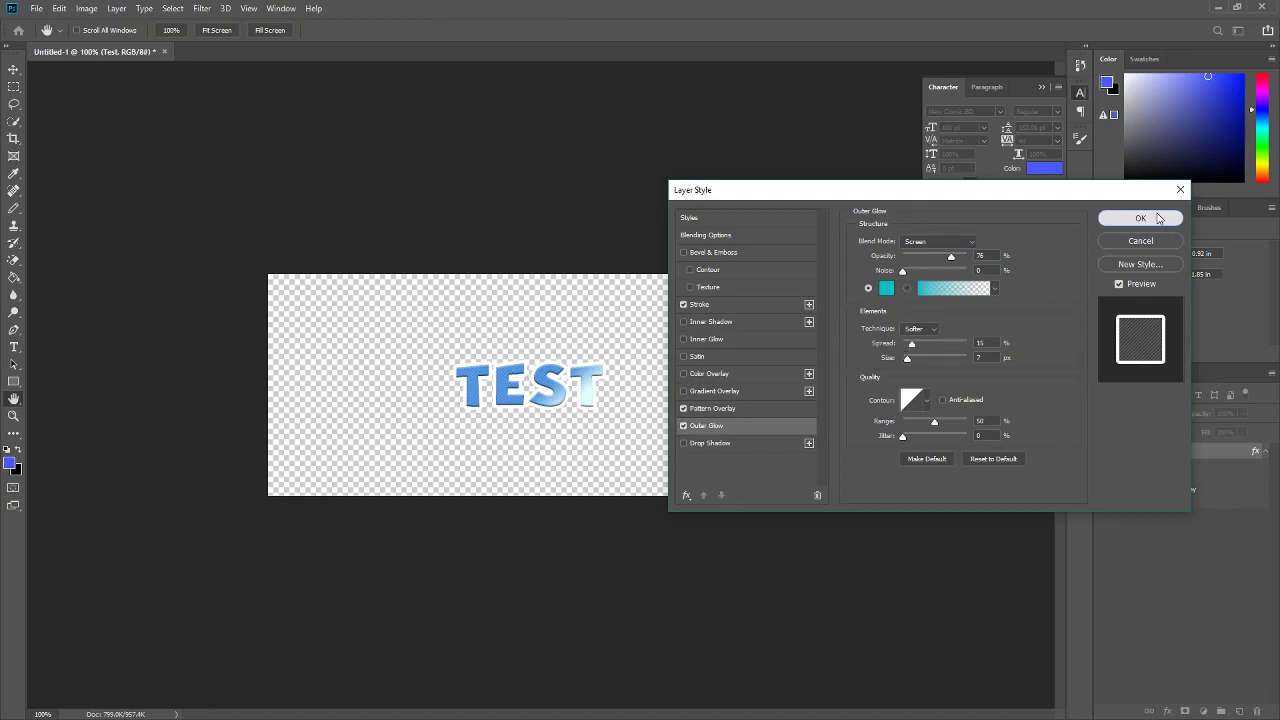
{"action": "scroll", "coordinate": [549, 392], "scroll_direction": "up", "scroll_amount": 5}
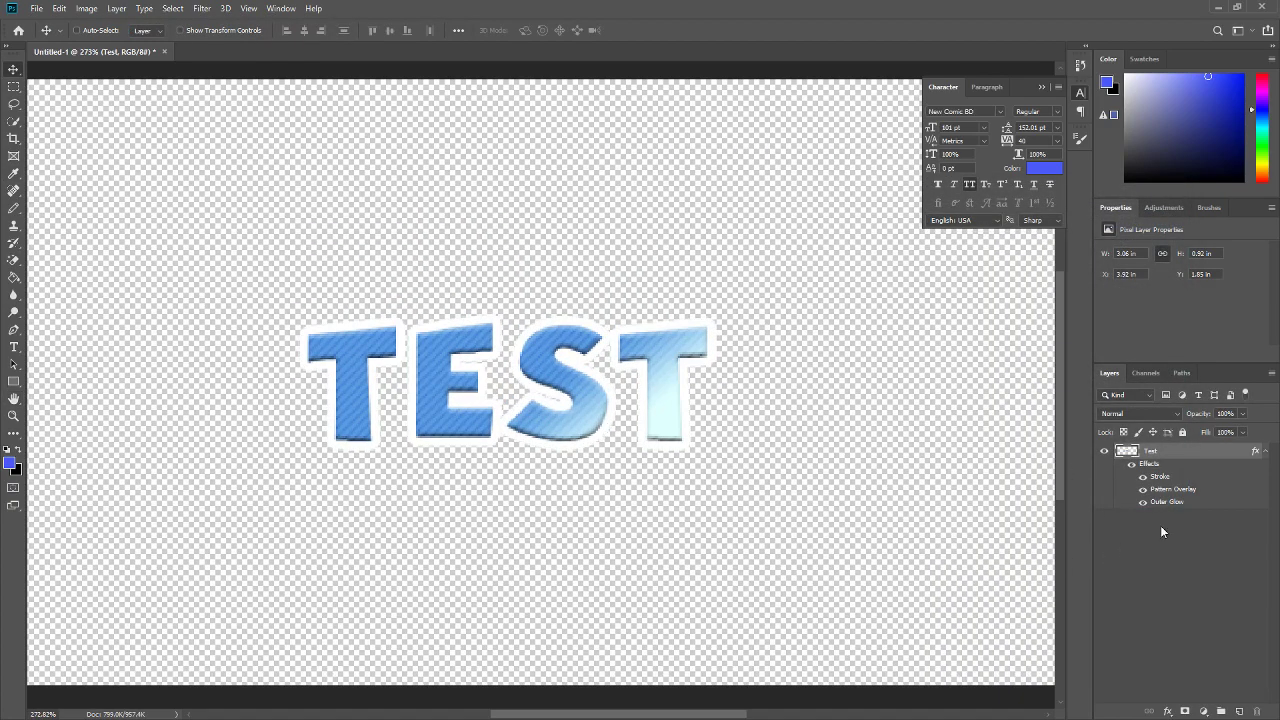
- Create a new layer beneath the Test layer and fill it with black using the Paint Bucket
{"action": "left_click", "coordinate": [1240, 712], "text": "ctrl"}
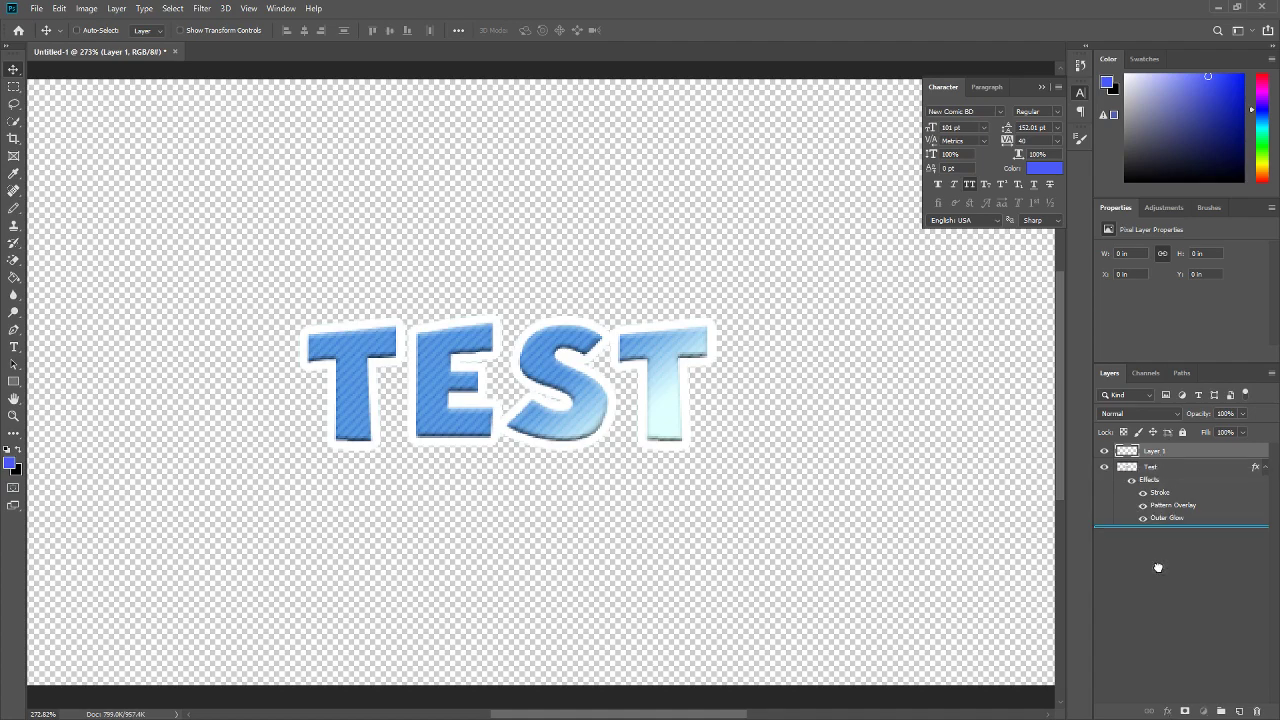
{"action": "key", "text": "x"}
{"action": "left_click", "coordinate": [16, 278]}
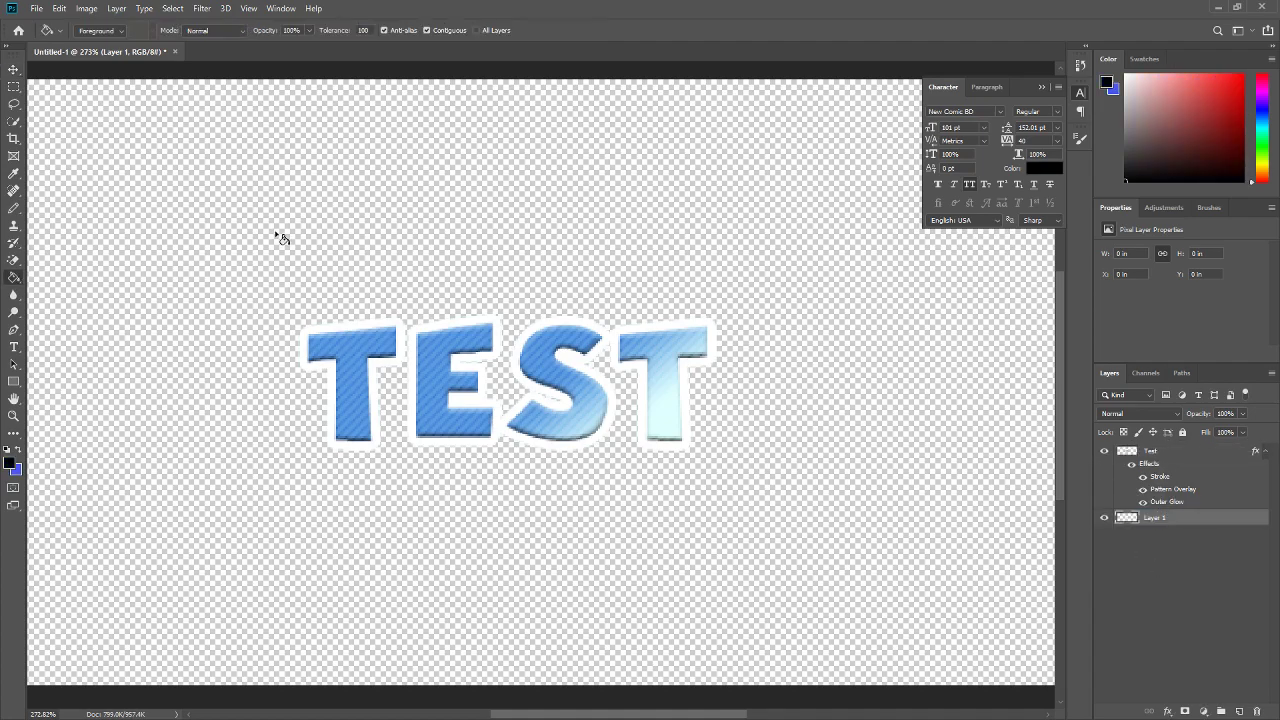
{"action": "left_click", "coordinate": [280, 240]}
{"action": "scroll", "coordinate": [447, 391], "scroll_direction": "down", "scroll_amount": 5}
{"action": "scroll", "coordinate": [447, 391], "scroll_direction": "up", "scroll_amount": 1}
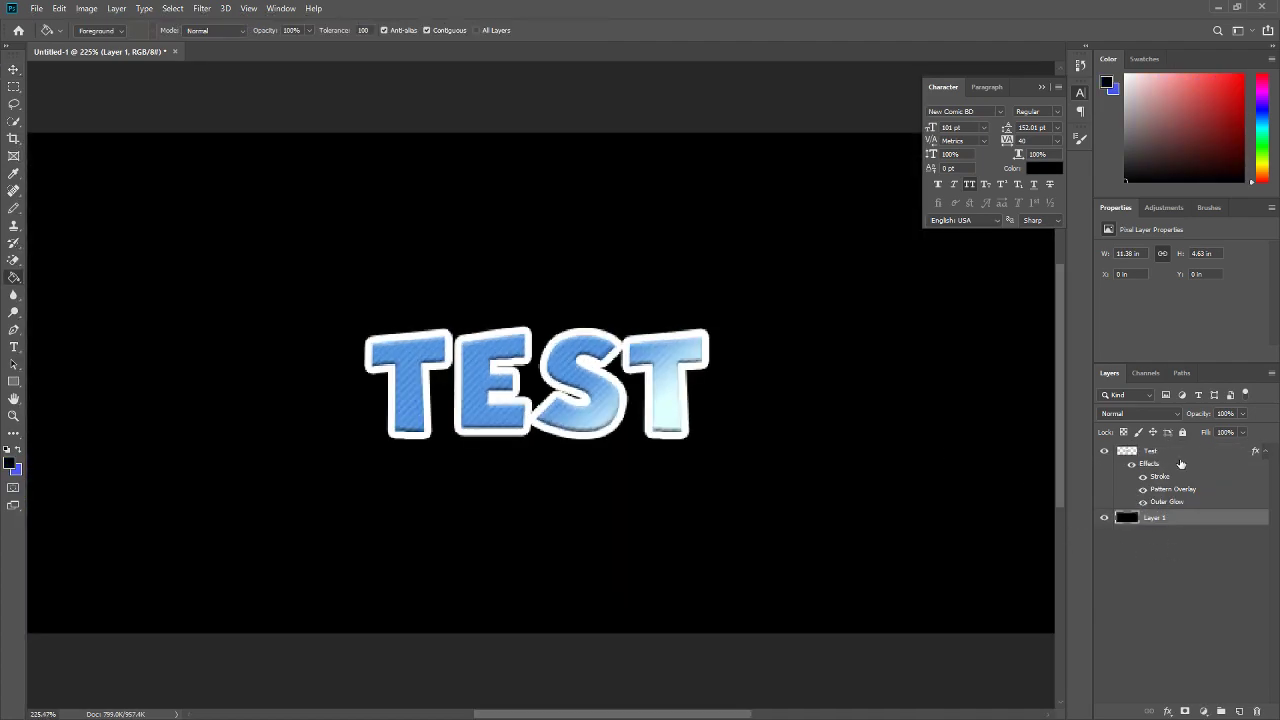
- Open the blending options of the Test layer, enable Drop Shadow and apply the layer style
{"action": "right_click", "coordinate": [1172, 455]}
{"action": "key", "text": "Escape"}
{"action": "right_click", "coordinate": [1170, 451]}
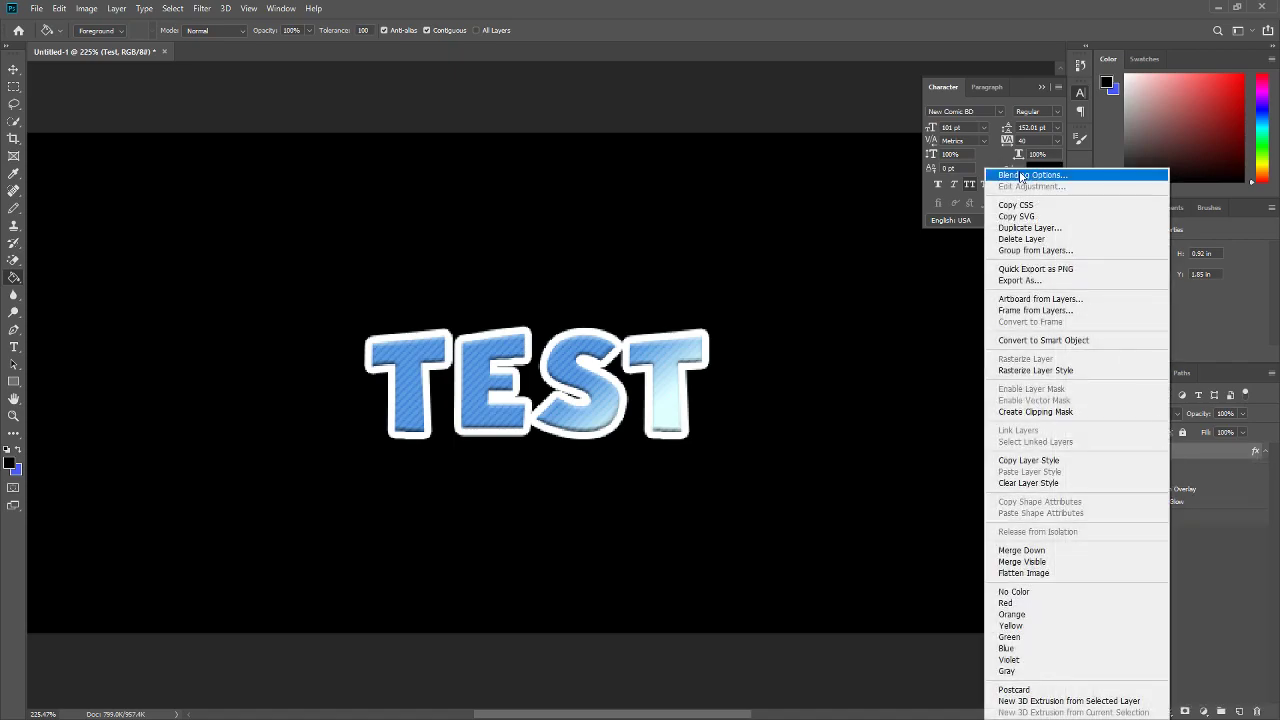
{"action": "key", "text": "Escape"}
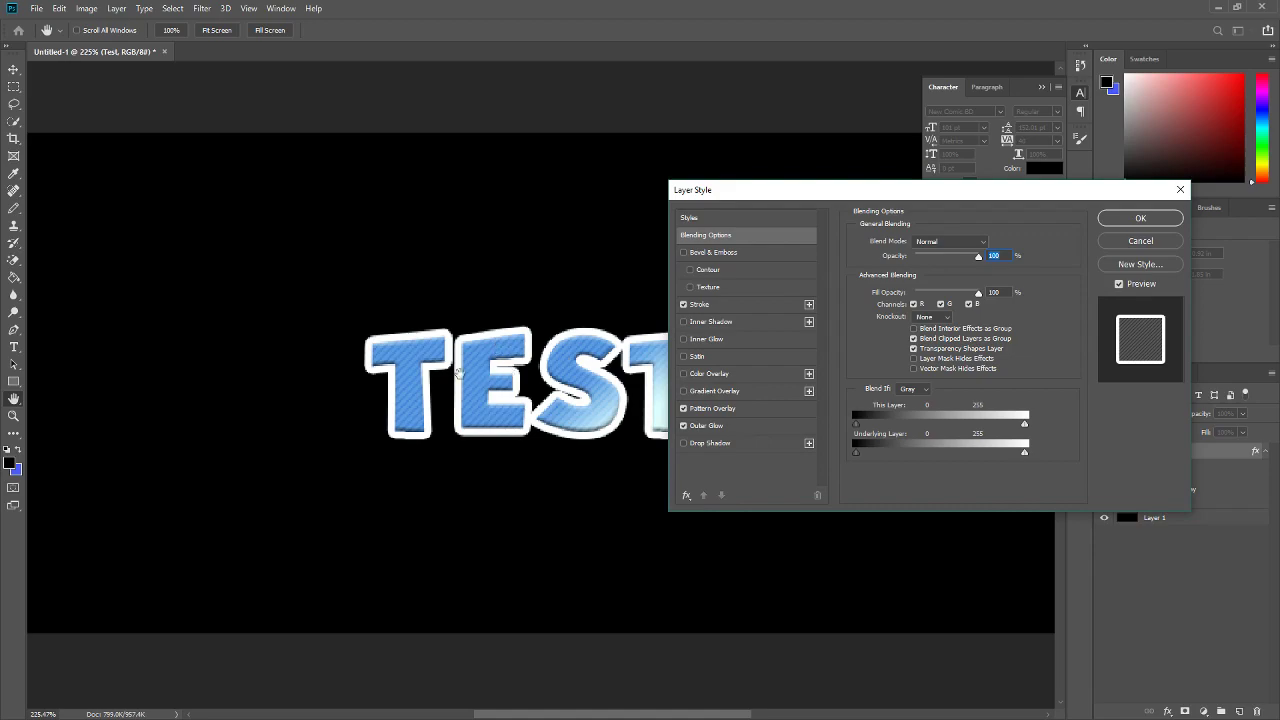
{"action": "left_click", "coordinate": [699, 445]}
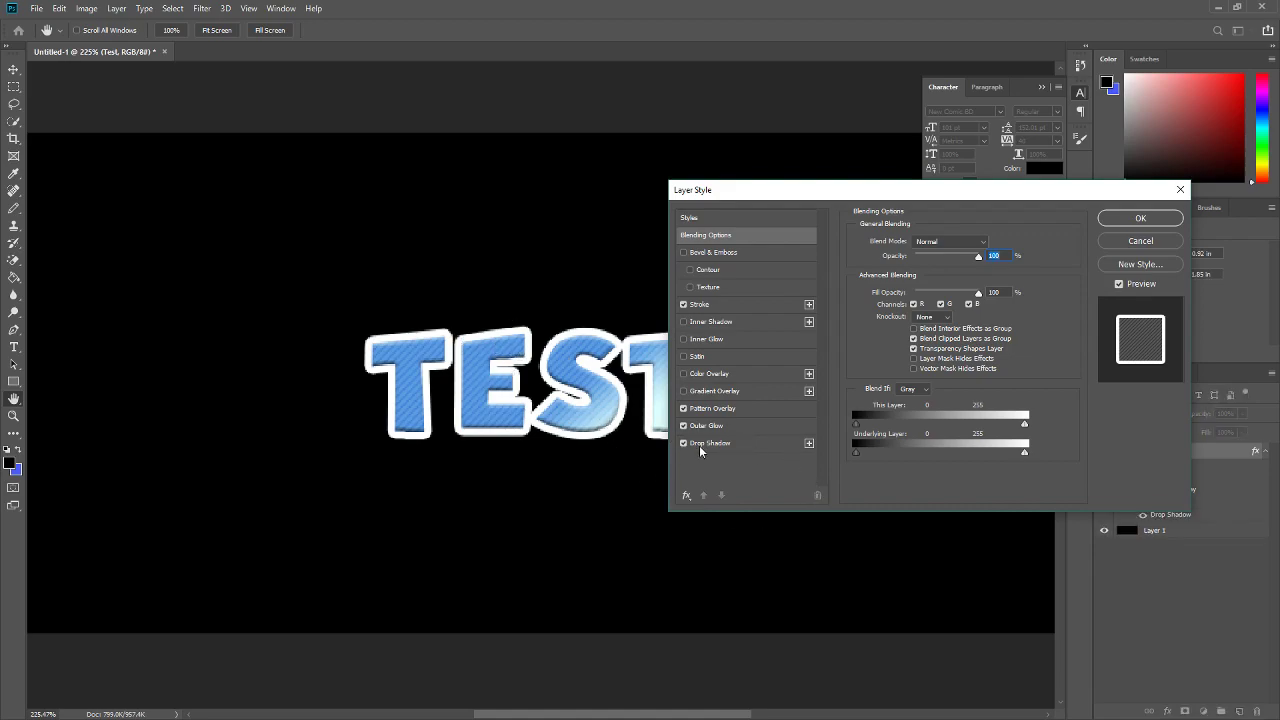
{"action": "left_click", "coordinate": [1140, 220]}
{"action": "key", "text": "g"}
- Set the foreground color to red (ff0808) and fill the background layer beneath the text with it
{"action": "key", "text": "alt+bracketleft"}
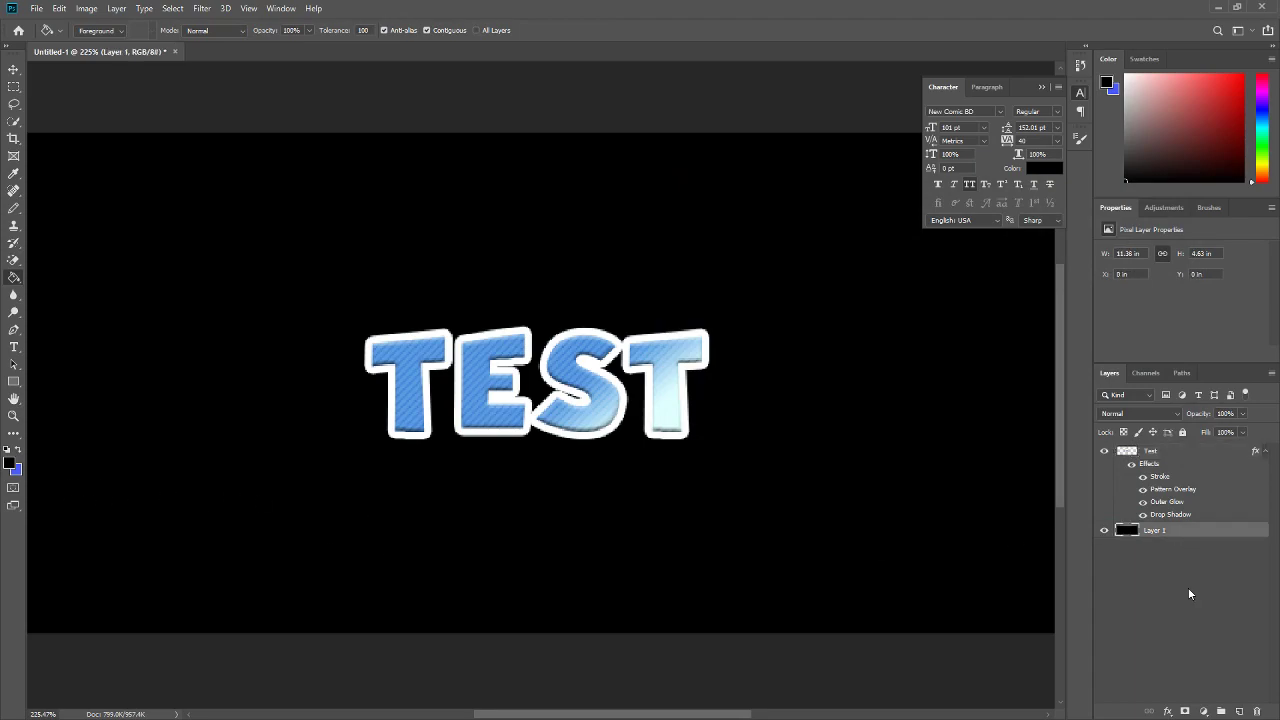
{"action": "left_click", "coordinate": [12, 463]}
{"action": "left_click", "coordinate": [718, 356]}
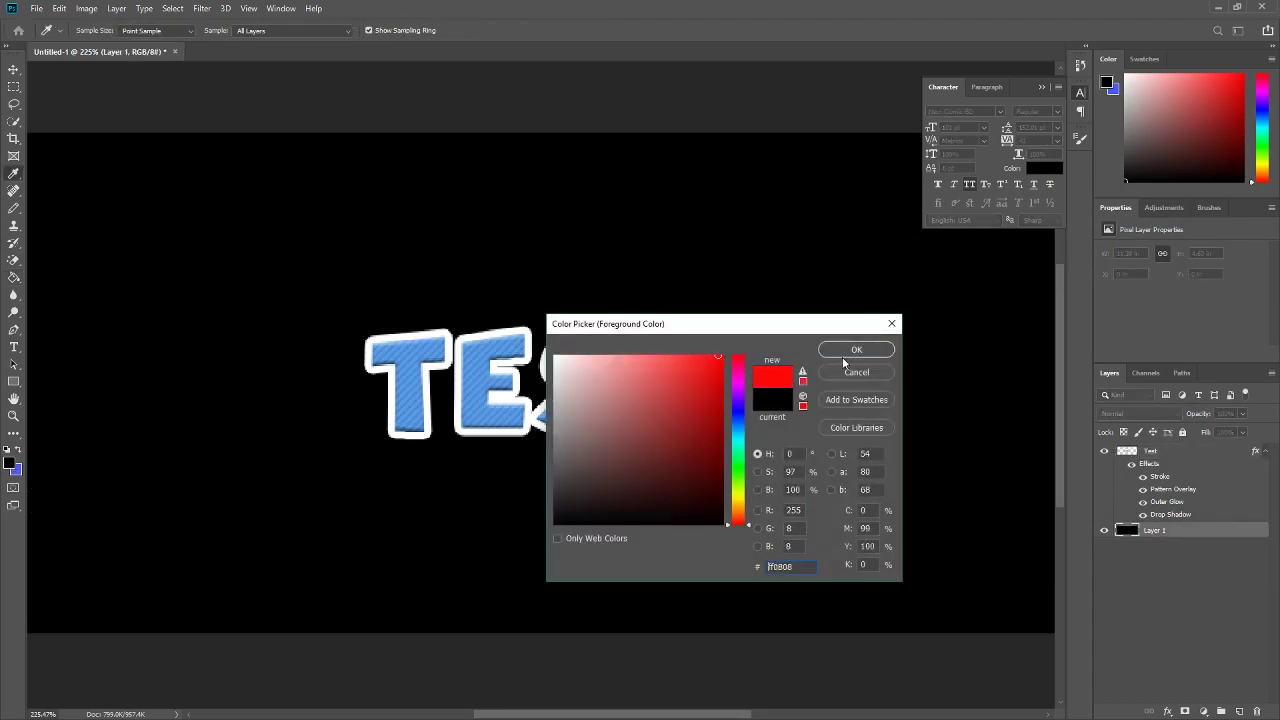
{"action": "left_click", "coordinate": [856, 349]}
{"action": "left_click", "coordinate": [329, 259]}
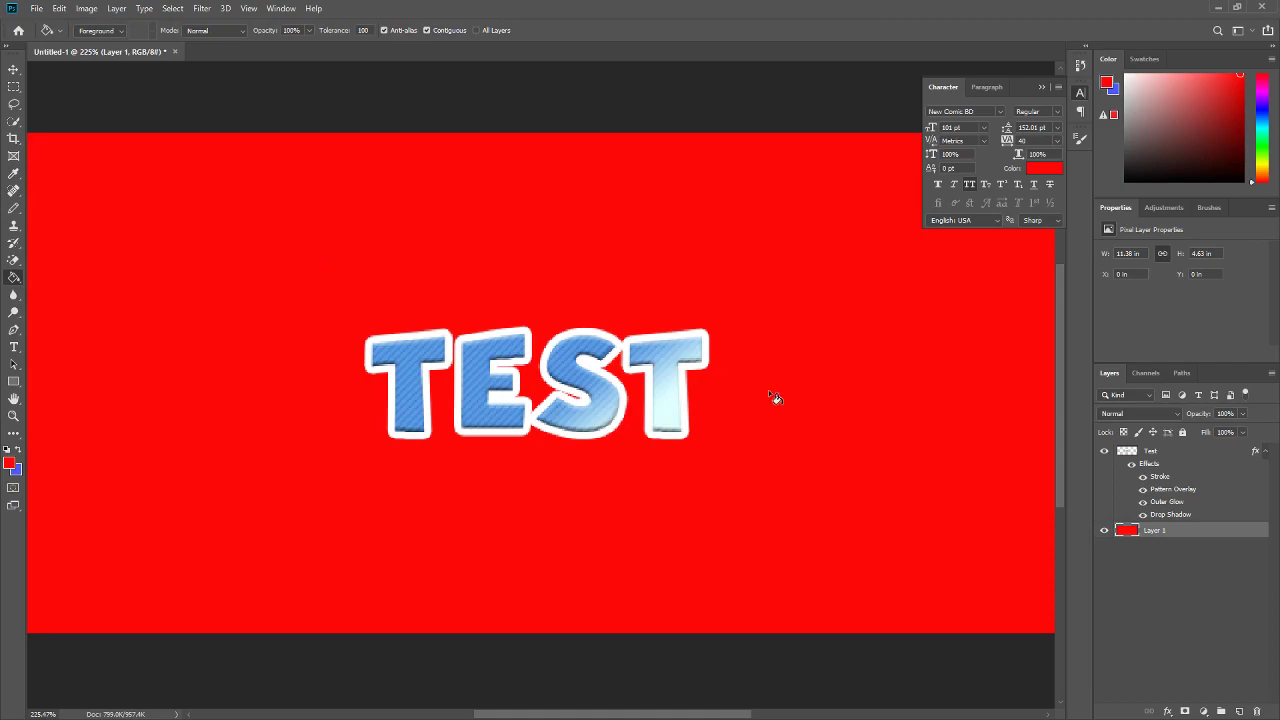
- Set the Test layer's Drop Shadow to 43% opacity, 126° angle, 10 px distance, 4% spread and 3 px size, and apply it
{"action": "right_click", "coordinate": [1178, 453]}
{"action": "left_click", "coordinate": [1052, 176]}
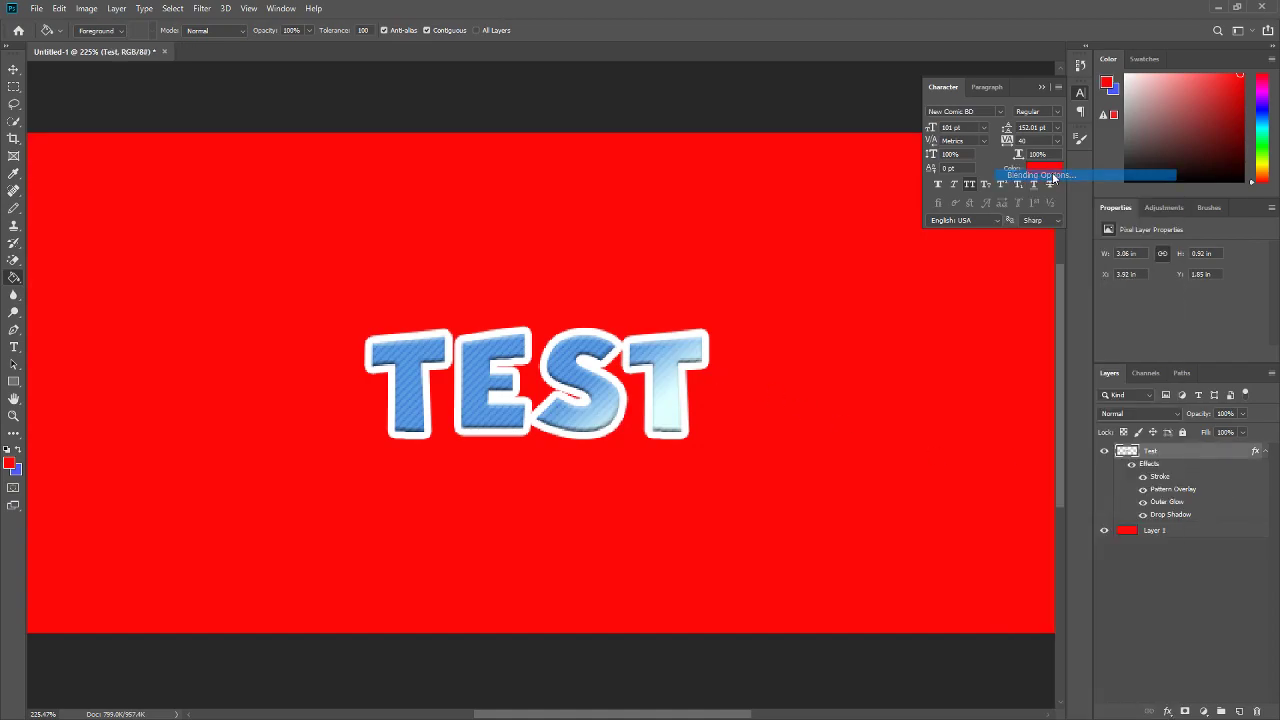
{"action": "left_click", "coordinate": [717, 443]}
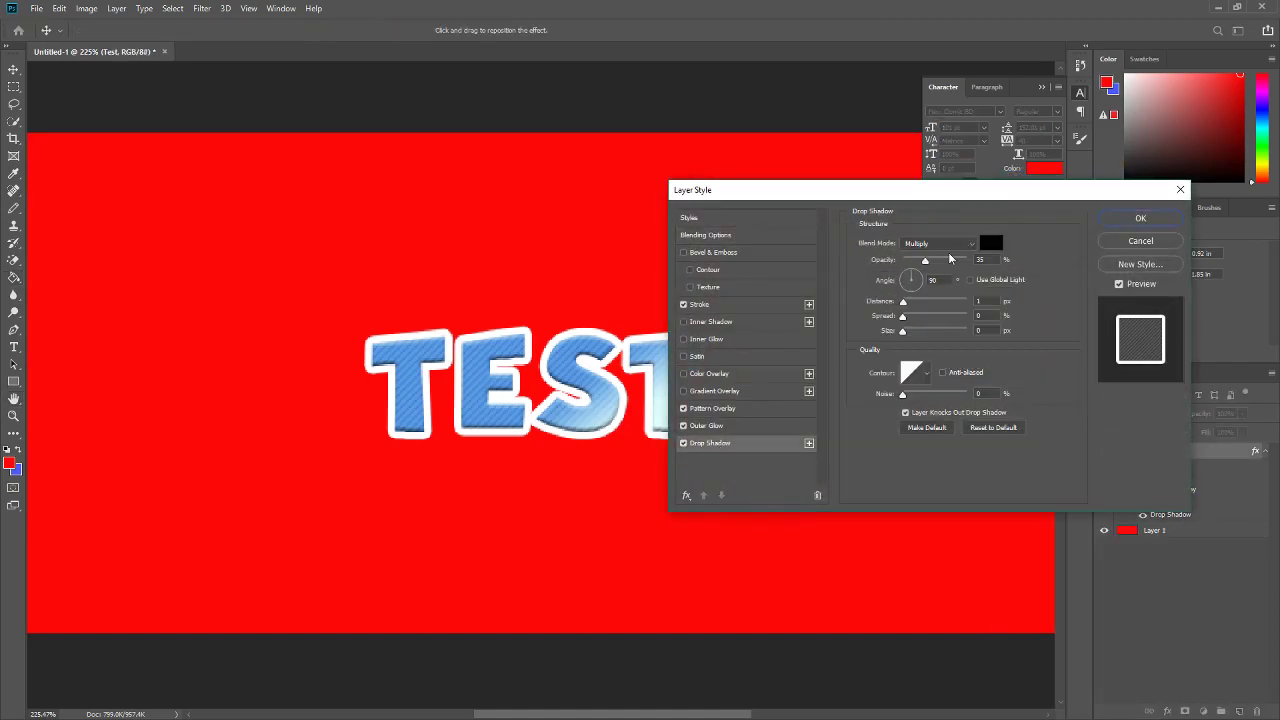
{"action": "left_click_drag", "start_coordinate": [903, 301], "coordinate": [908, 302]}
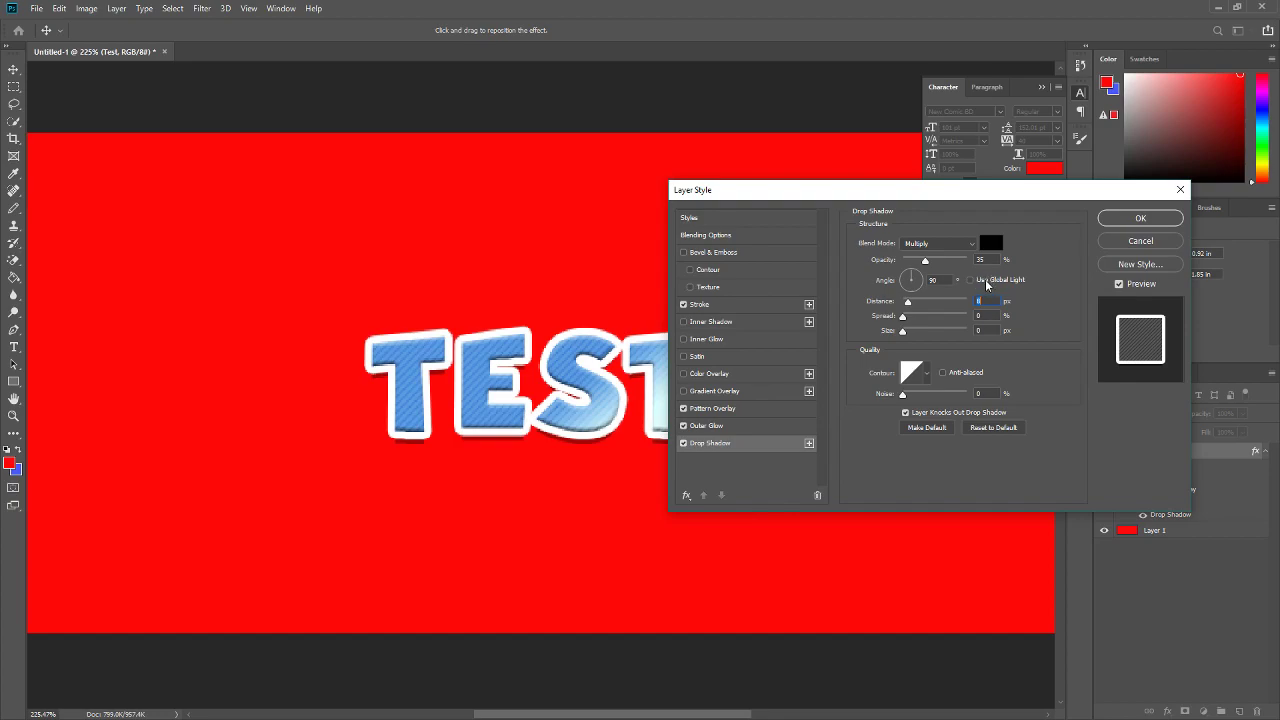
{"action": "left_click_drag", "start_coordinate": [906, 283], "coordinate": [909, 331]}
{"action": "left_click_drag", "start_coordinate": [925, 260], "coordinate": [931, 261]}
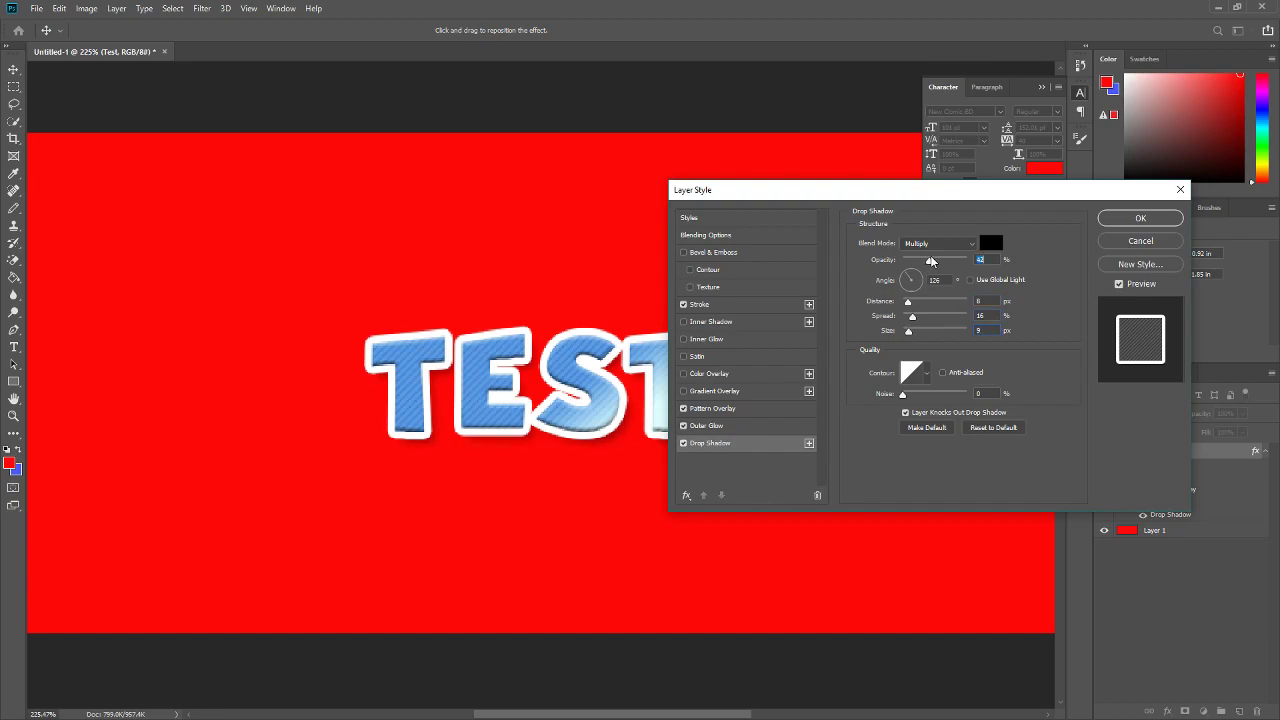
{"action": "mouse_move", "coordinate": [913, 318]}
{"action": "left_mouse_down"}
{"action": "mouse_move", "coordinate": [901, 335]}
{"action": "mouse_move", "coordinate": [909, 304]}
{"action": "left_mouse_up"}
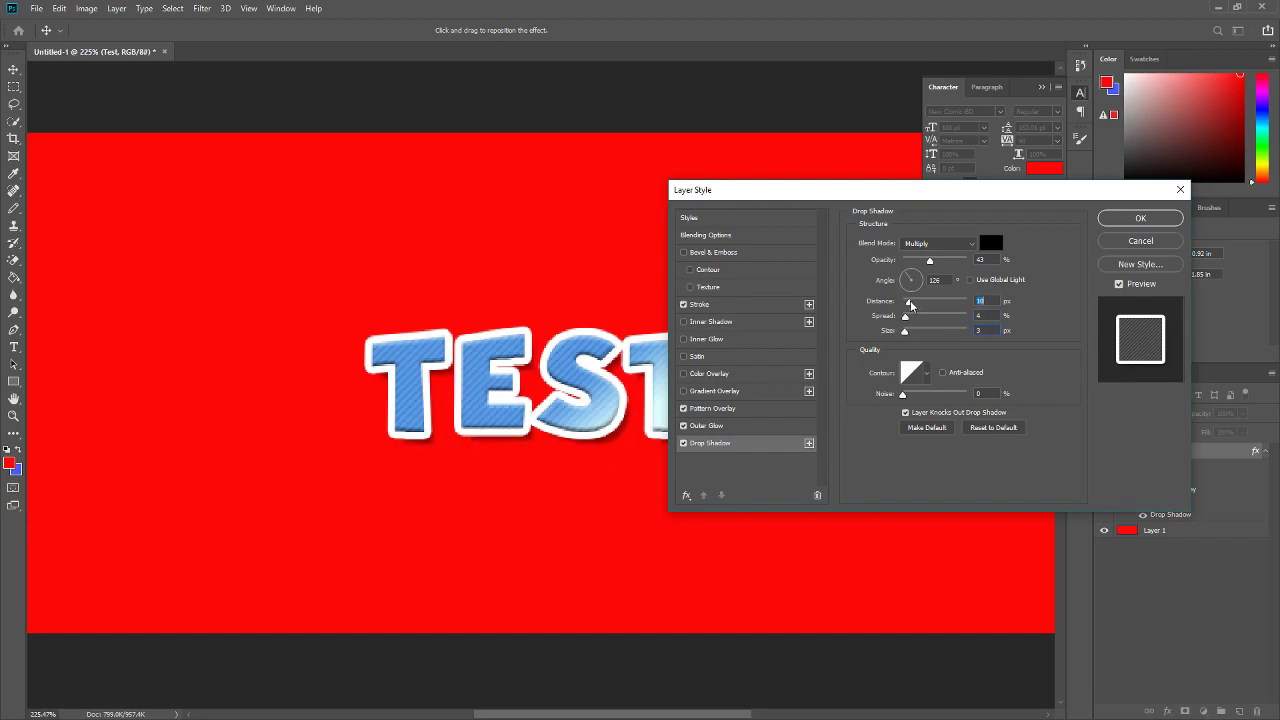
{"action": "left_click", "coordinate": [1138, 219]}
{"action": "scroll", "coordinate": [729, 380], "scroll_direction": "down", "scroll_amount": 4}
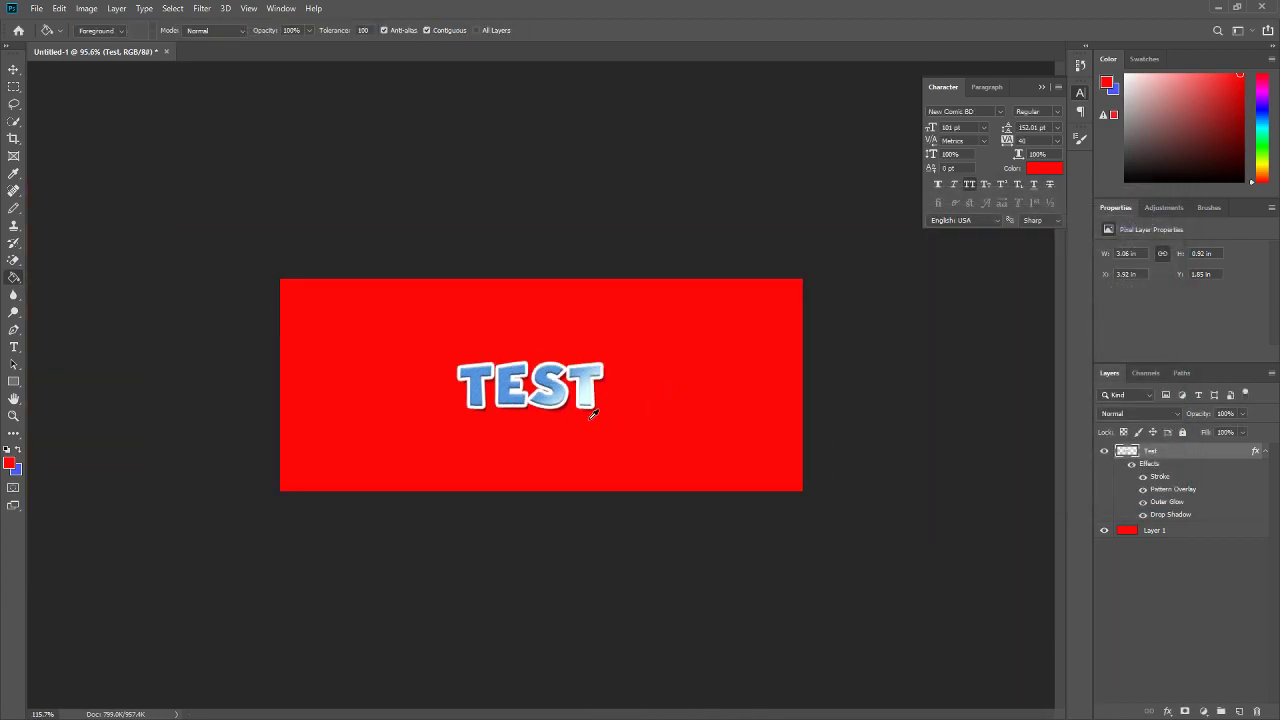
{"action": "scroll", "coordinate": [586, 414], "scroll_direction": "up", "scroll_amount": 2}
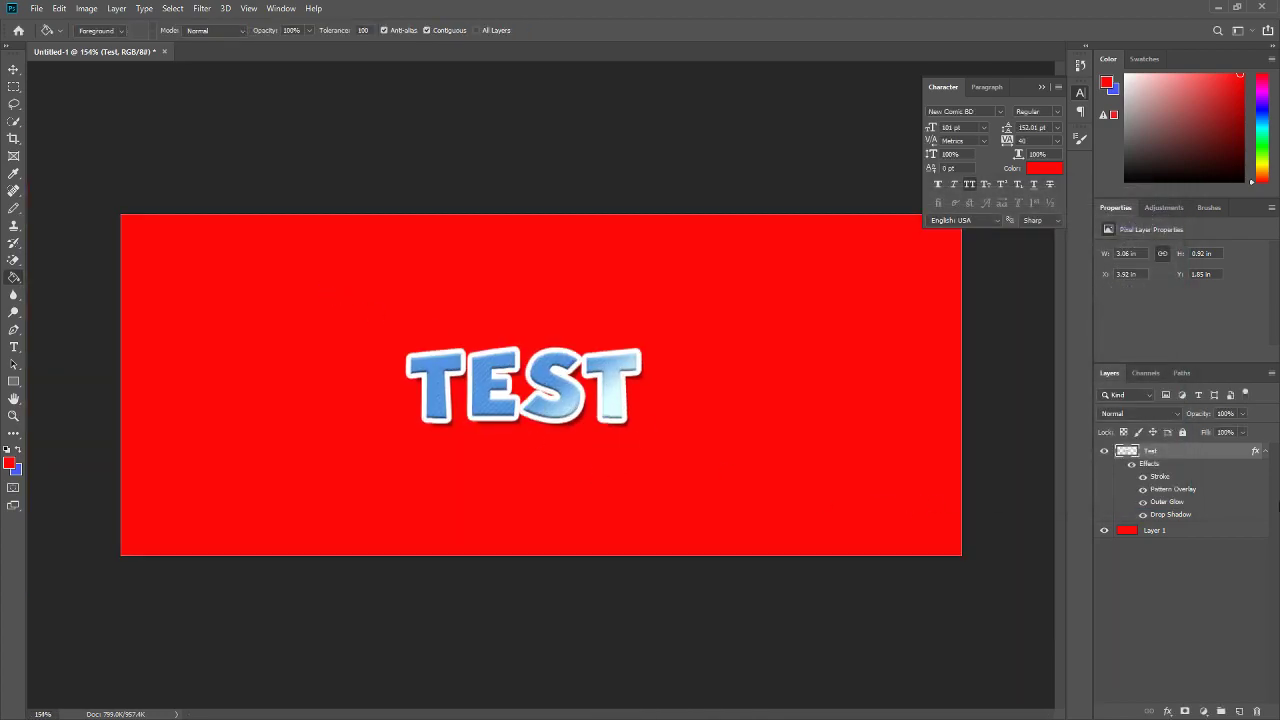
- Collapse the Test layer's effects list and open the stone texture ston2.jpg from the Textures and Misc folder
{"action": "right_click", "coordinate": [1236, 454]}
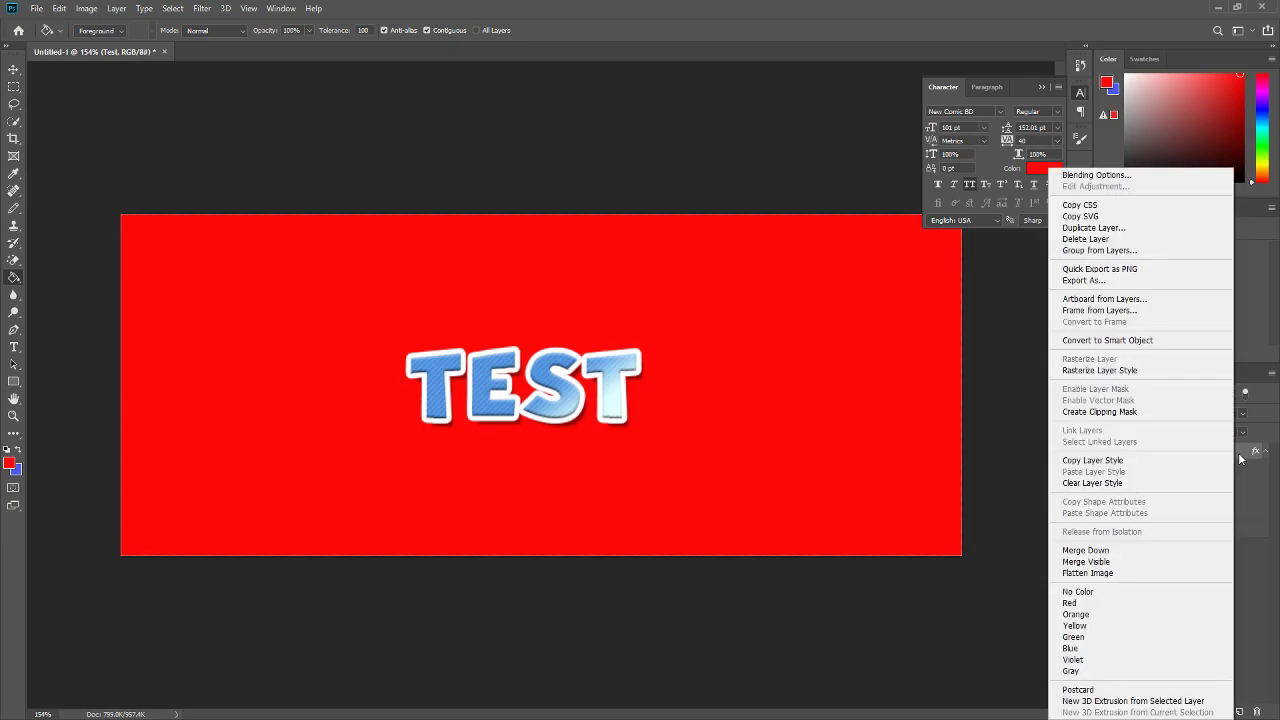
{"action": "left_click", "coordinate": [1265, 455]}
{"action": "left_click", "coordinate": [1265, 452]}
{"action": "left_click", "coordinate": [36, 8]}
{"action": "left_click", "coordinate": [47, 37]}
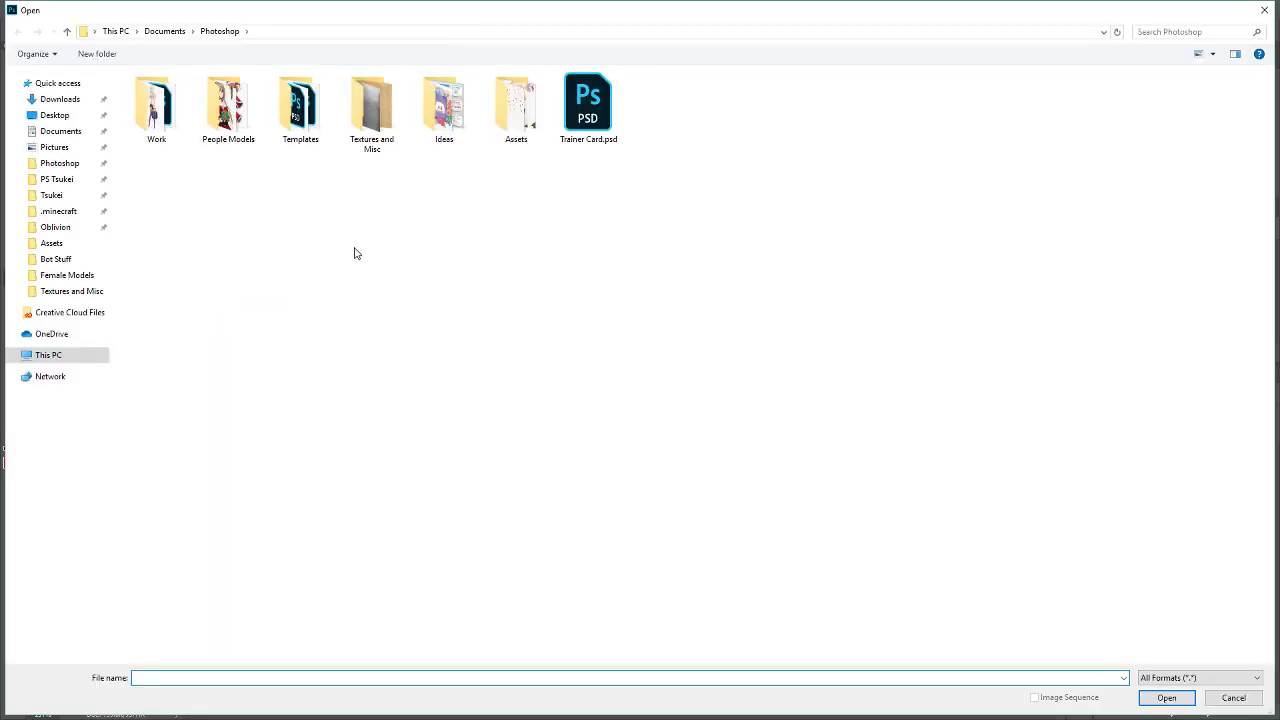
{"action": "double_click", "coordinate": [366, 153]}
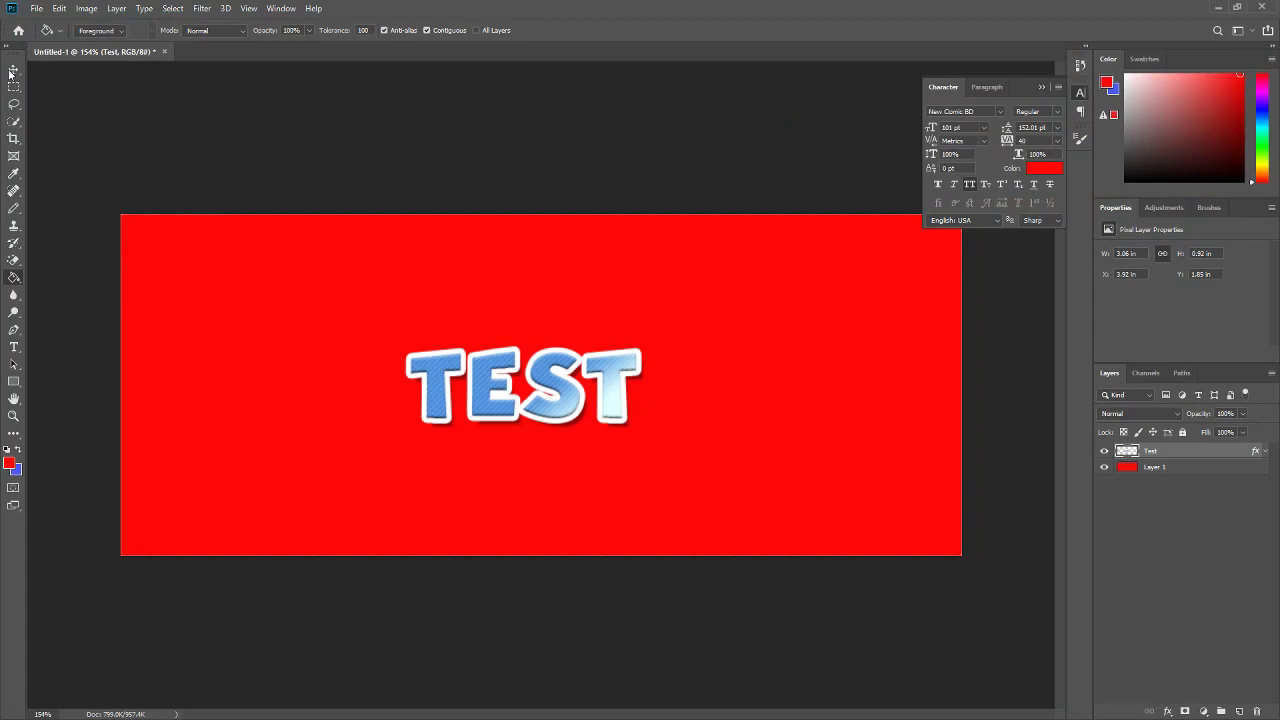
- Convert the ston2.jpg background to a regular layer and move the texture into the Untitled-1 document, over the lettering
{"action": "left_click", "coordinate": [13, 70]}
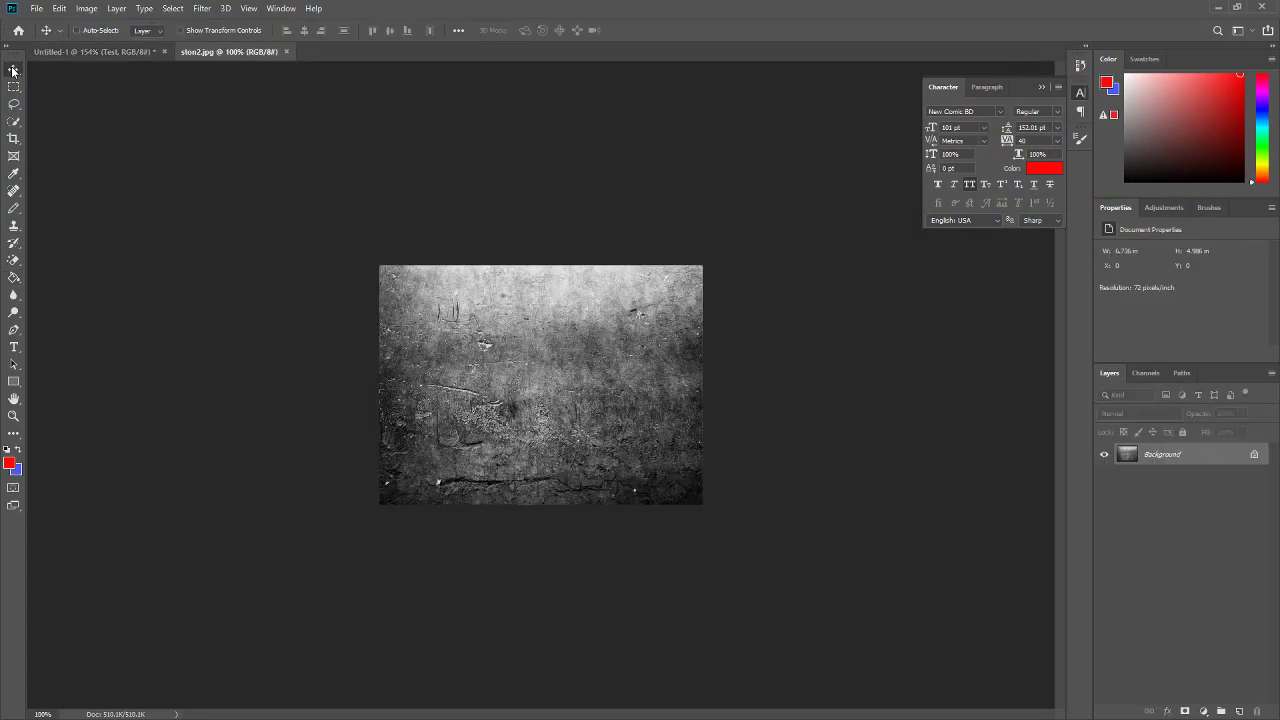
{"action": "double_click", "coordinate": [1190, 455]}
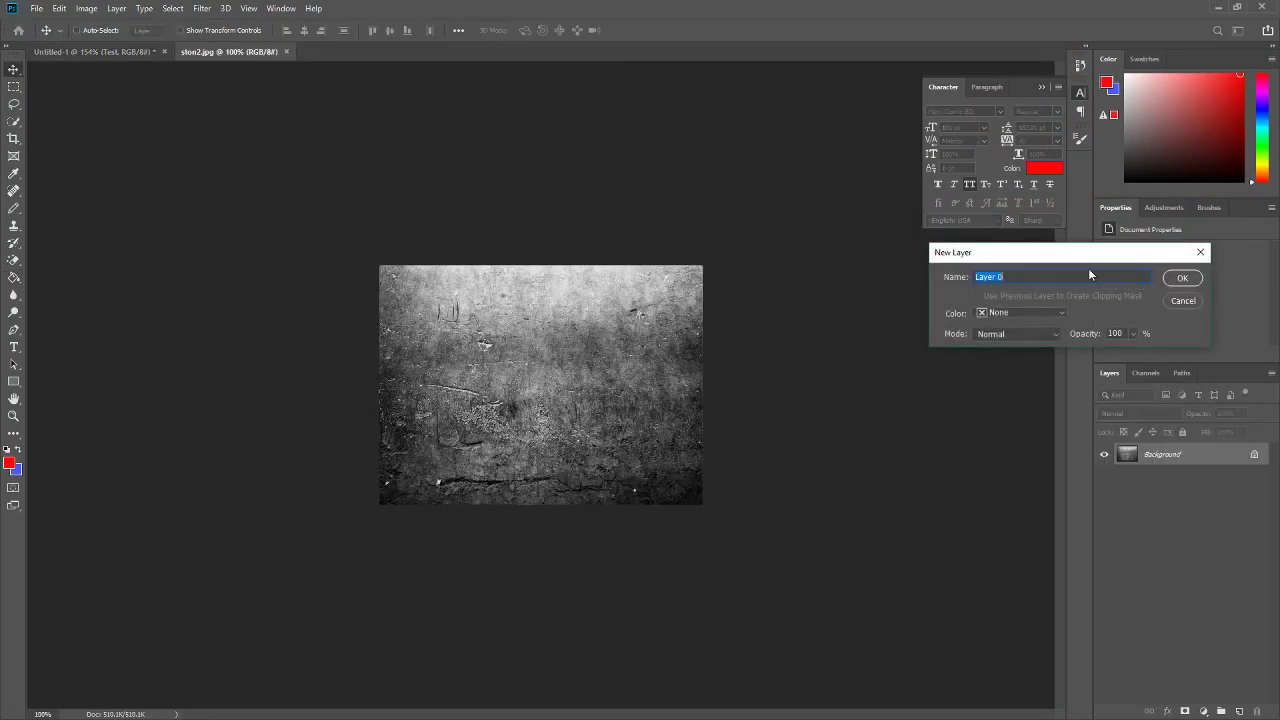
{"action": "left_click", "coordinate": [1201, 284]}
{"action": "left_click_drag", "start_coordinate": [540, 385], "coordinate": [527, 320]}
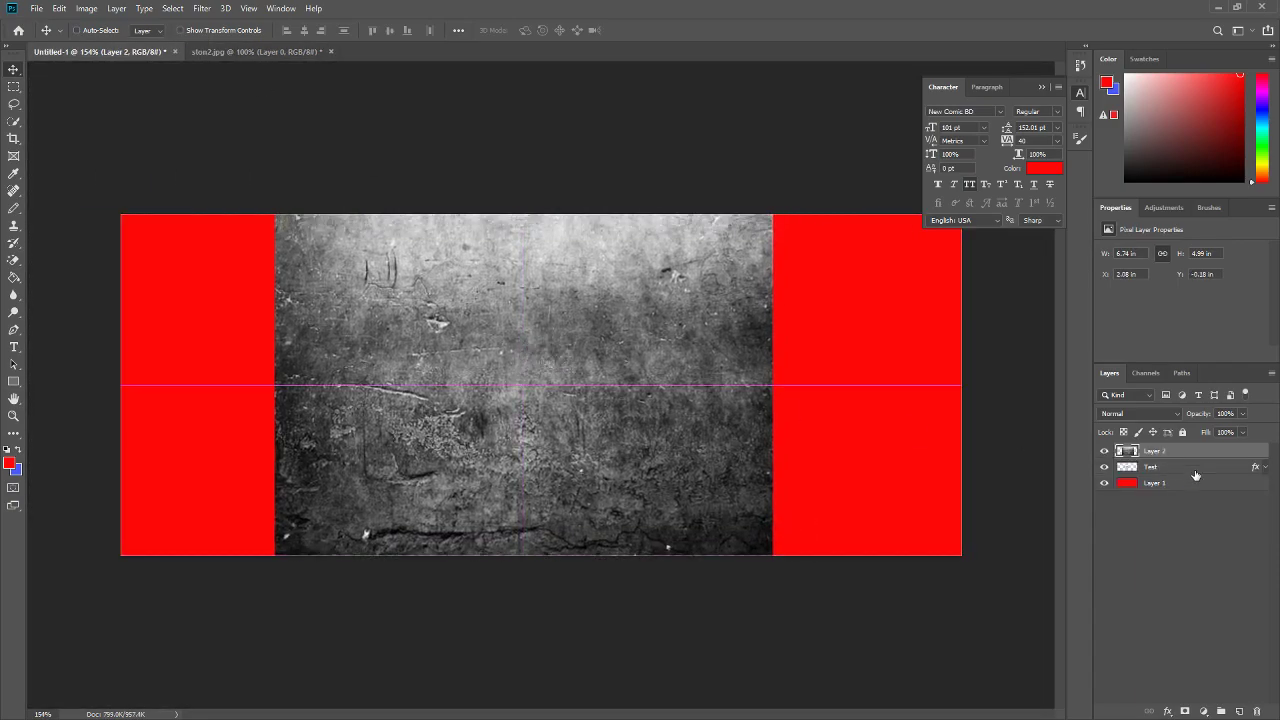
- Clip the stone texture layer to the Test layer and scale it down over the lettering to about 4.4 by 3.25 in
{"action": "right_click", "coordinate": [1176, 455]}
{"action": "left_click", "coordinate": [1075, 413]}
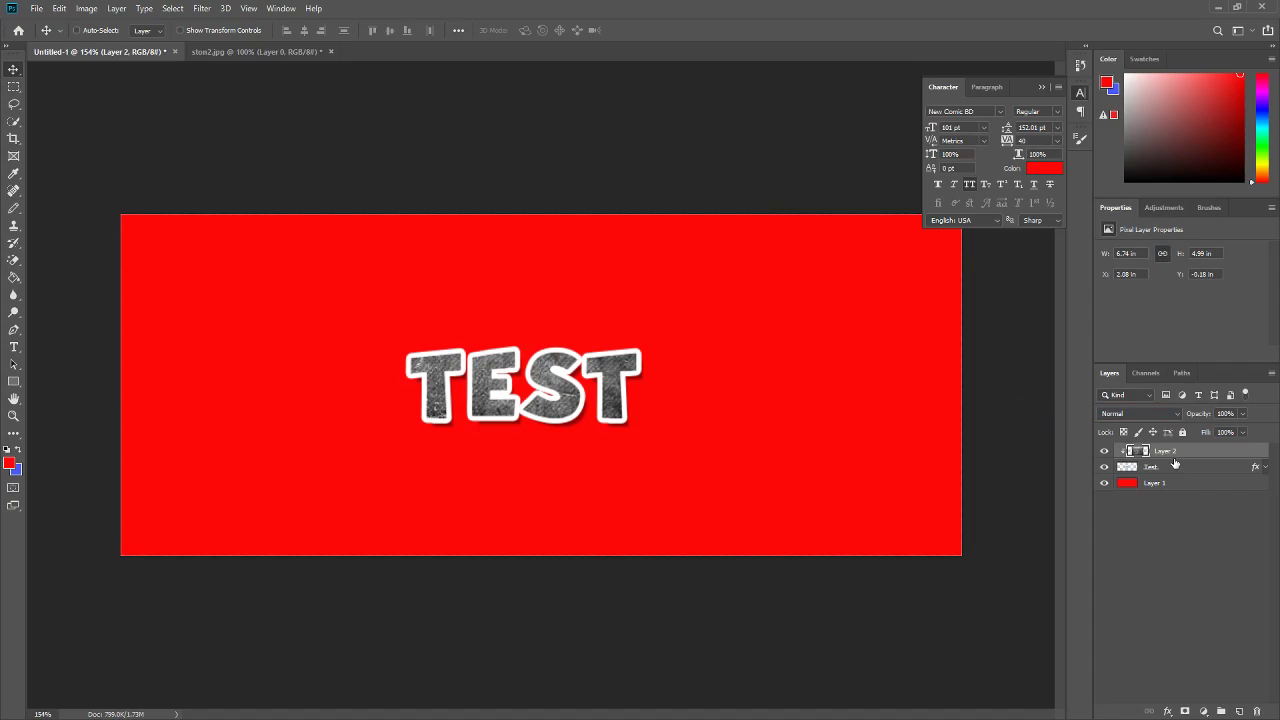
{"action": "key", "text": "ctrl+t"}
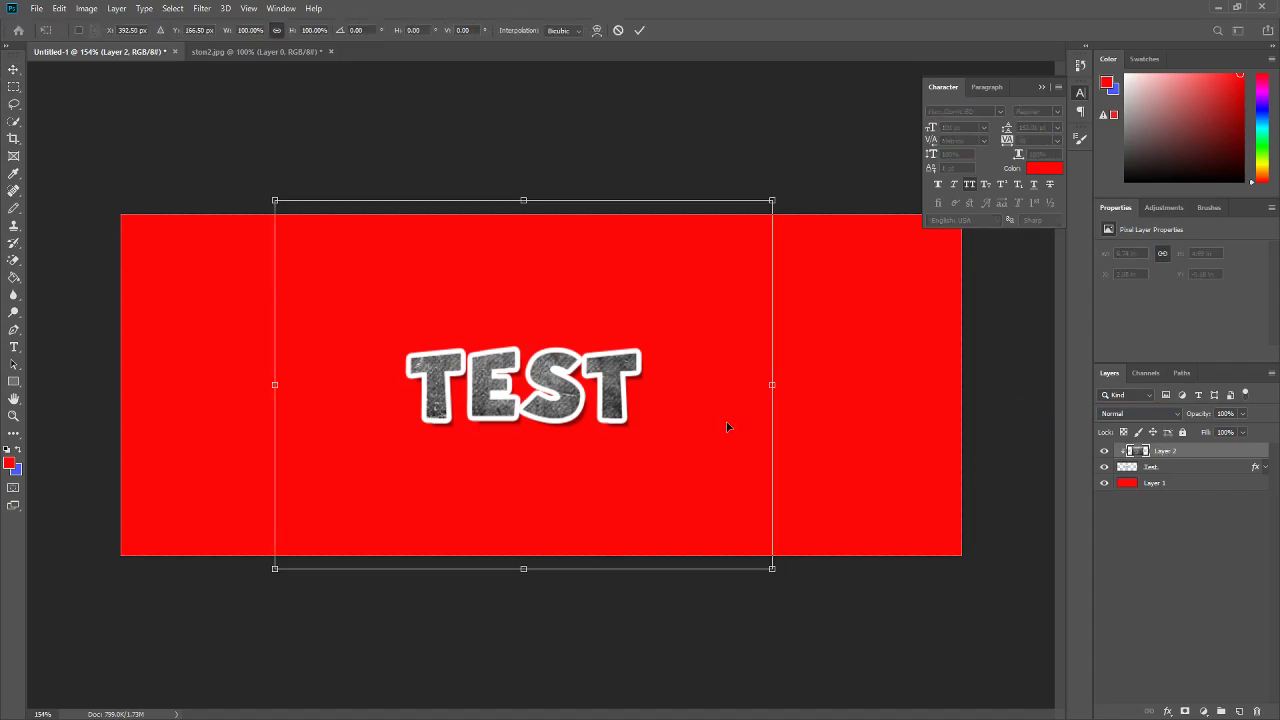
{"action": "left_click_drag", "start_coordinate": [775, 202], "coordinate": [617, 314]}
{"action": "left_click_drag", "start_coordinate": [587, 408], "coordinate": [662, 352]}
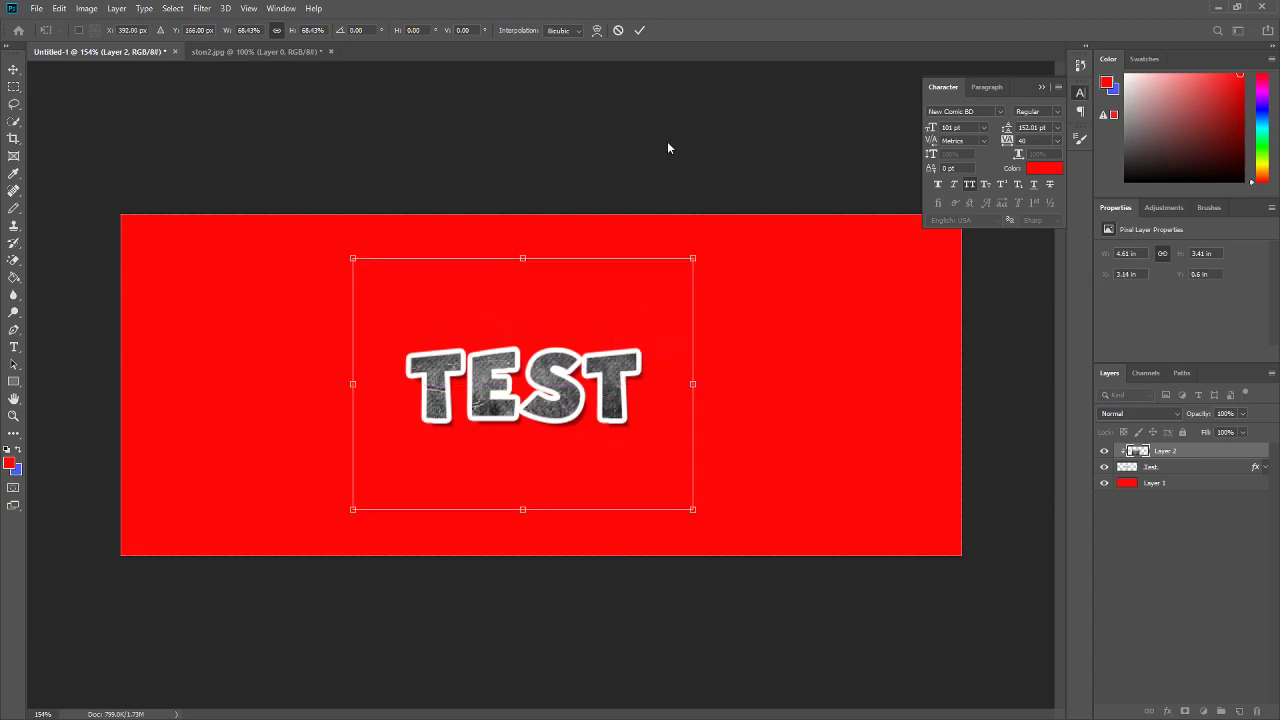
{"action": "left_click_drag", "start_coordinate": [363, 267], "coordinate": [376, 275]}
{"action": "left_click_drag", "start_coordinate": [482, 333], "coordinate": [530, 418]}
{"action": "left_click", "coordinate": [640, 30]}
{"action": "scroll", "coordinate": [508, 350], "scroll_direction": "up", "scroll_amount": 2}
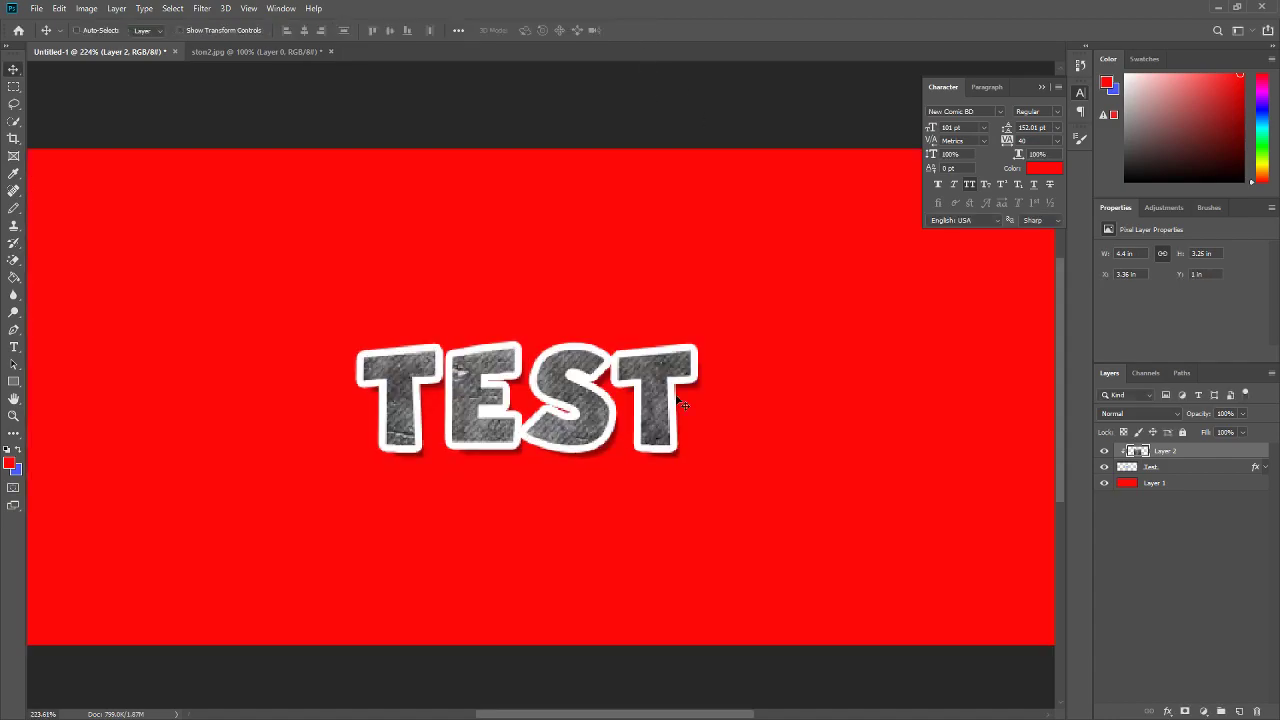
- Set the stone texture layer's blend mode to Overlay and its opacity to 57%
{"action": "left_click", "coordinate": [1155, 414]}
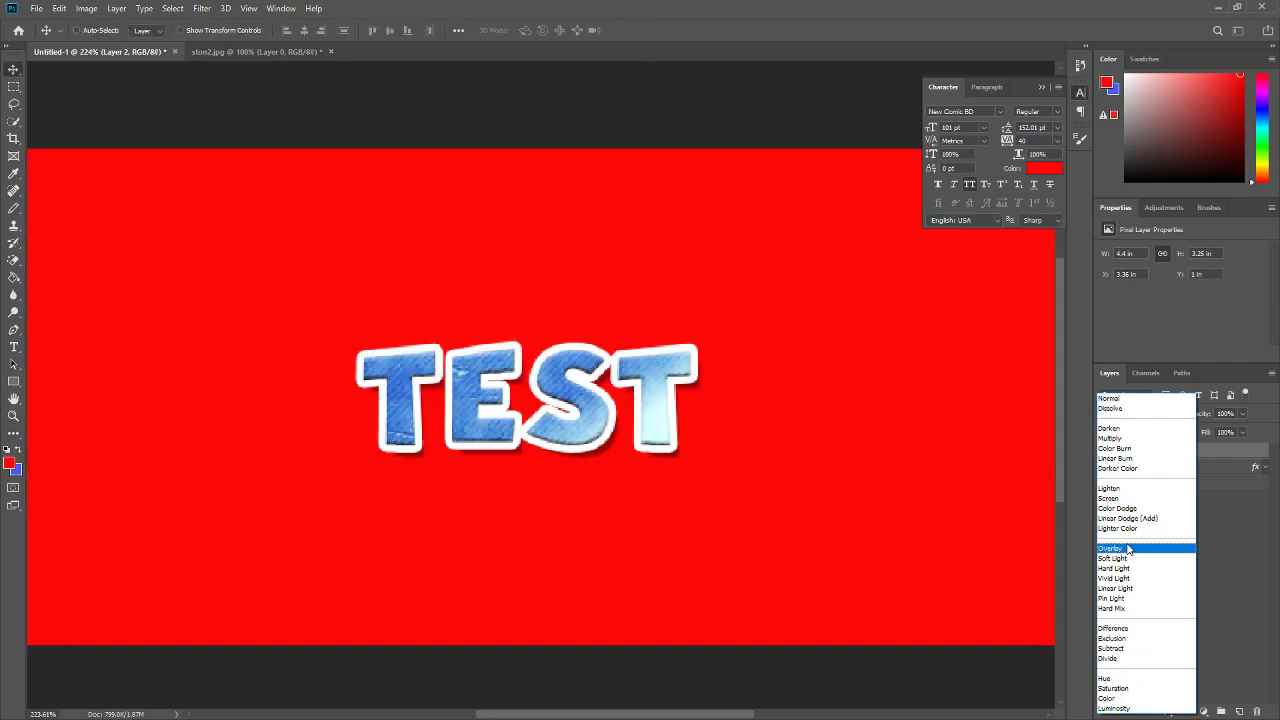
{"action": "left_click", "coordinate": [1130, 543]}
{"action": "scroll", "coordinate": [608, 427], "scroll_direction": "down", "scroll_amount": 6}
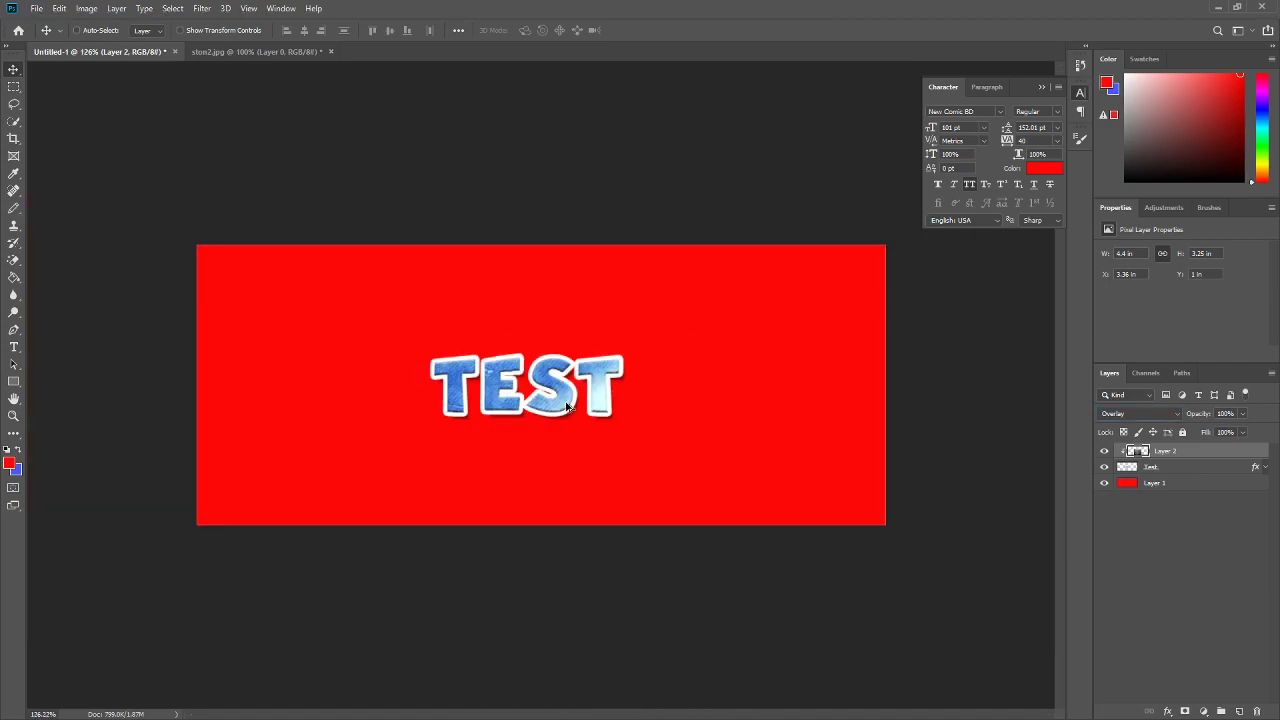
{"action": "scroll", "coordinate": [566, 409], "scroll_direction": "up", "scroll_amount": 2}
{"action": "left_click", "coordinate": [1244, 413]}
{"action": "left_click_drag", "start_coordinate": [1218, 431], "coordinate": [1216, 431]}
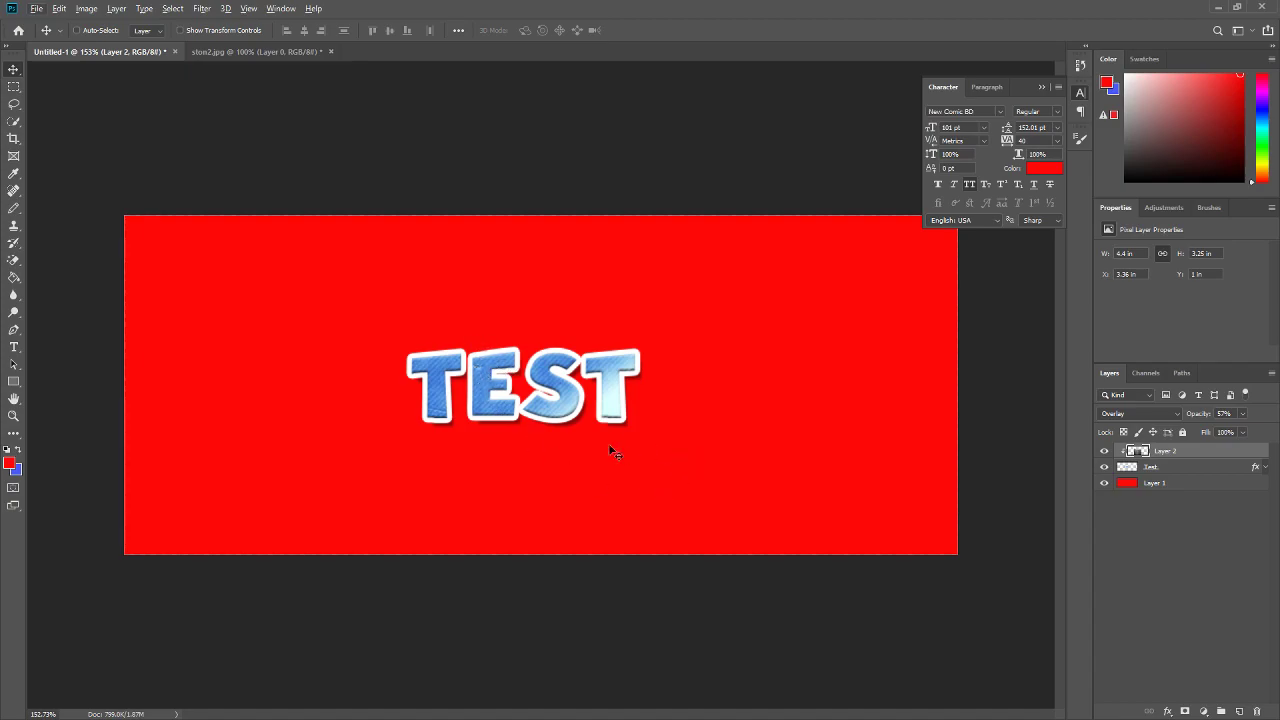
- Compare the lettering with the stone texture layer hidden and shown, at several zoom levels
{"action": "scroll", "coordinate": [637, 477], "scroll_direction": "down", "scroll_amount": 1}
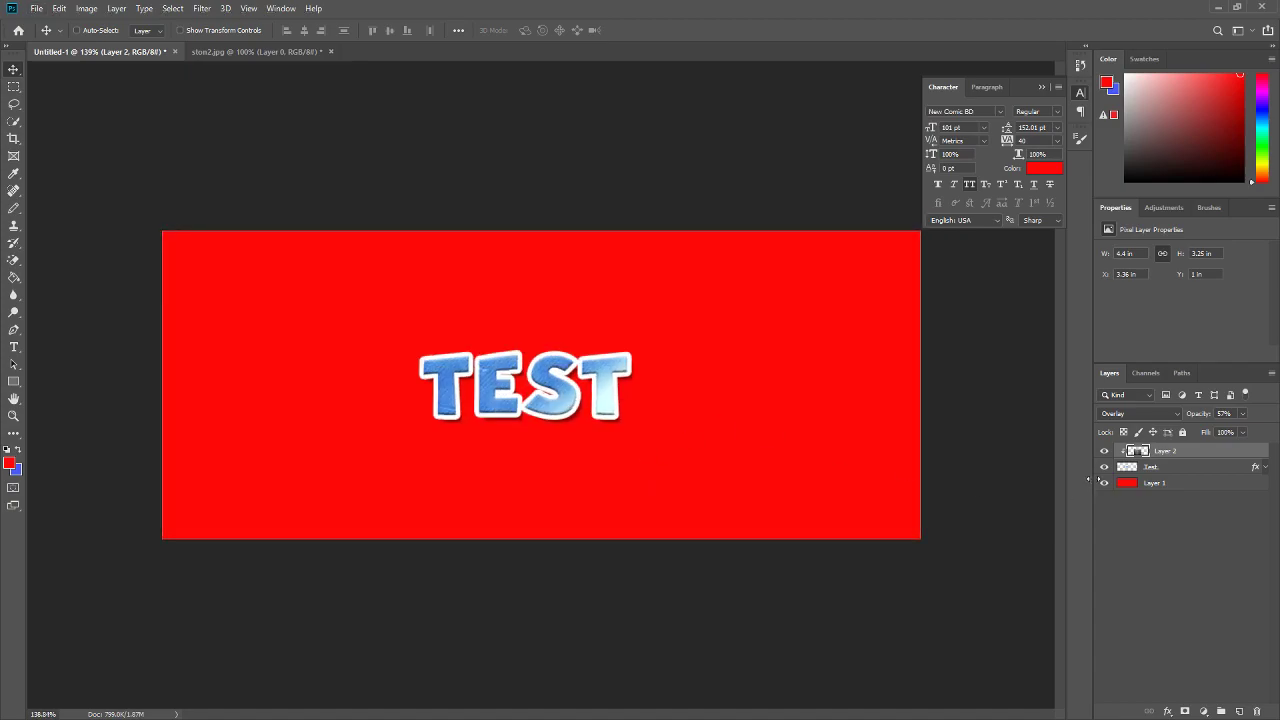
{"action": "left_click", "coordinate": [1104, 455]}
{"action": "left_click", "coordinate": [1104, 455]}
{"action": "left_click", "coordinate": [1104, 455]}
{"action": "left_click", "coordinate": [1104, 455]}
{"action": "scroll", "coordinate": [577, 395], "scroll_direction": "down", "scroll_amount": 4}
{"action": "scroll", "coordinate": [577, 395], "scroll_direction": "up", "scroll_amount": 8}
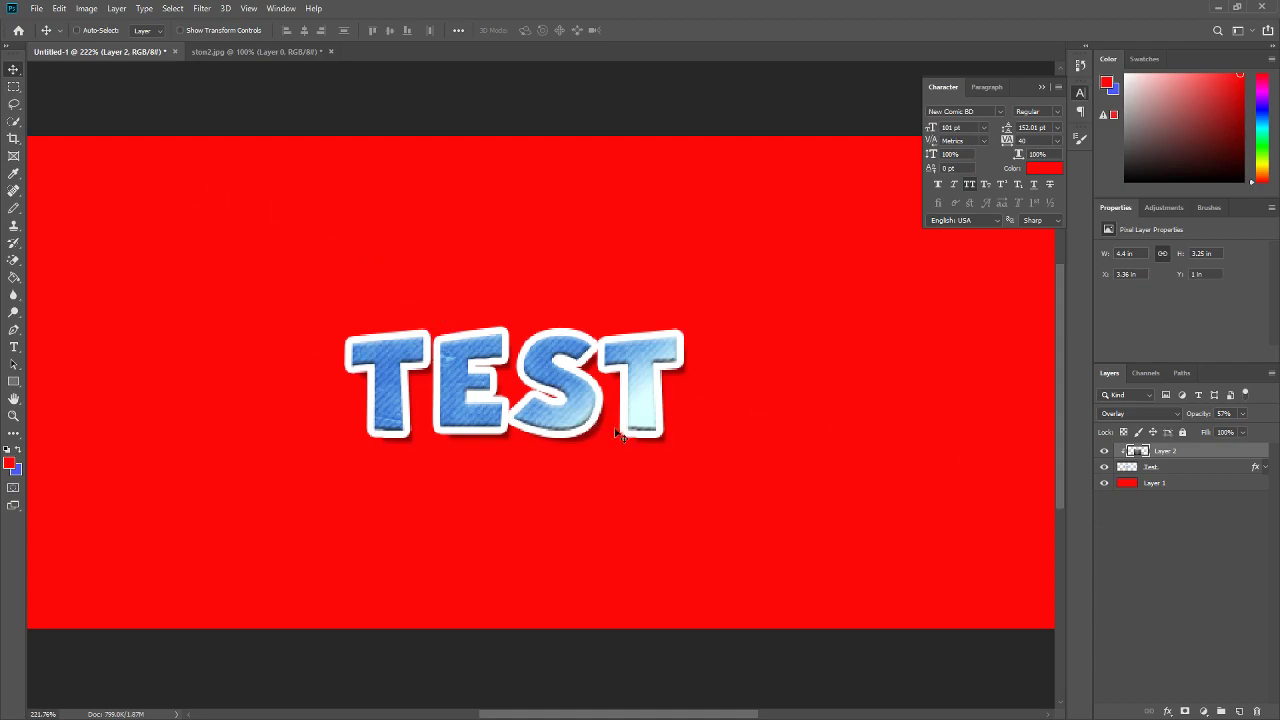
- Open glass.png from the Textures and Misc folder and bring its layer into the Untitled-1 document above the stone texture
{"action": "left_click", "coordinate": [36, 8]}
{"action": "left_click", "coordinate": [36, 37]}
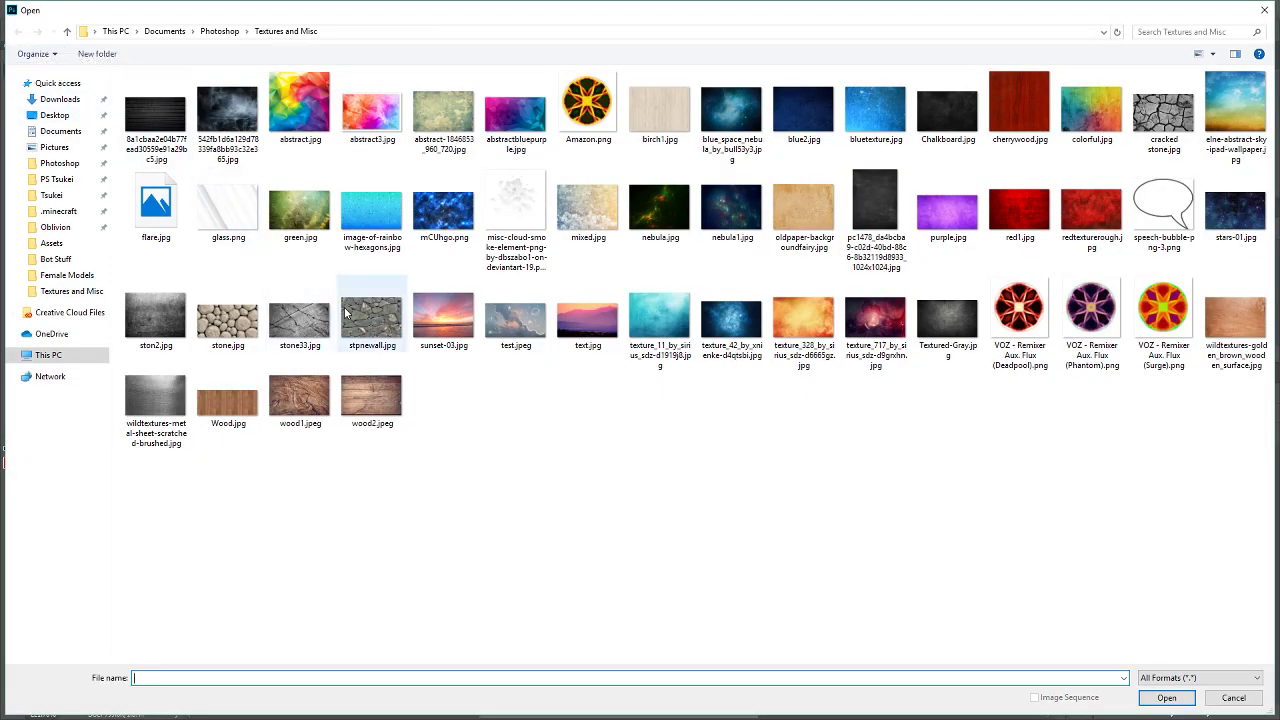
{"action": "double_click", "coordinate": [228, 210]}
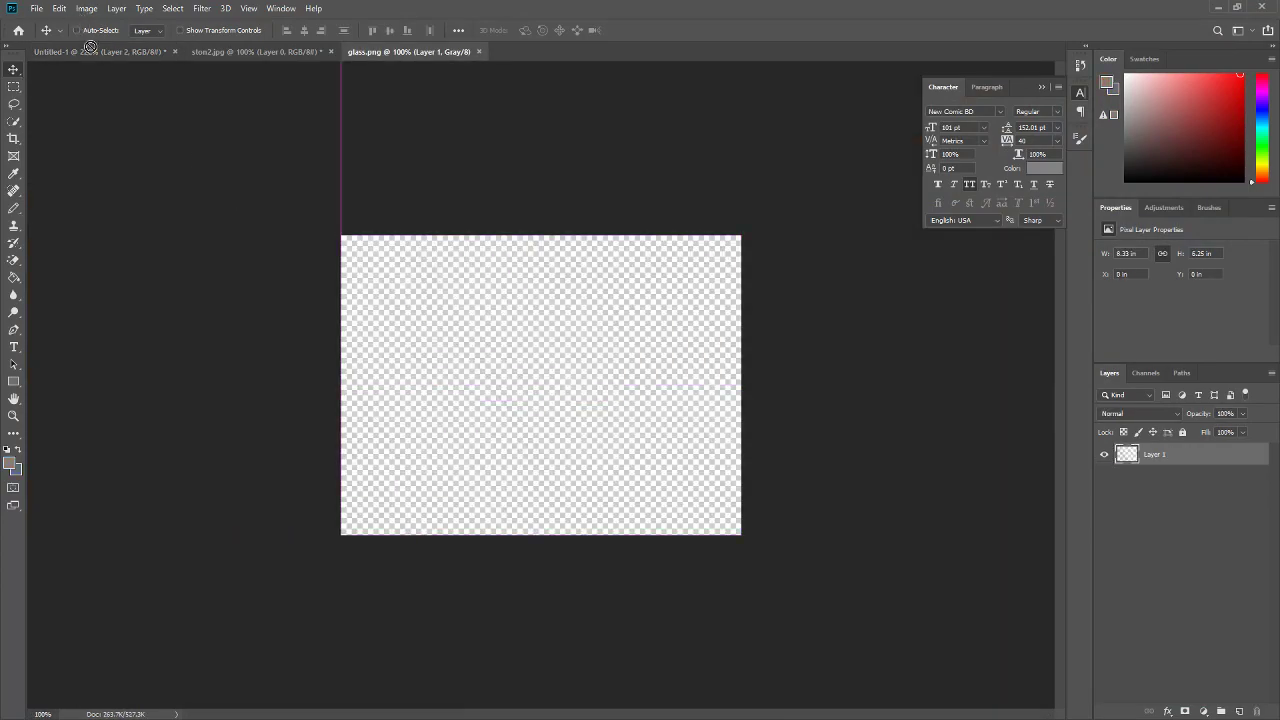
{"action": "left_click", "coordinate": [83, 52]}
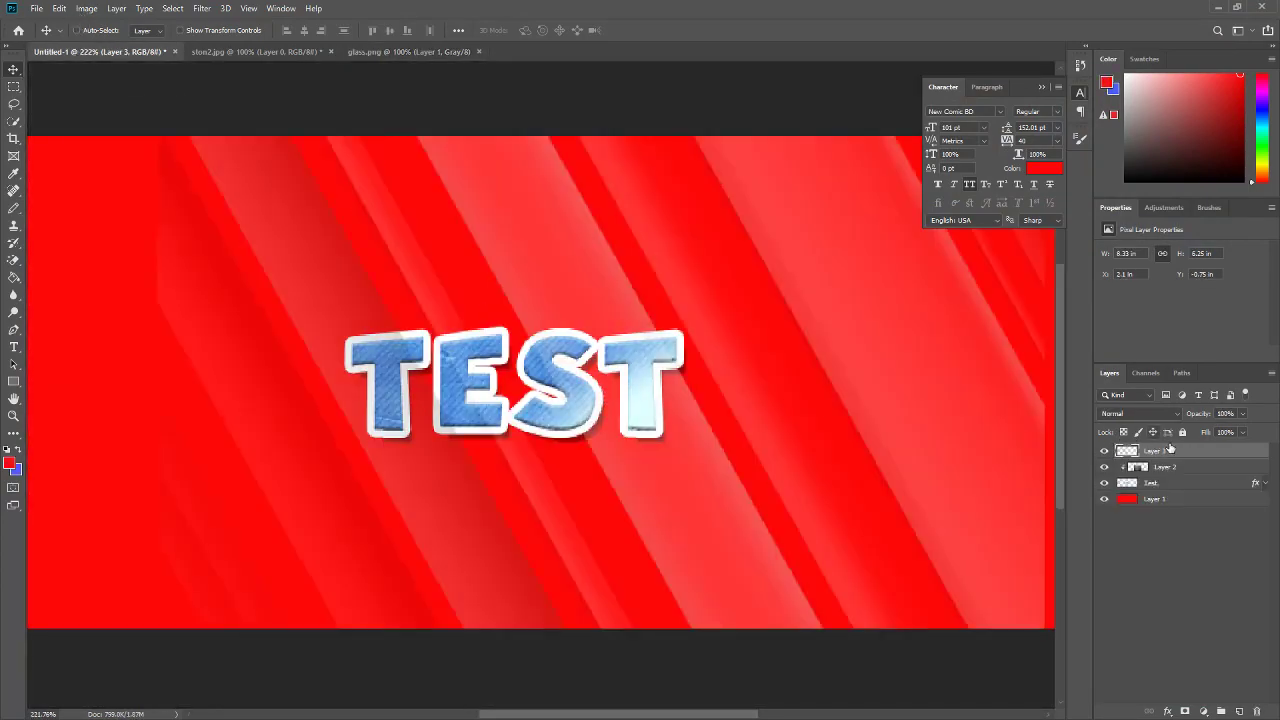
- Clip the glass texture layer to the Test lettering and position it at about X 1.79 in, Y -0.56 in
{"action": "right_click", "coordinate": [1180, 450]}
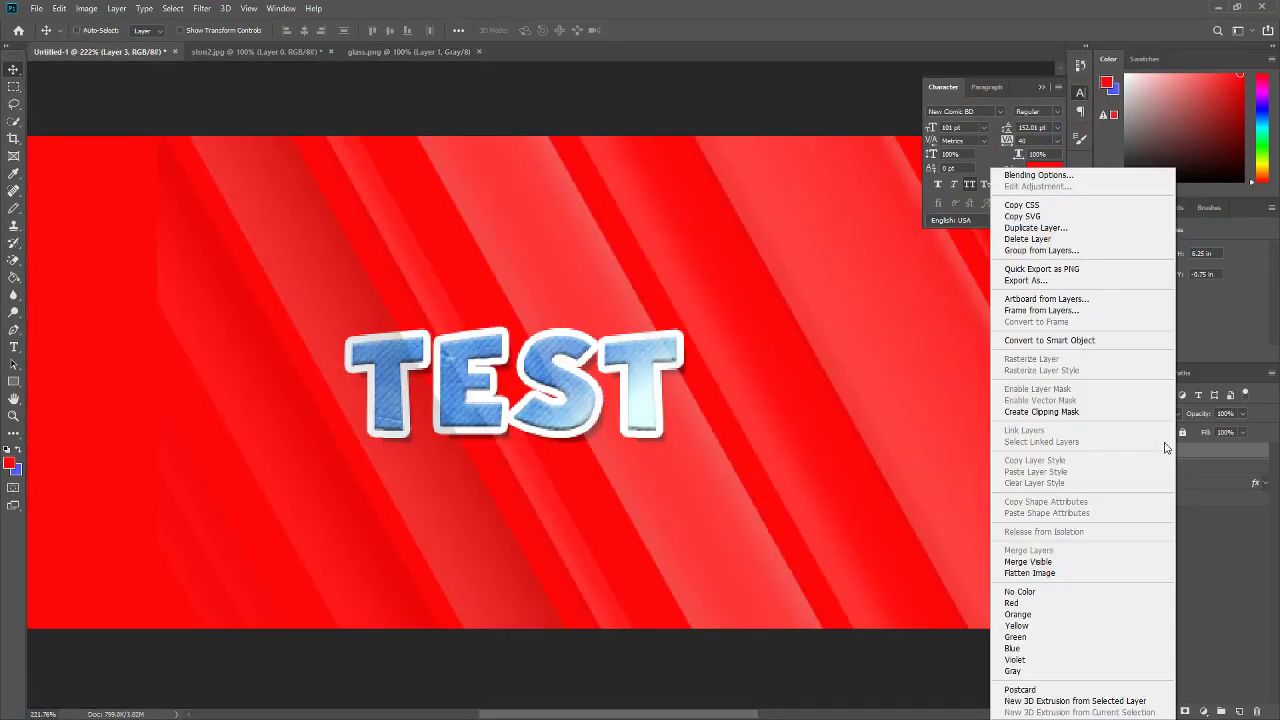
{"action": "left_click", "coordinate": [1079, 412]}
{"action": "left_click_drag", "start_coordinate": [677, 423], "coordinate": [585, 437]}
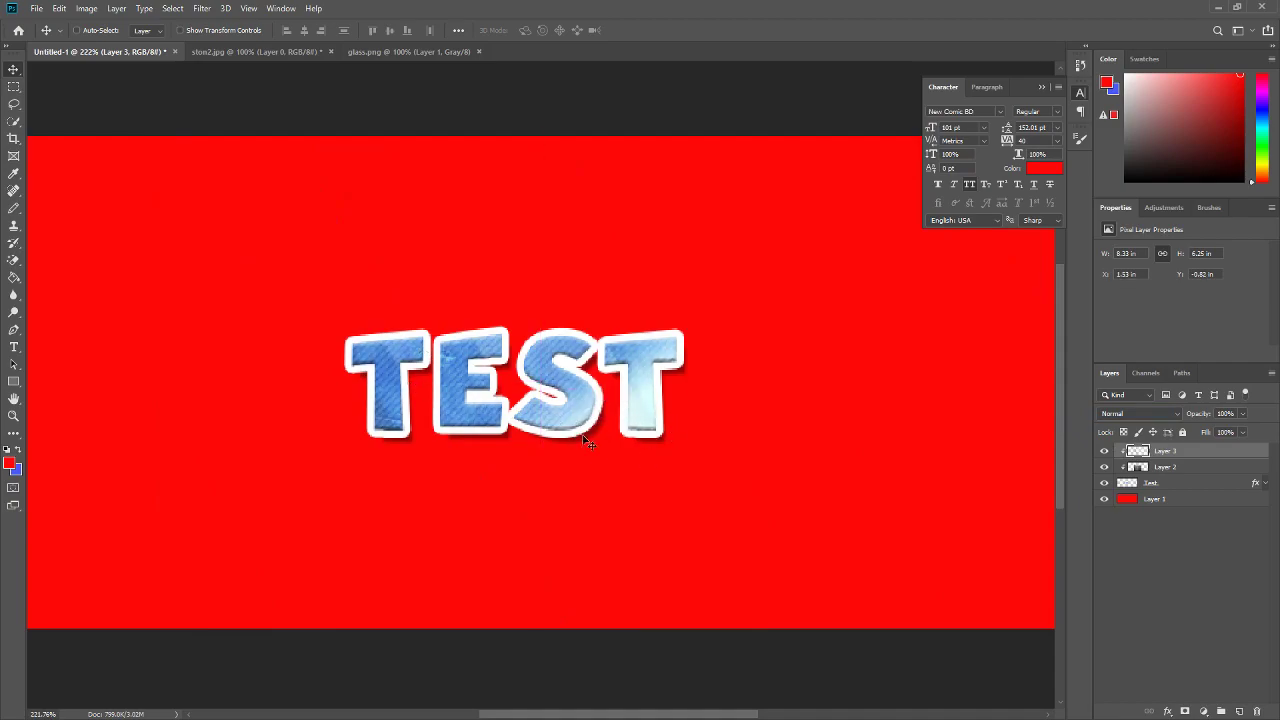
{"action": "scroll", "coordinate": [451, 491], "scroll_direction": "down", "scroll_amount": 2}
{"action": "scroll", "coordinate": [509, 463], "scroll_direction": "up", "scroll_amount": 3}
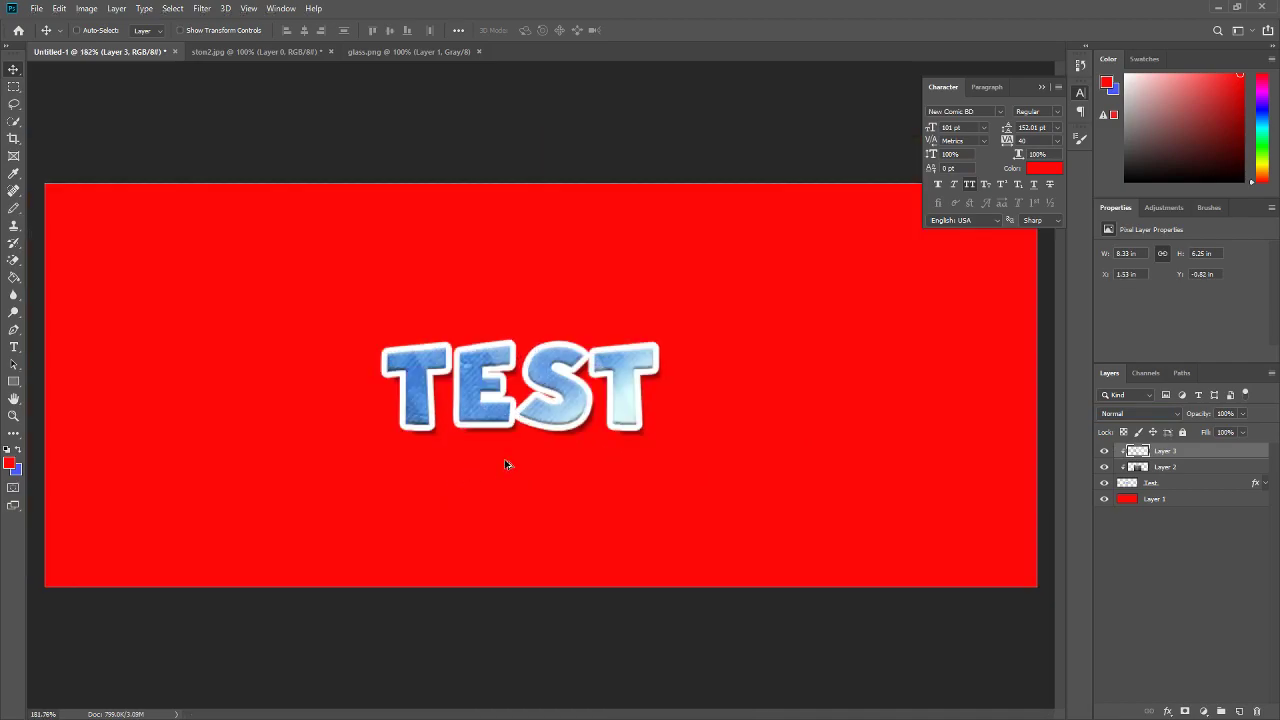
{"action": "left_click_drag", "start_coordinate": [428, 318], "coordinate": [475, 328]}
{"action": "scroll", "coordinate": [533, 421], "scroll_direction": "down", "scroll_amount": 2}
{"action": "scroll", "coordinate": [500, 423], "scroll_direction": "up", "scroll_amount": 3}
{"action": "mouse_move", "coordinate": [495, 418]}
{"action": "left_mouse_down"}
{"action": "mouse_move", "coordinate": [477, 366]}
{"action": "mouse_move", "coordinate": [473, 427]}
{"action": "left_mouse_up"}
{"action": "scroll", "coordinate": [473, 427], "scroll_direction": "down", "scroll_amount": 2}
{"action": "scroll", "coordinate": [443, 486], "scroll_direction": "up", "scroll_amount": 1}
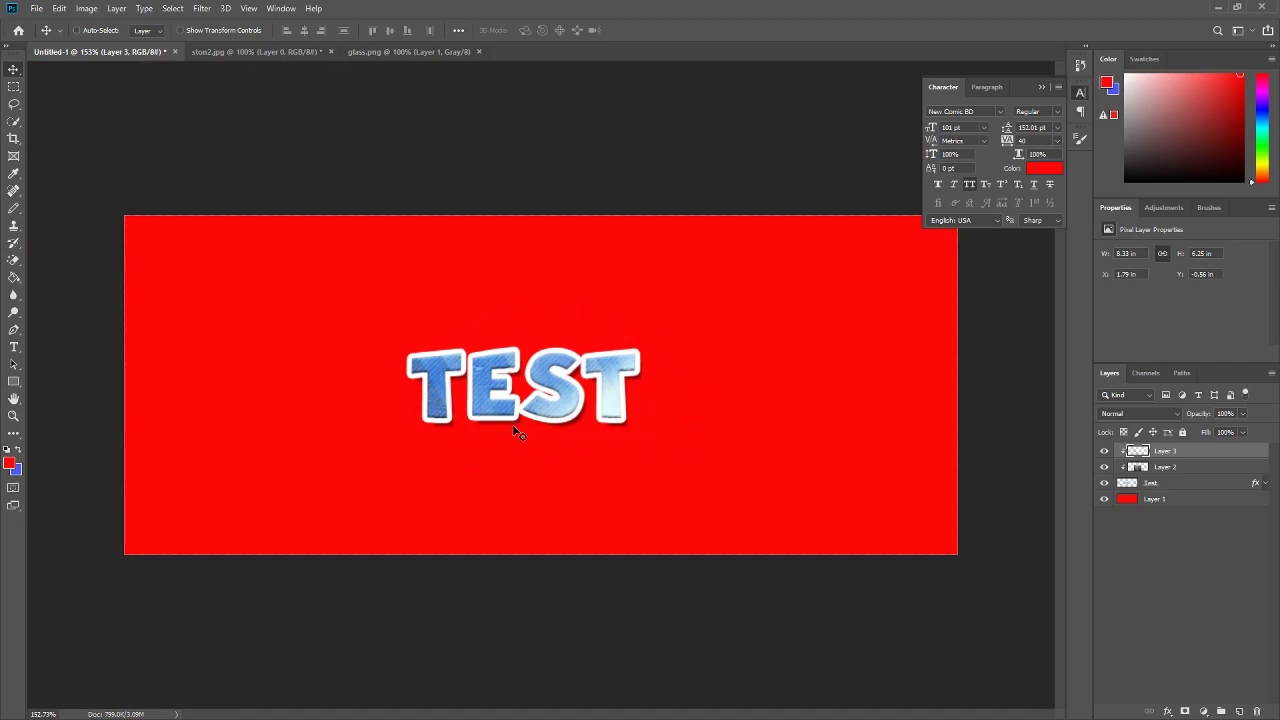
- Close the ston2.jpg document without saving it and close glass.png
{"action": "left_click", "coordinate": [278, 49]}
{"action": "left_click", "coordinate": [333, 50]}
{"action": "left_click", "coordinate": [656, 271]}
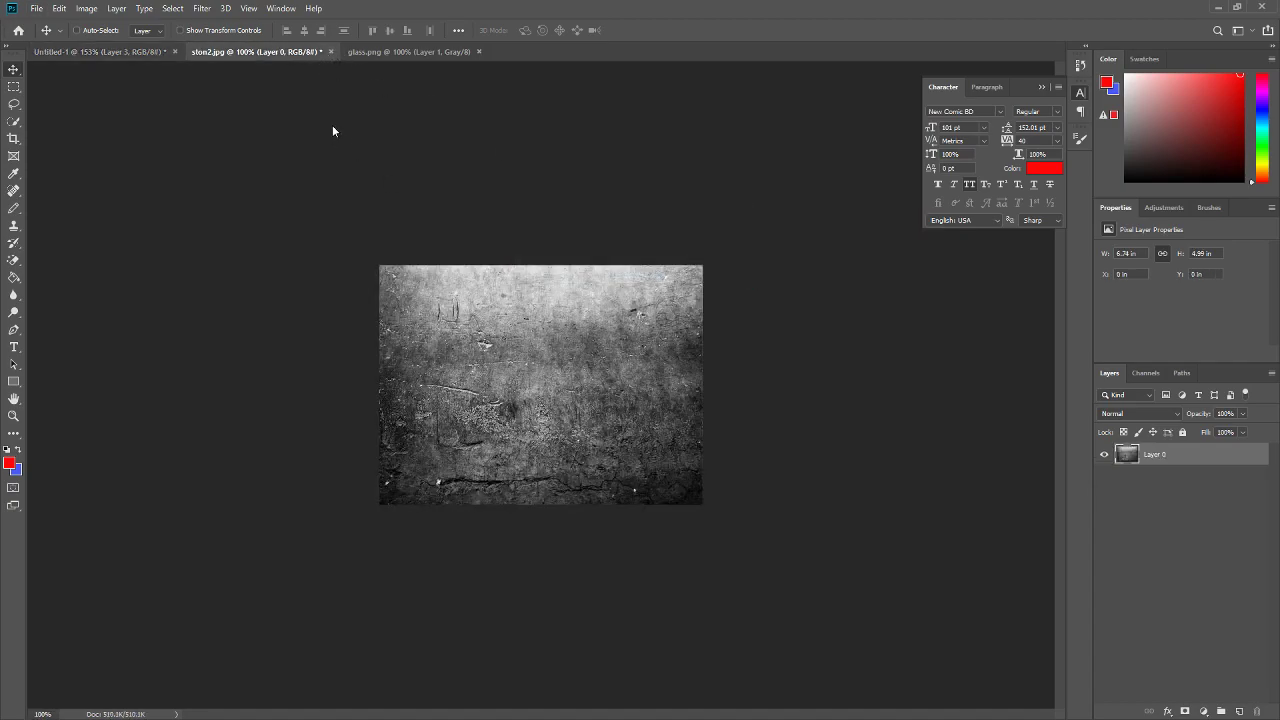
{"action": "left_click", "coordinate": [310, 55]}
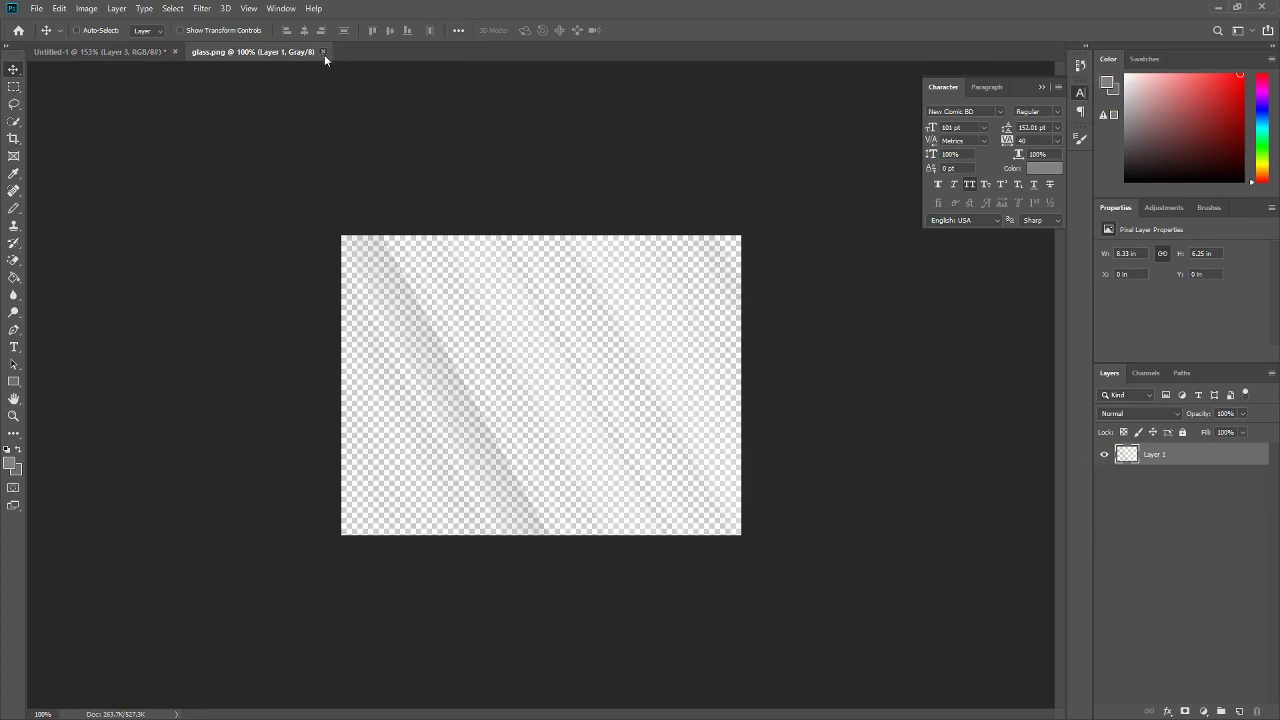
{"action": "left_click", "coordinate": [322, 51]}
- Open the New Banner 2018 PSD from the Twitter Banner folder inside Templates
{"action": "left_click", "coordinate": [36, 8]}
{"action": "left_click", "coordinate": [60, 46]}
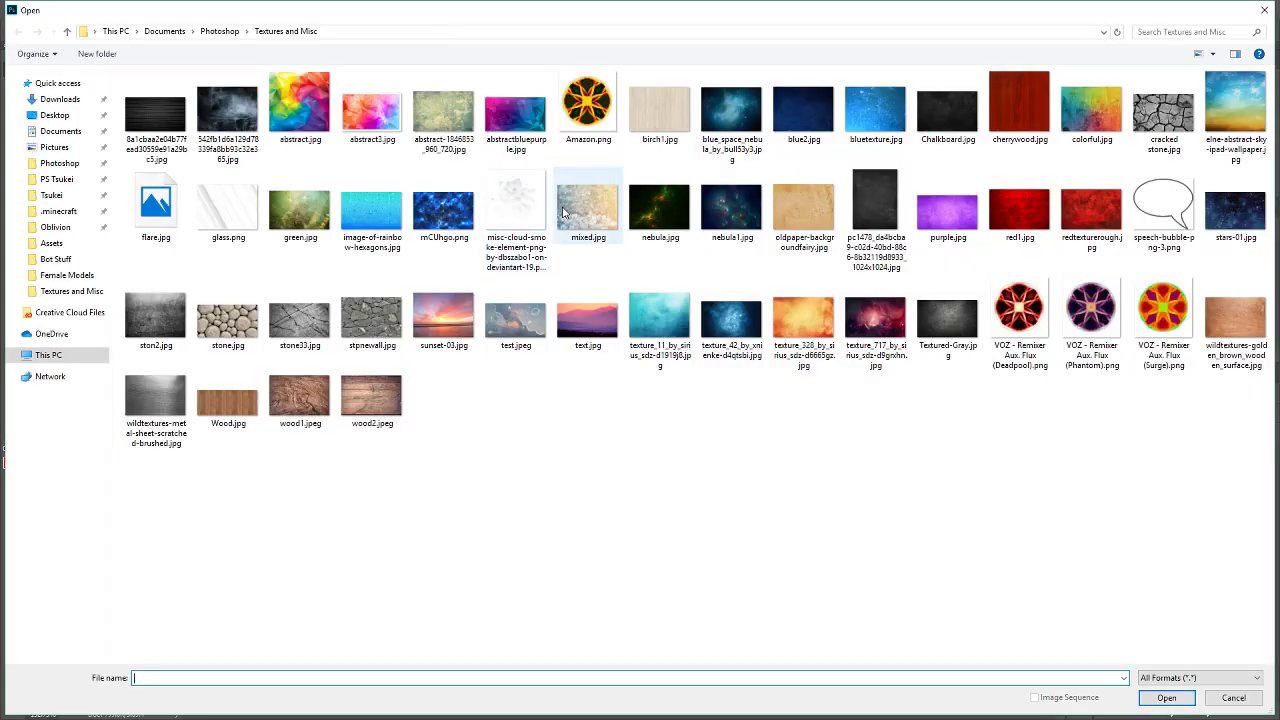
{"action": "left_click", "coordinate": [75, 180]}
{"action": "left_click", "coordinate": [272, 31]}
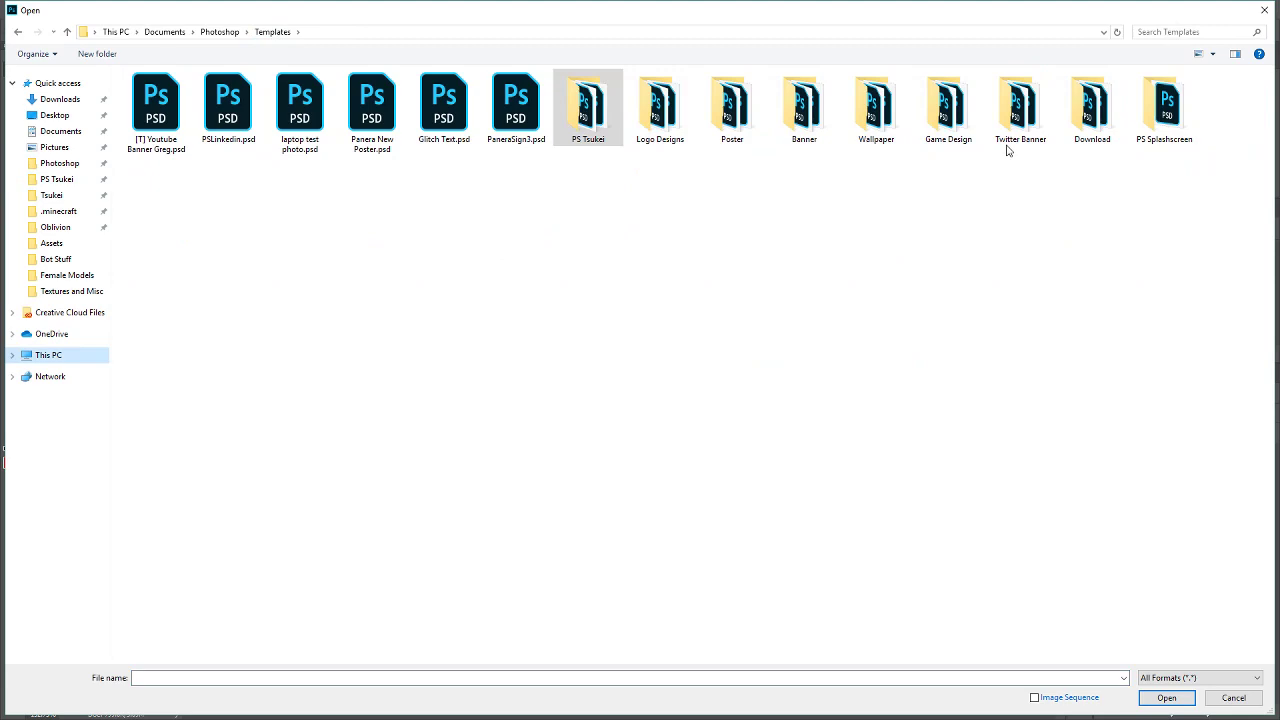
{"action": "double_click", "coordinate": [1018, 115]}
{"action": "left_click", "coordinate": [156, 116]}
{"action": "double_click", "coordinate": [156, 116]}
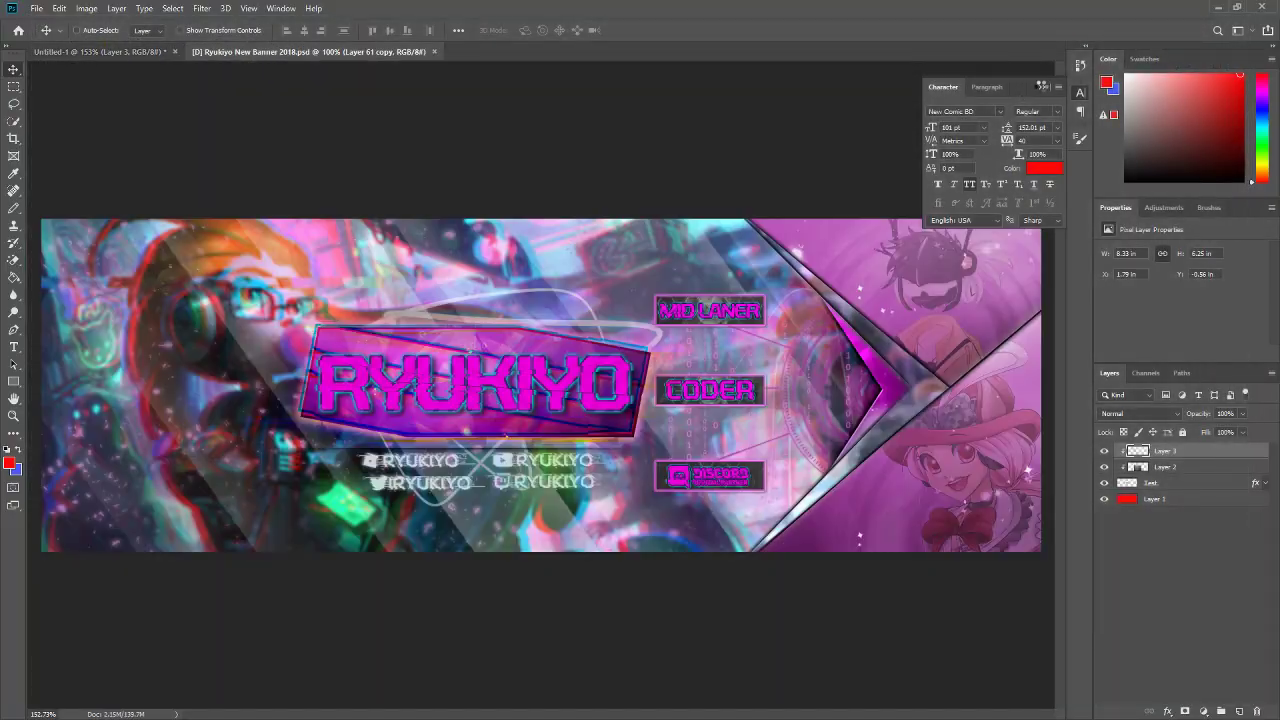
- Collapse the floating Character panel, then hide and collapse the banner's Main group
{"action": "left_click", "coordinate": [1044, 88]}
{"action": "scroll", "coordinate": [428, 383], "scroll_direction": "up", "scroll_amount": 5}
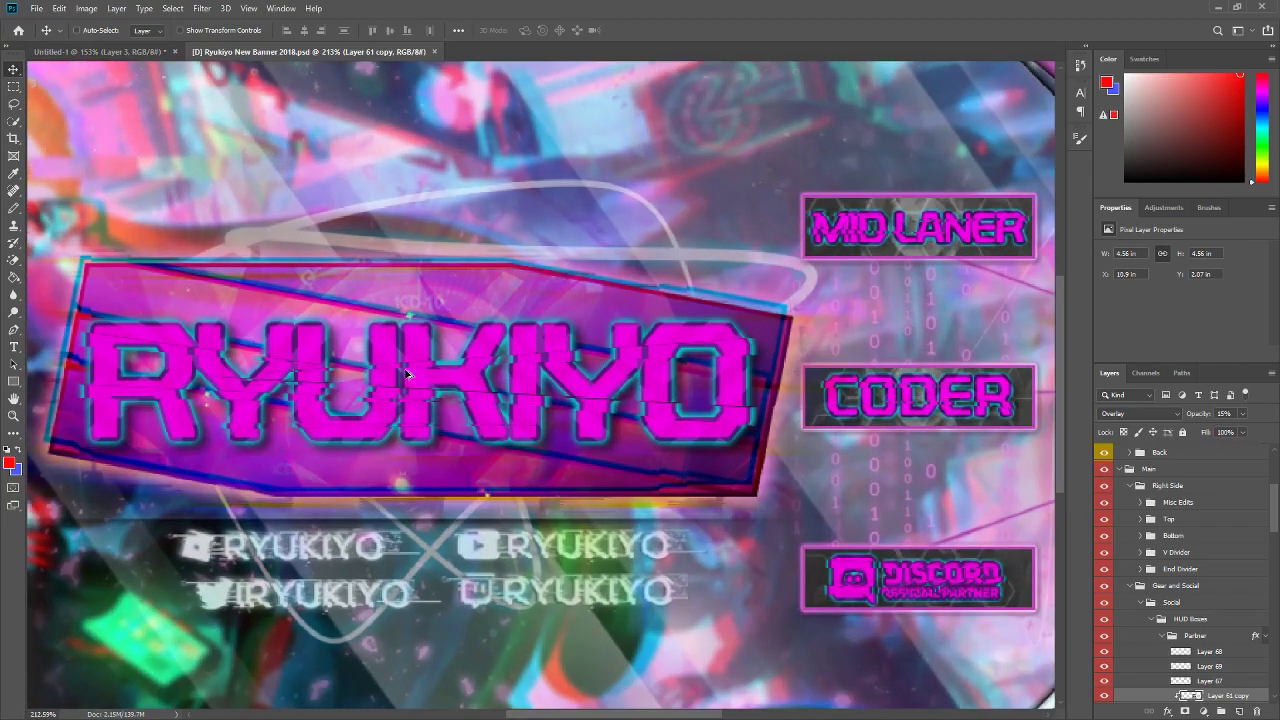
{"action": "scroll", "coordinate": [428, 383], "scroll_direction": "down", "scroll_amount": 3}
{"action": "scroll", "coordinate": [1162, 502], "scroll_direction": "up", "scroll_amount": 1}
{"action": "left_click", "coordinate": [1103, 486]}
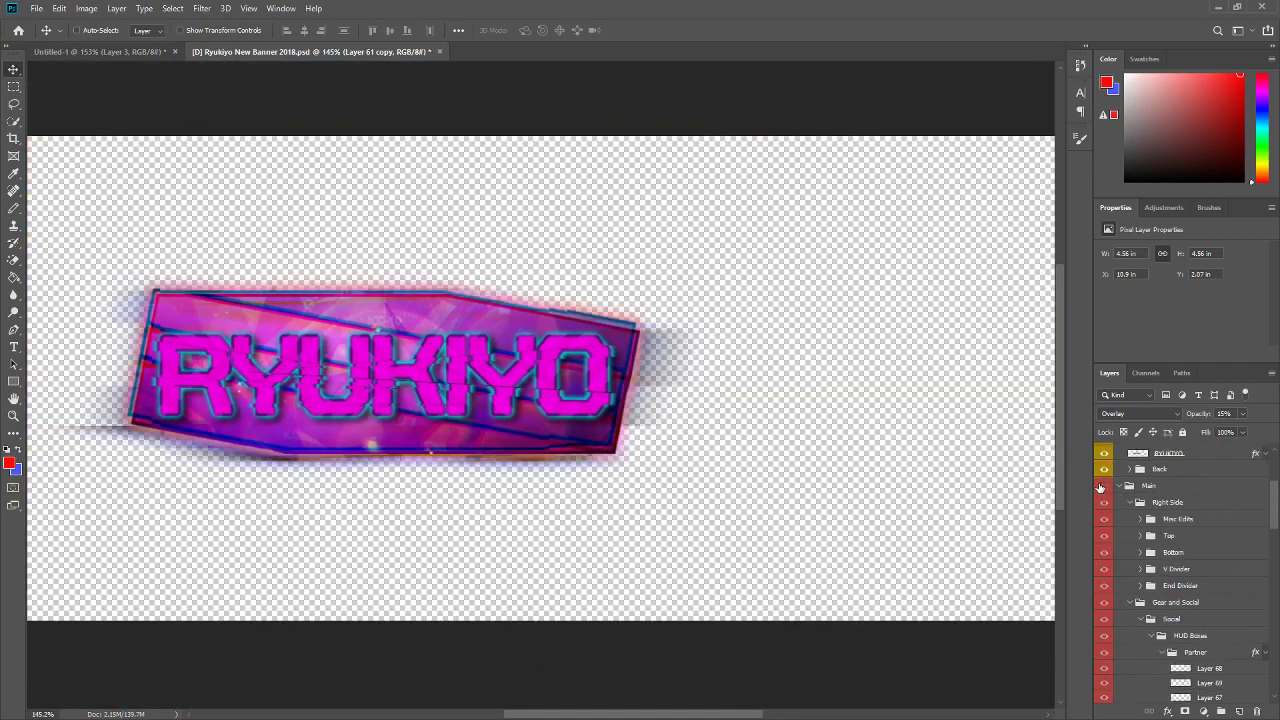
{"action": "scroll", "coordinate": [868, 500], "scroll_direction": "down", "scroll_amount": 2}
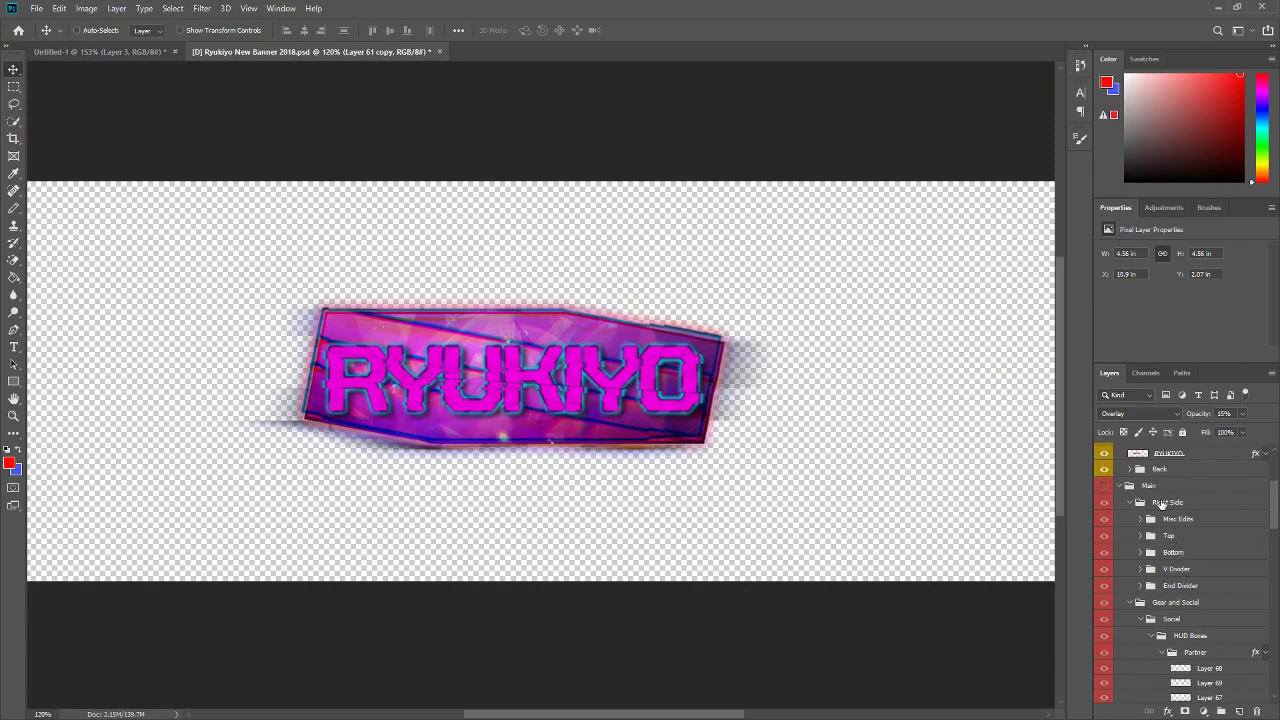
{"action": "left_click", "coordinate": [1119, 486]}
- Check the Cuts and Name groups by switching them off and on, and hide the Back group
{"action": "left_click", "coordinate": [1107, 498]}
{"action": "left_click", "coordinate": [1107, 498]}
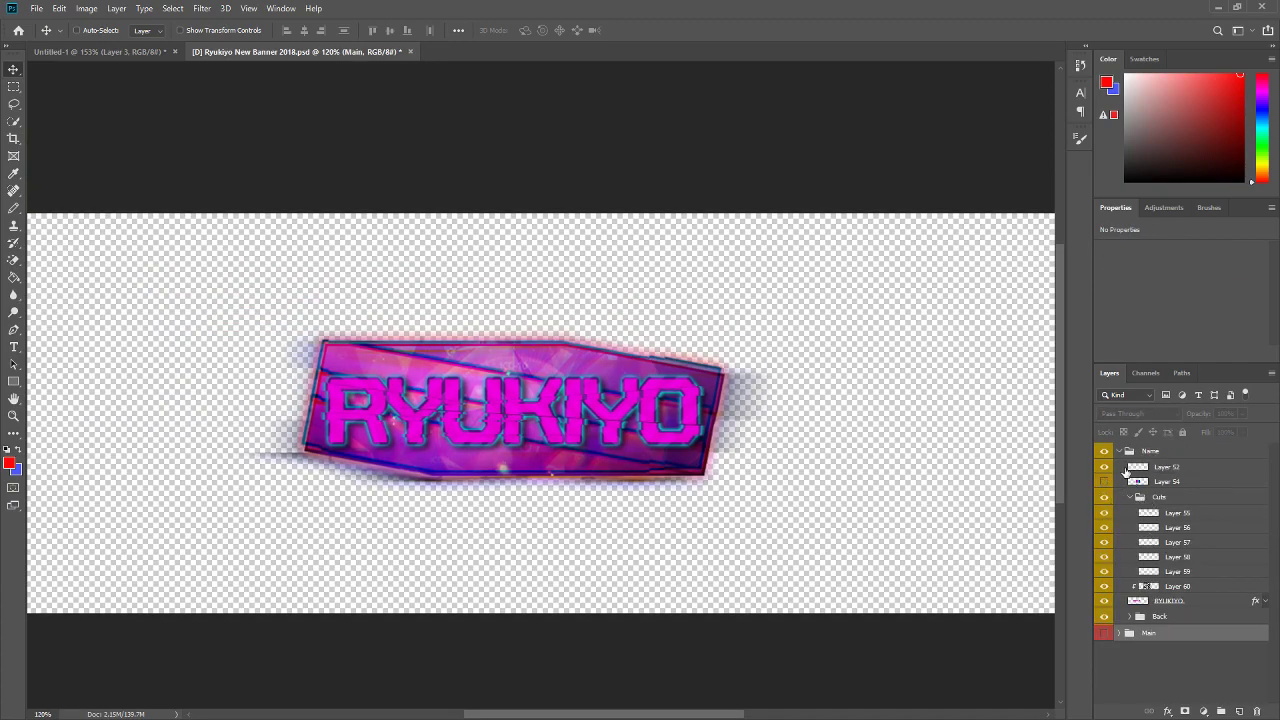
{"action": "left_click", "coordinate": [1103, 454]}
{"action": "left_click", "coordinate": [1103, 454]}
{"action": "left_click", "coordinate": [1105, 618]}
- Examine the magenta lettering's edges, cuts and overlay pattern at several zoom levels
{"action": "scroll", "coordinate": [566, 457], "scroll_direction": "up", "scroll_amount": 3}
{"action": "scroll", "coordinate": [526, 408], "scroll_direction": "down", "scroll_amount": 1}
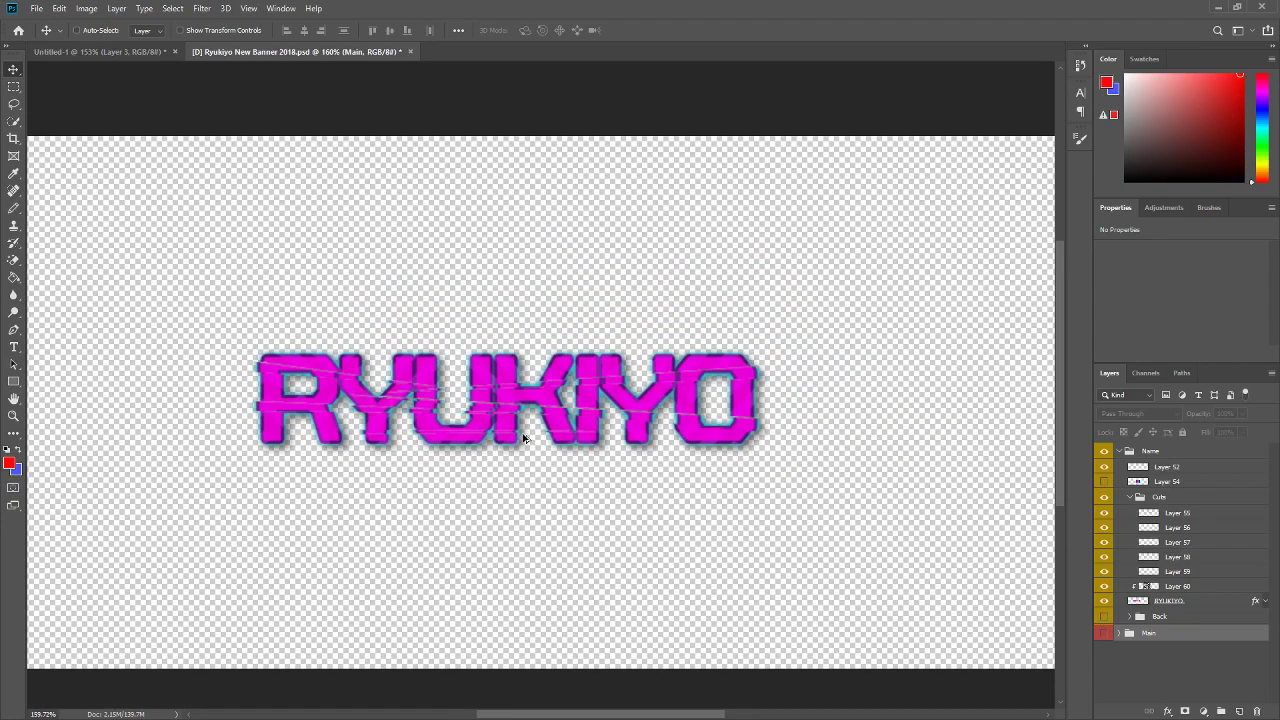
{"action": "scroll", "coordinate": [385, 412], "scroll_direction": "up", "scroll_amount": 1}
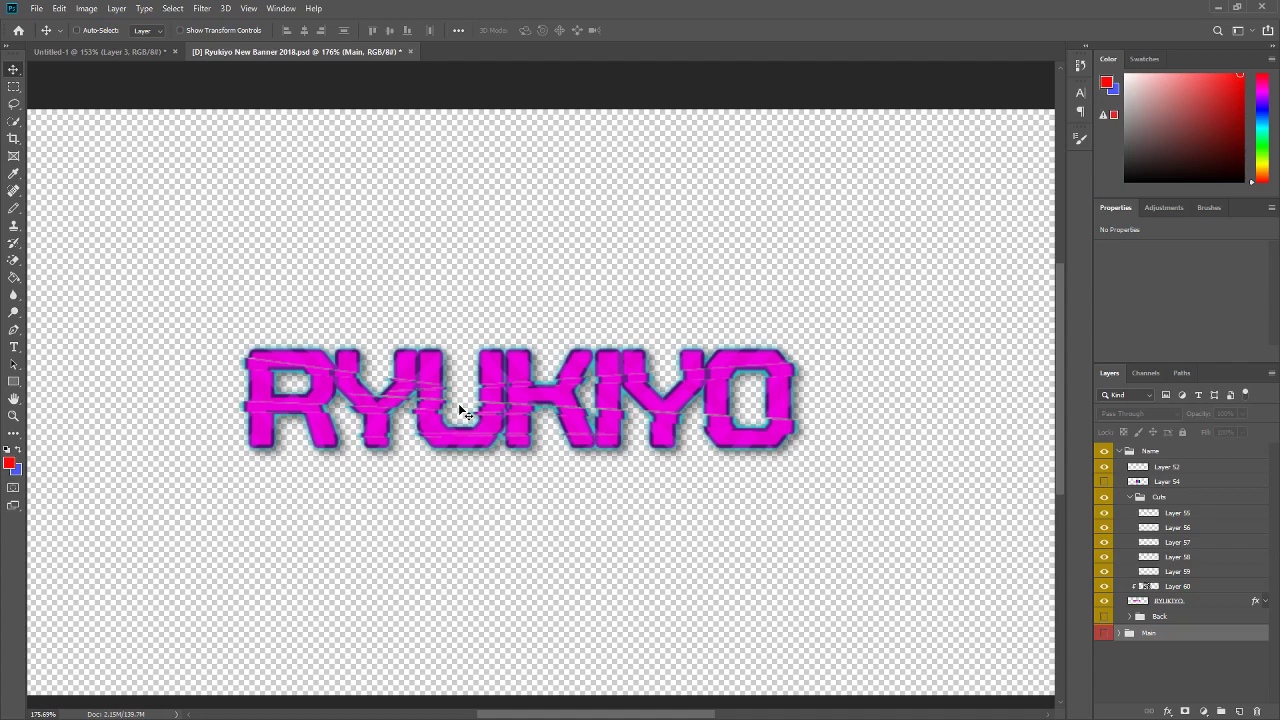
{"action": "scroll", "coordinate": [283, 405], "scroll_direction": "up", "scroll_amount": 4}
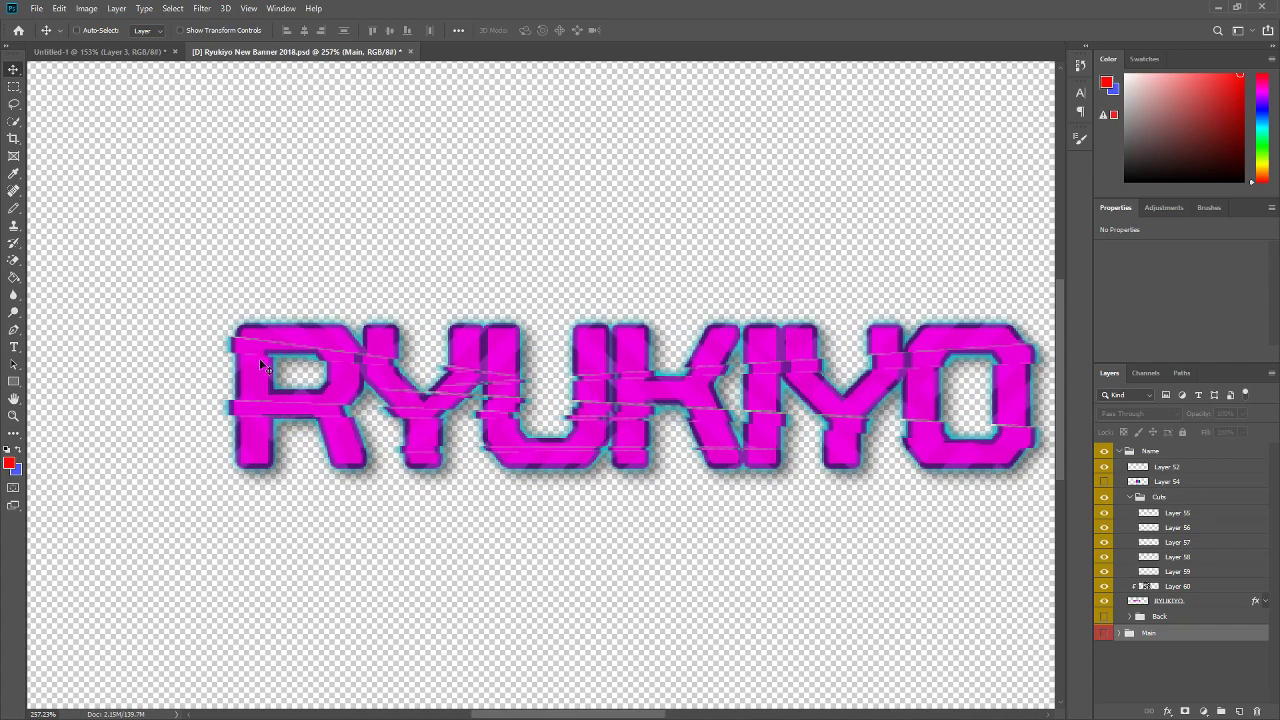
{"action": "scroll", "coordinate": [710, 425], "scroll_direction": "down", "scroll_amount": 3}
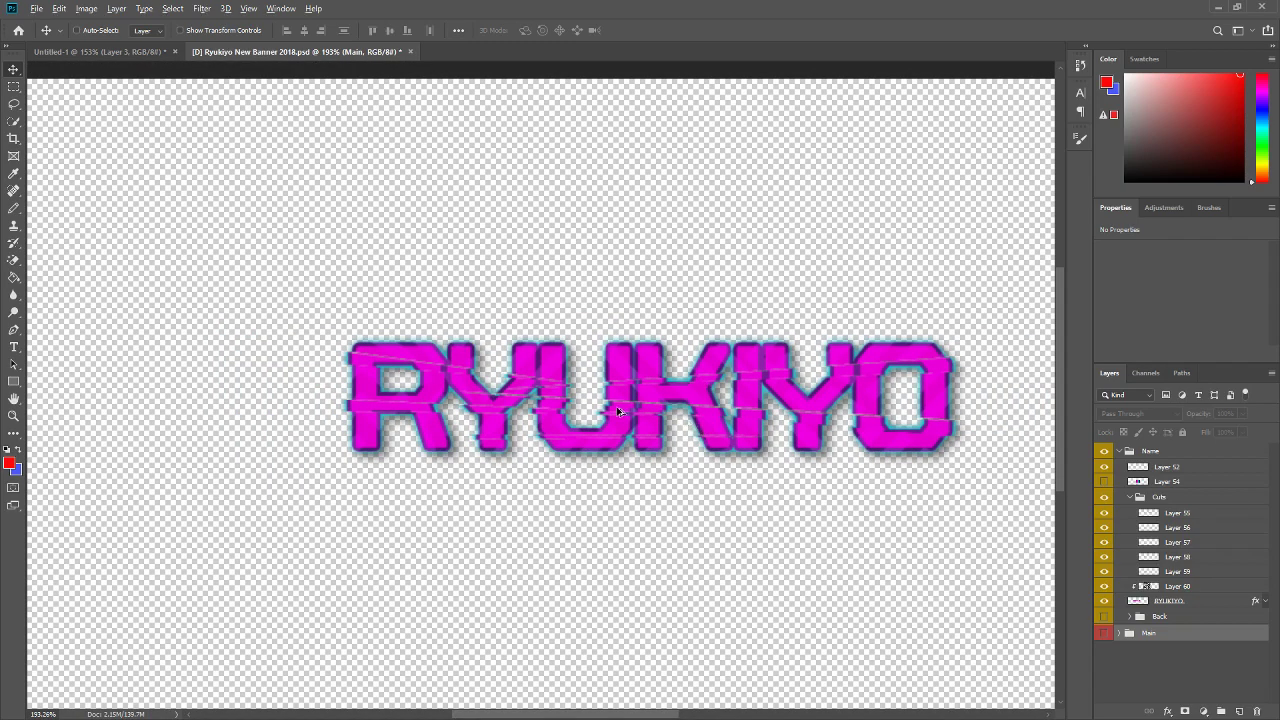
{"action": "scroll", "coordinate": [620, 410], "scroll_direction": "up", "scroll_amount": 1}
{"action": "scroll", "coordinate": [766, 403], "scroll_direction": "down", "scroll_amount": 2}
{"action": "scroll", "coordinate": [754, 438], "scroll_direction": "up", "scroll_amount": 2}
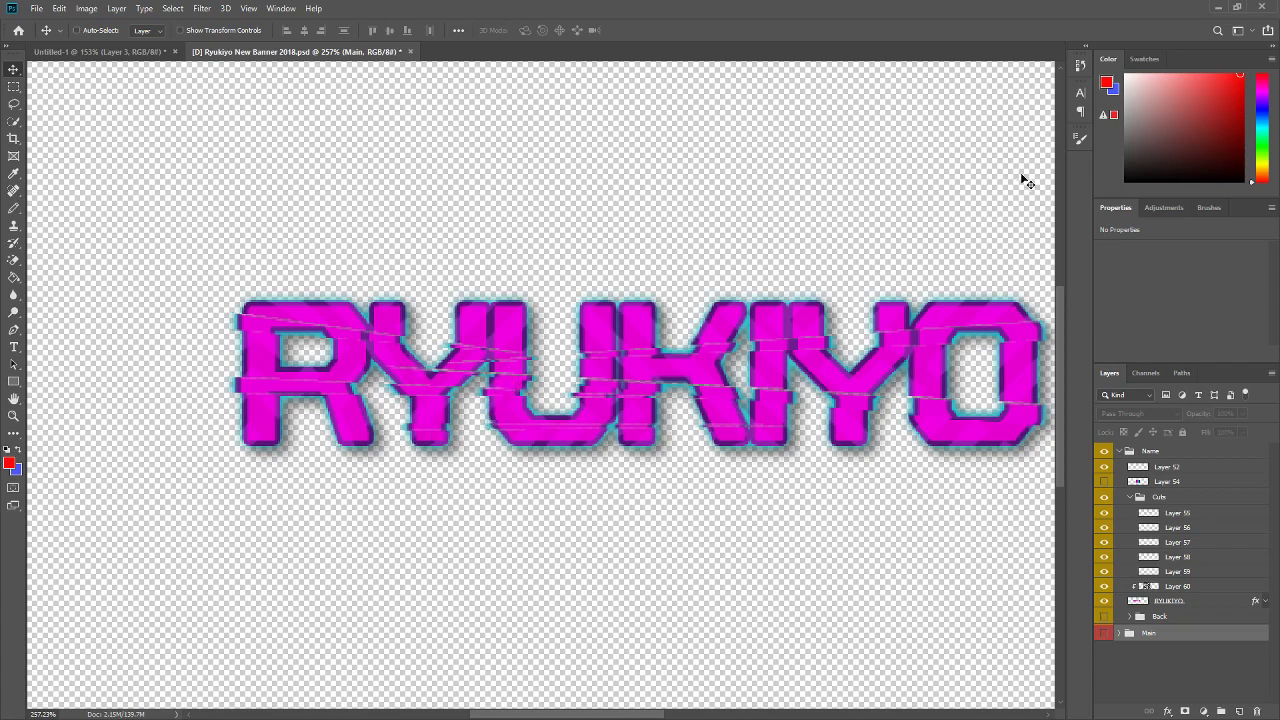
{"action": "scroll", "coordinate": [652, 463], "scroll_direction": "down", "scroll_amount": 5}
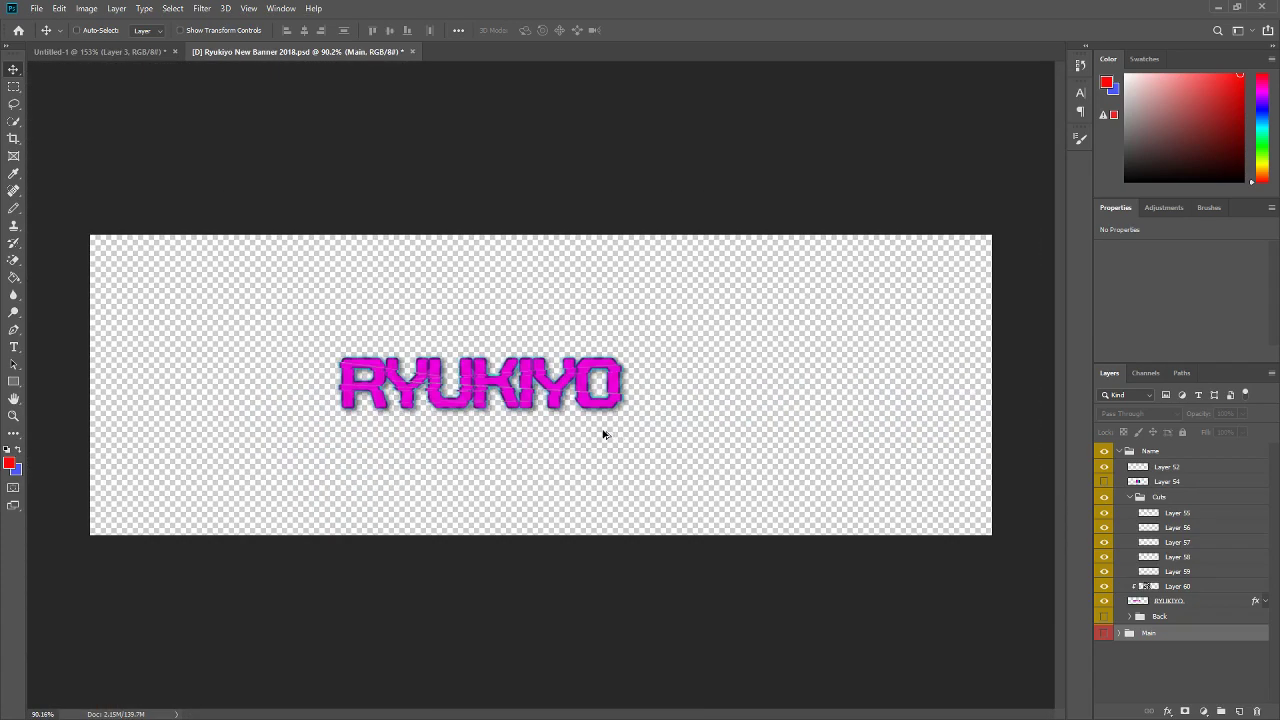
{"action": "scroll", "coordinate": [551, 408], "scroll_direction": "up", "scroll_amount": 5}
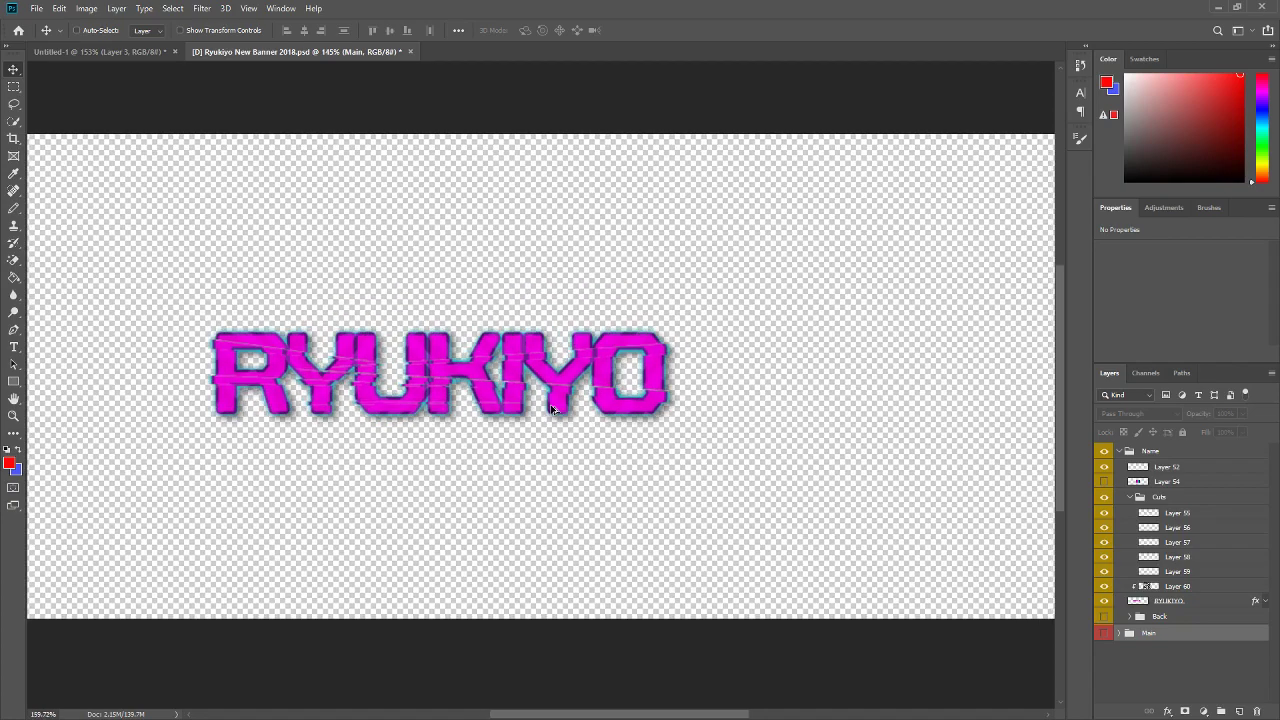
{"action": "scroll", "coordinate": [527, 399], "scroll_direction": "up", "scroll_amount": 4}
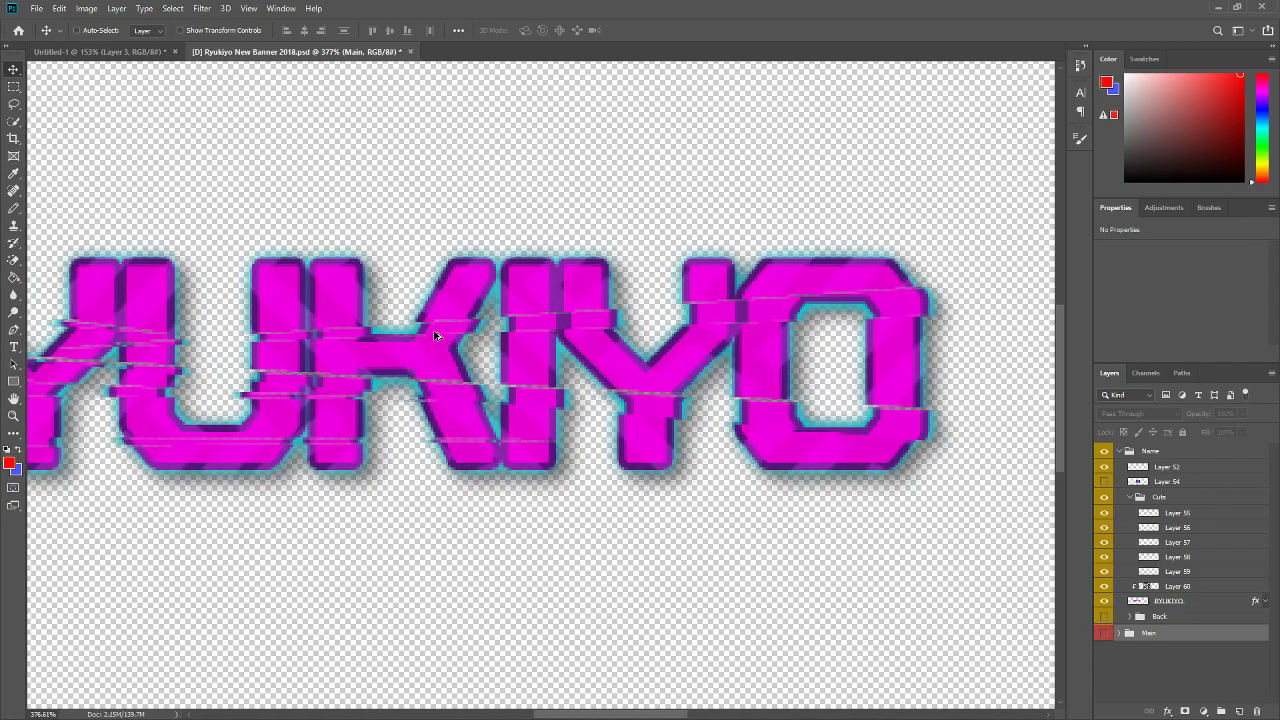
{"action": "scroll", "coordinate": [335, 362], "scroll_direction": "down", "scroll_amount": 2}
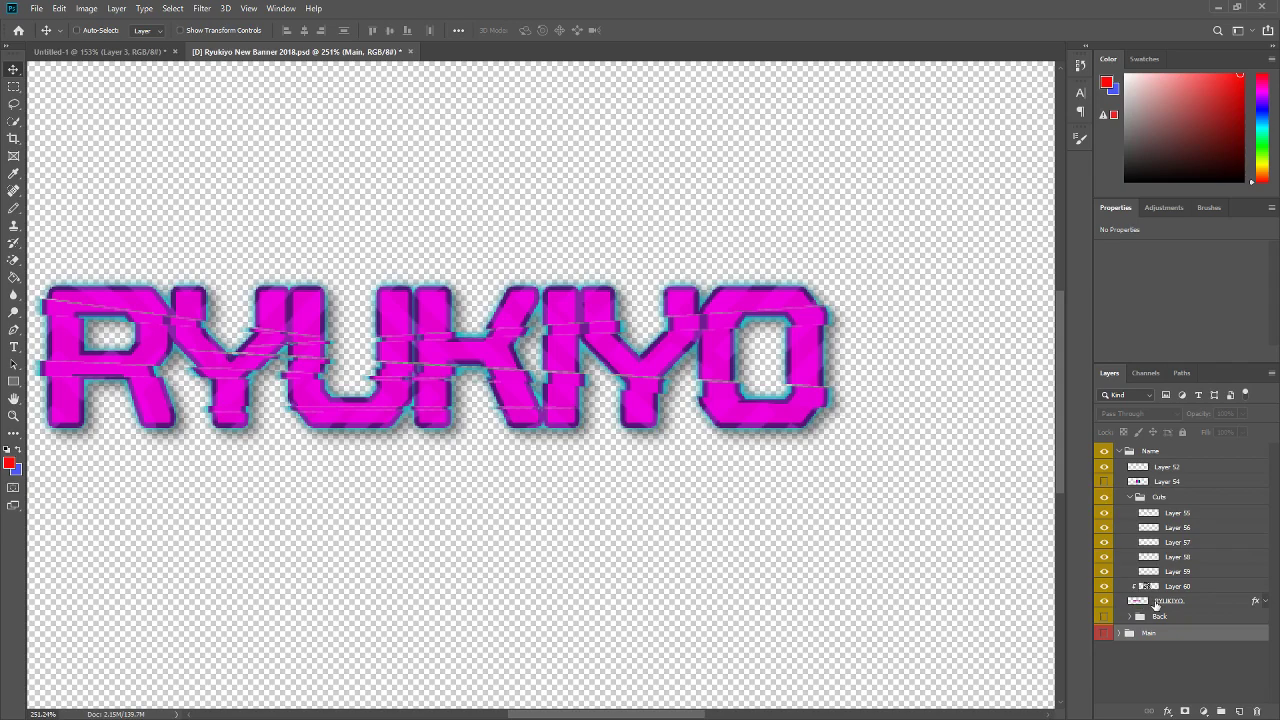
- Expand the lettering layer's effects and compare the text with its Drop Shadow hidden and shown
{"action": "left_click", "coordinate": [1266, 601]}
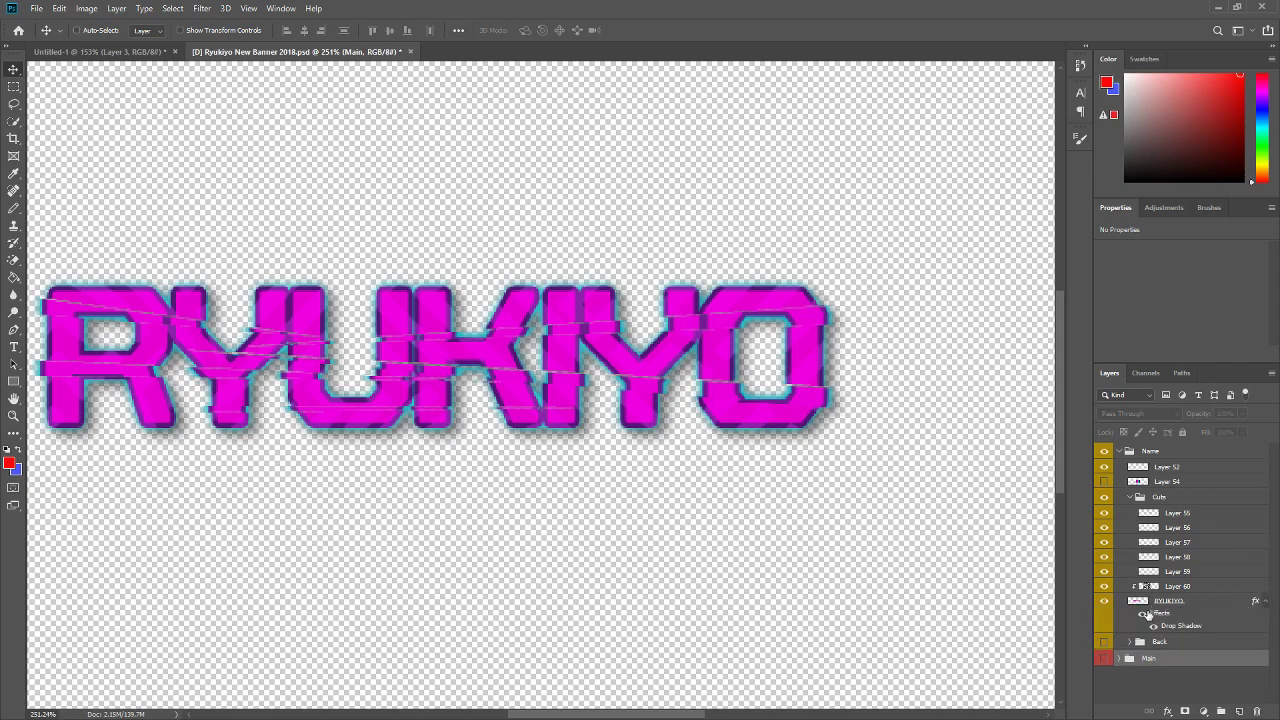
{"action": "left_click", "coordinate": [1145, 613]}
{"action": "left_click", "coordinate": [1145, 613]}
{"action": "left_click", "coordinate": [1145, 613]}
{"action": "left_click", "coordinate": [1145, 613]}
- Look through the contents of the Back group, including its Final Effect folder, and collapse the group again
{"action": "left_click", "coordinate": [1132, 642]}
{"action": "scroll", "coordinate": [1140, 632], "scroll_direction": "down", "scroll_amount": 1}
{"action": "scroll", "coordinate": [1148, 620], "scroll_direction": "up", "scroll_amount": 2}
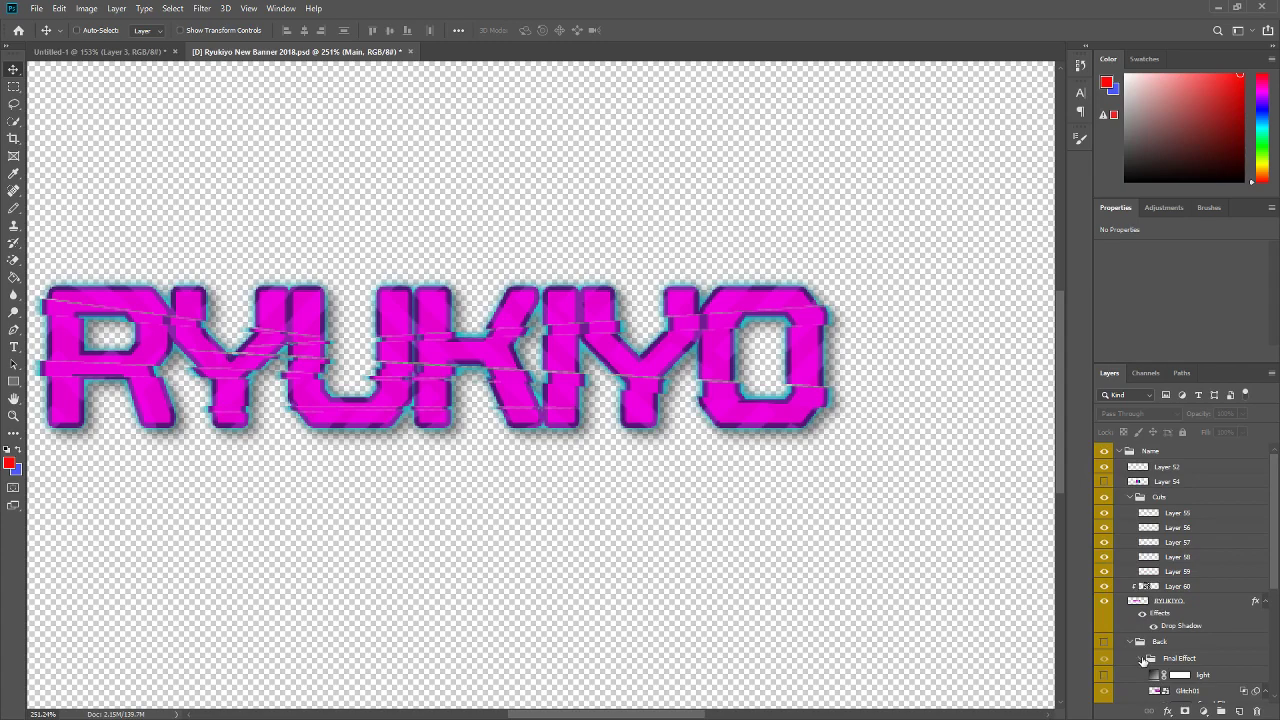
{"action": "left_click", "coordinate": [1142, 659]}
{"action": "left_click", "coordinate": [1131, 643]}
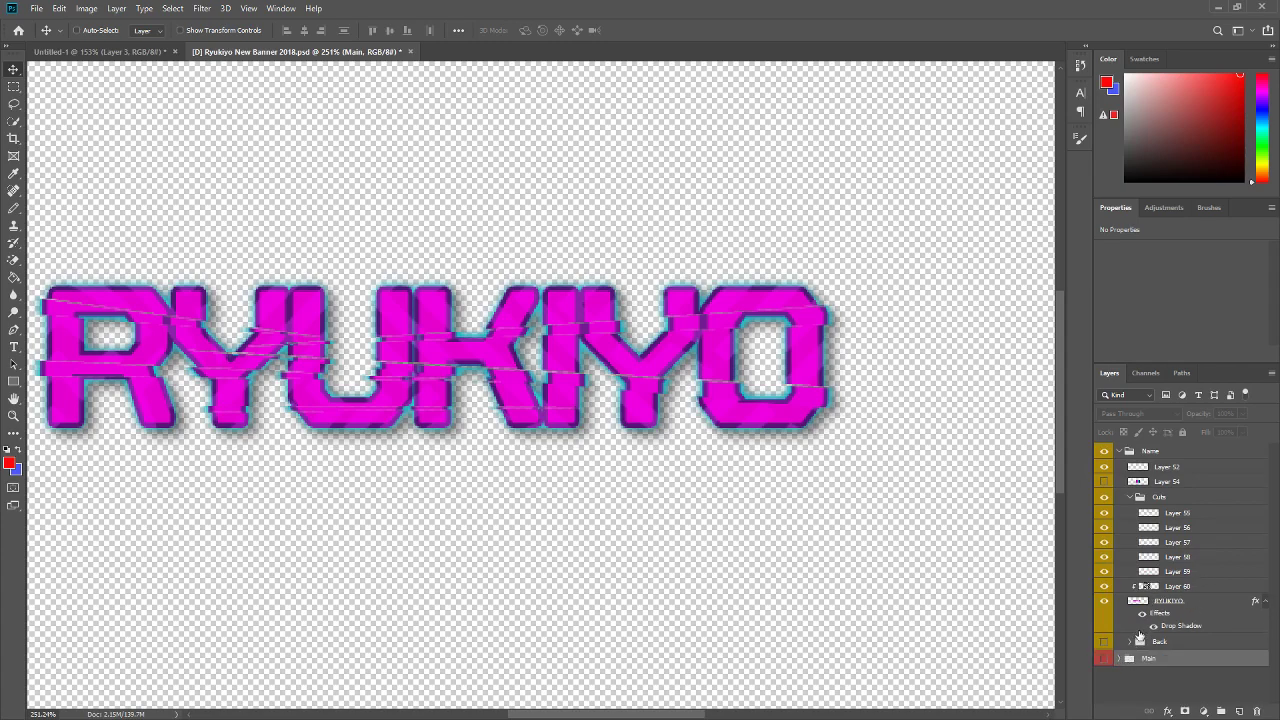
- Show the color palette on Layer 54 to study the scheme, then hide it again
{"action": "left_click", "coordinate": [1104, 481]}
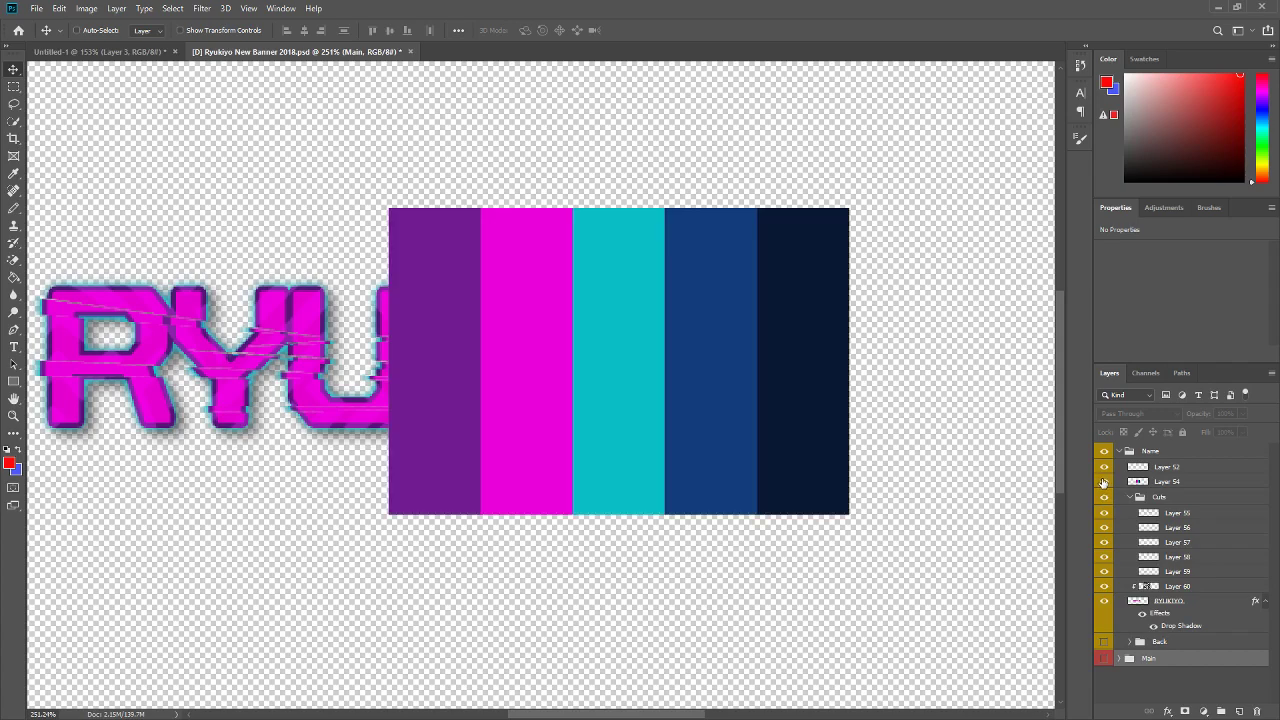
{"action": "scroll", "coordinate": [594, 366], "scroll_direction": "down", "scroll_amount": 3}
{"action": "scroll", "coordinate": [400, 334], "scroll_direction": "up", "scroll_amount": 5}
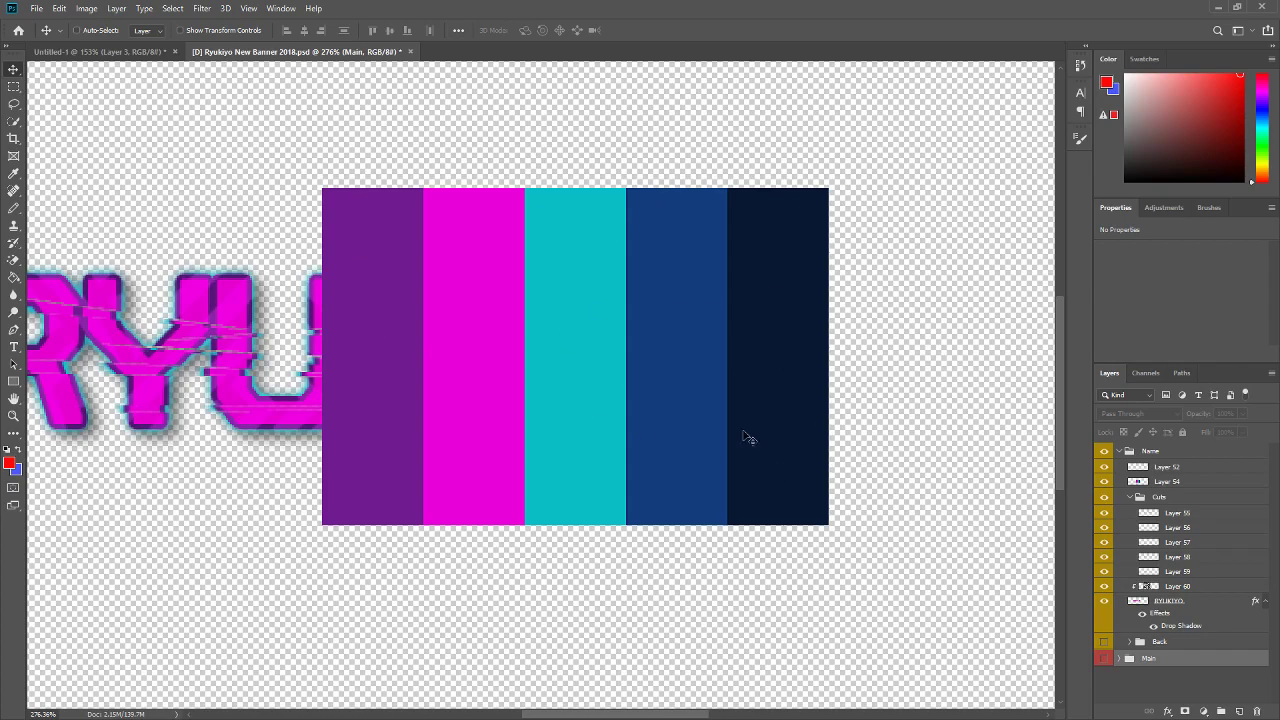
{"action": "left_click", "coordinate": [1192, 483]}
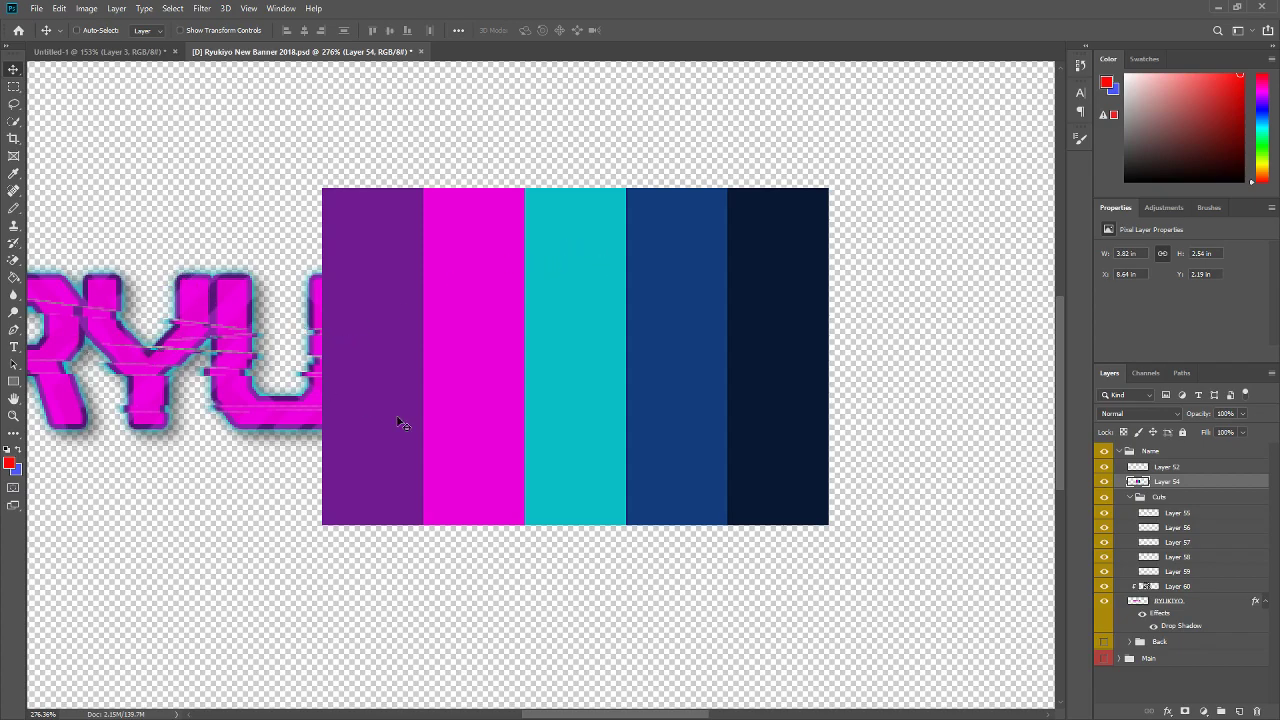
{"action": "left_click", "coordinate": [1105, 482]}
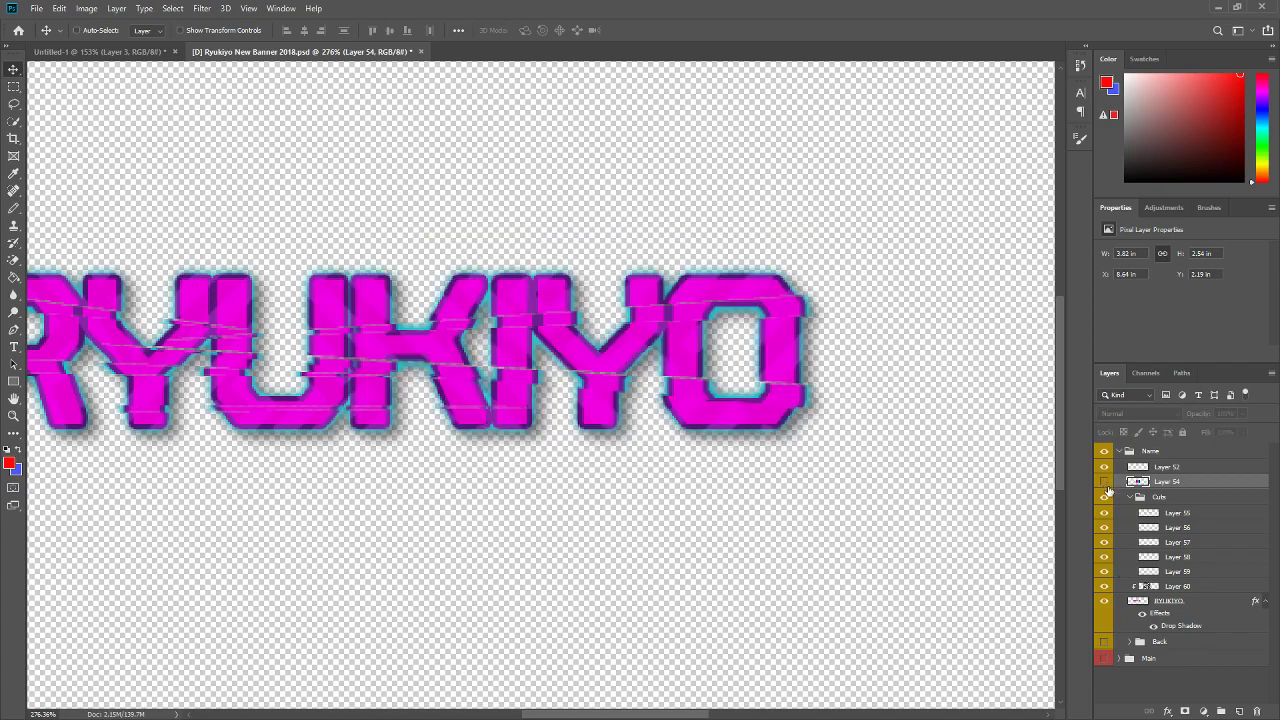
- Clear Layer 60's layer style and release it from its clipping mask, viewing the whole maze pattern
{"action": "left_click", "coordinate": [1157, 586]}
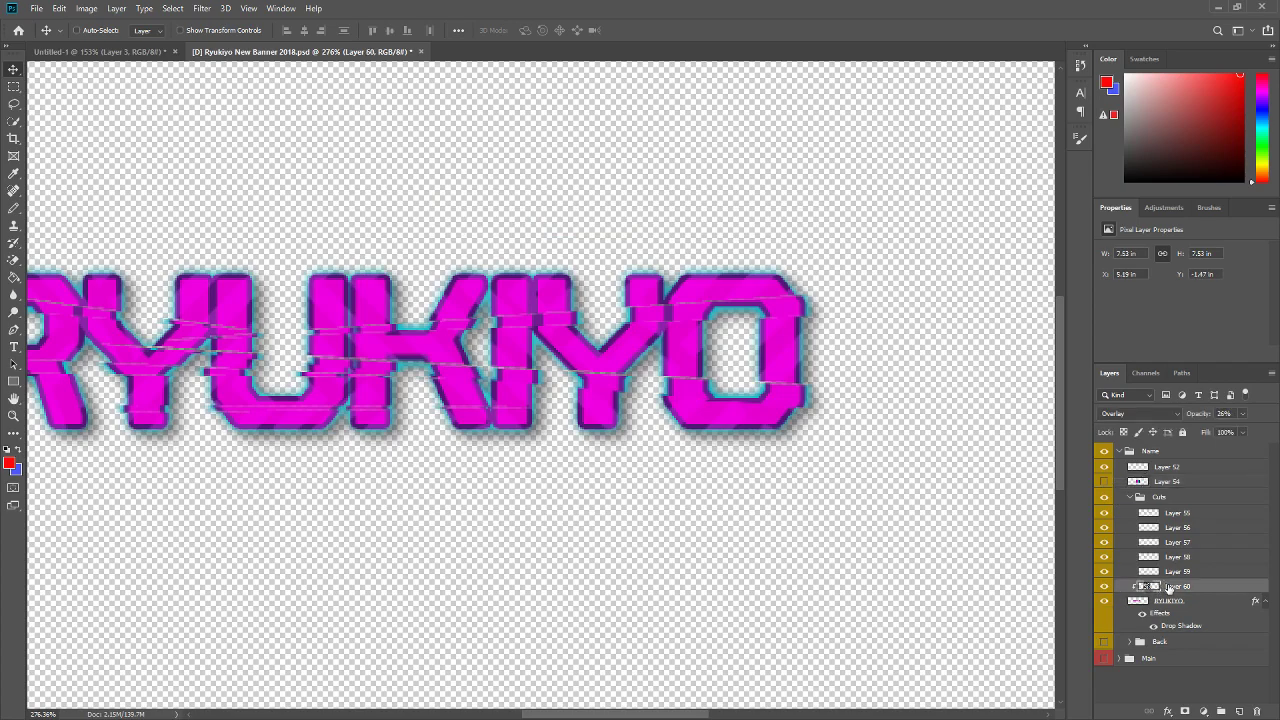
{"action": "right_click", "coordinate": [1190, 587]}
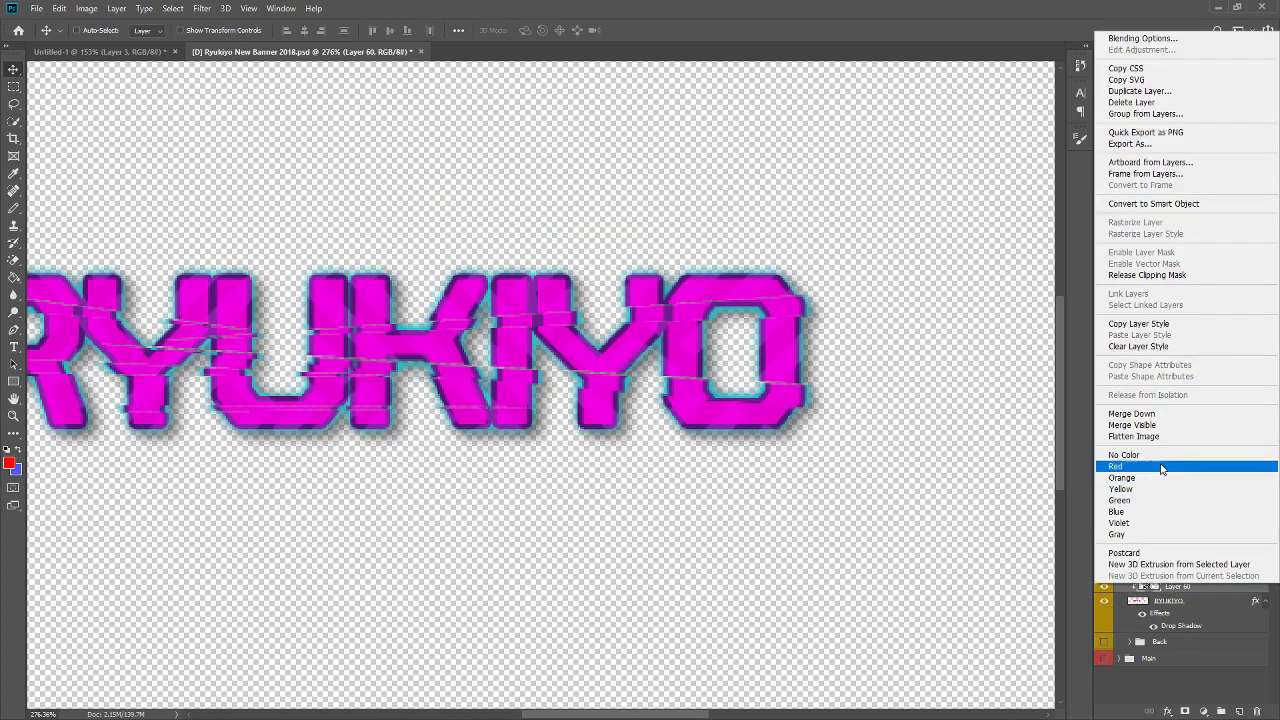
{"action": "left_click", "coordinate": [1149, 355]}
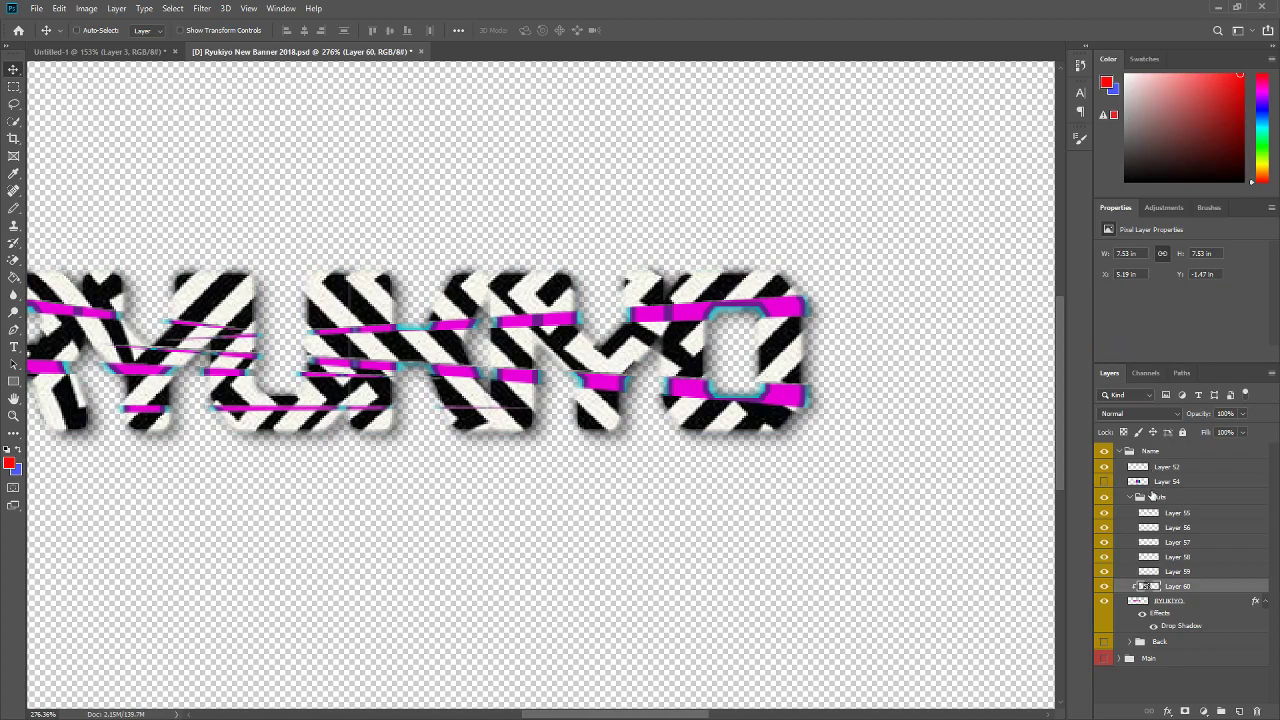
{"action": "left_click", "coordinate": [1128, 593], "text": "alt"}
{"action": "scroll", "coordinate": [491, 323], "scroll_direction": "down", "scroll_amount": 6}
{"action": "key", "text": "ctrl+0"}
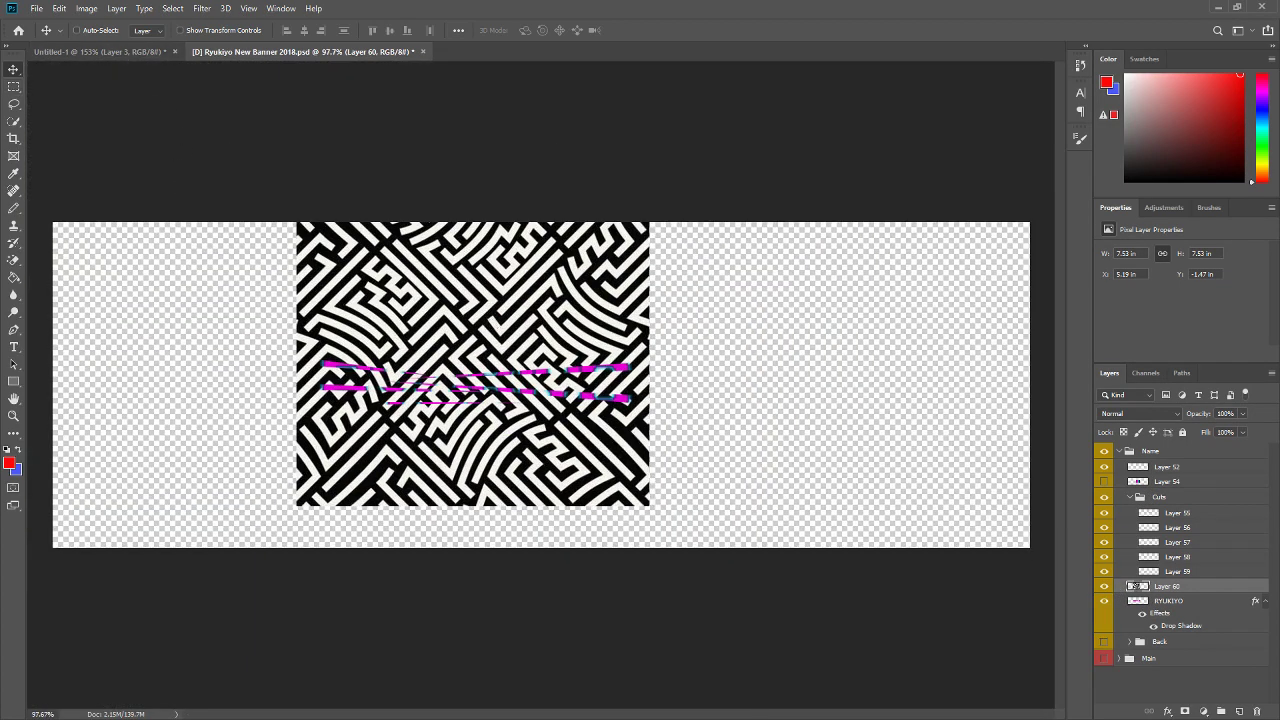
- Move Layer 60's maze pattern off the lettering and back across most of it to show what it covers
{"action": "left_click_drag", "start_coordinate": [482, 312], "coordinate": [808, 345]}
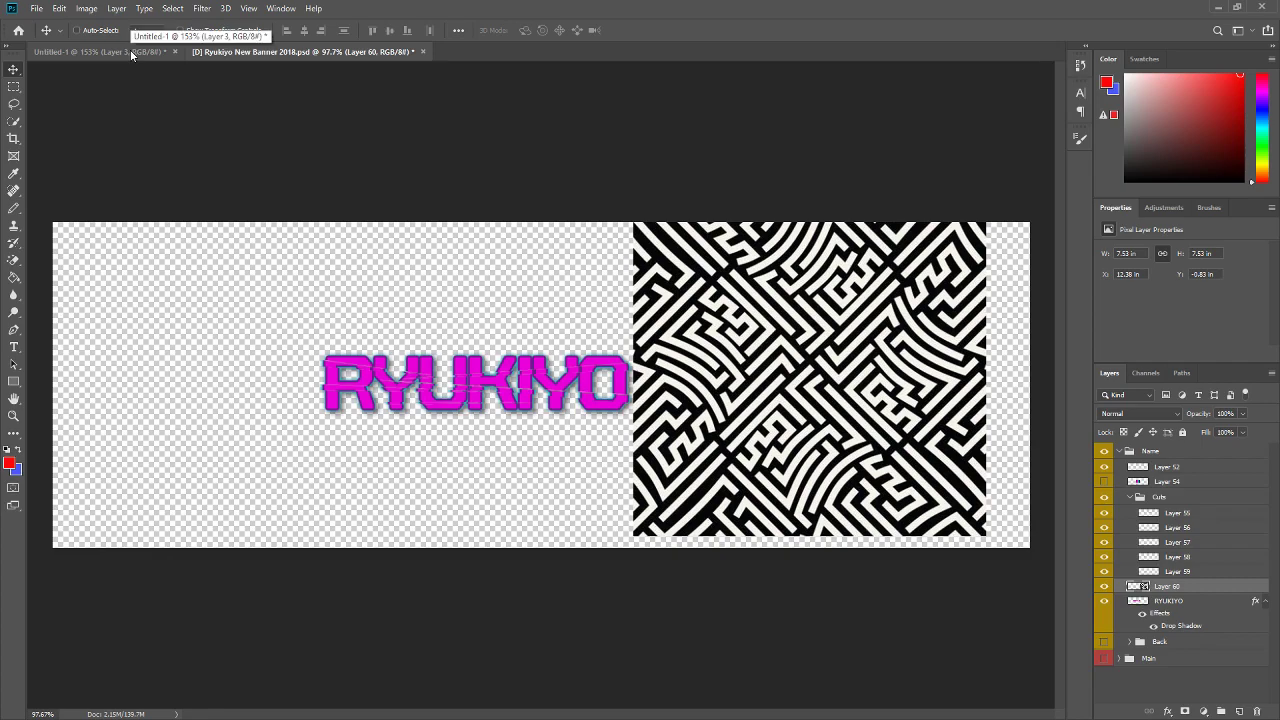
{"action": "left_click_drag", "start_coordinate": [736, 339], "coordinate": [461, 267]}
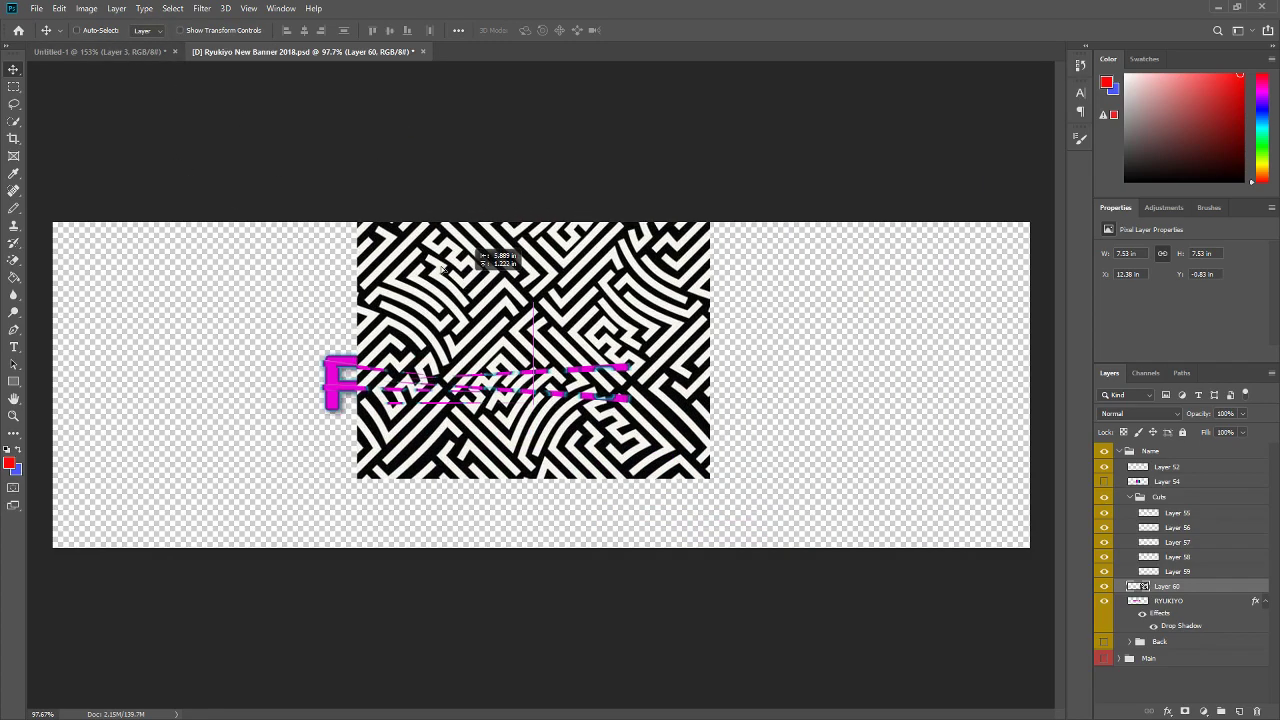
- Switch to the Untitled-1 document and rasterize the Test layer's style
{"action": "left_click", "coordinate": [111, 51]}
{"action": "scroll", "coordinate": [451, 440], "scroll_direction": "up", "scroll_amount": 3}
{"action": "scroll", "coordinate": [457, 417], "scroll_direction": "up", "scroll_amount": 1}
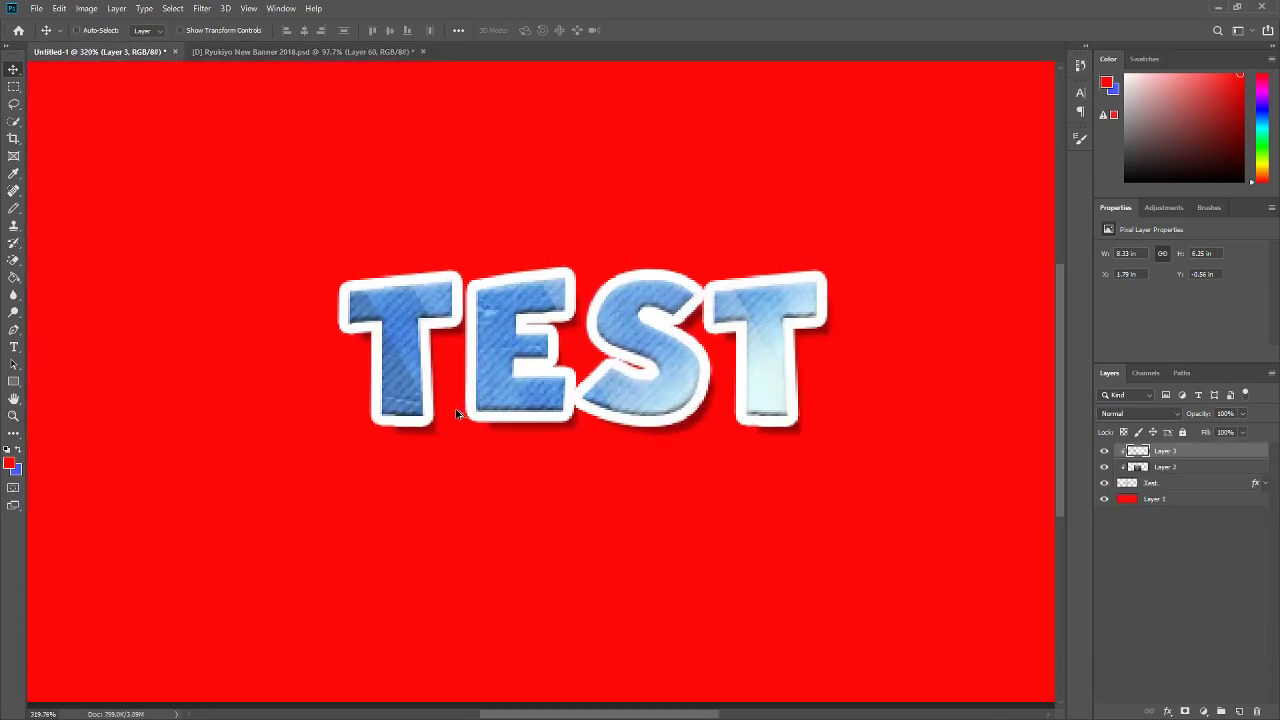
{"action": "left_click", "coordinate": [1160, 483]}
{"action": "right_click", "coordinate": [1166, 484]}
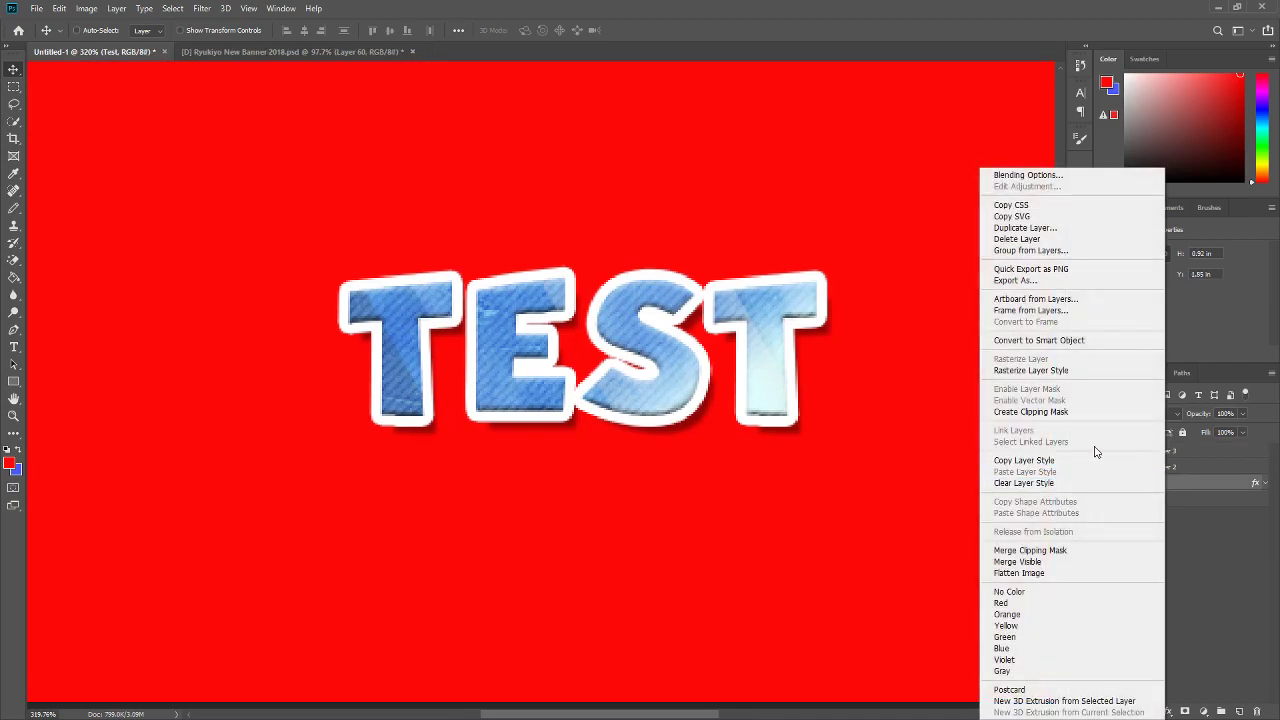
{"action": "left_click", "coordinate": [1071, 370]}
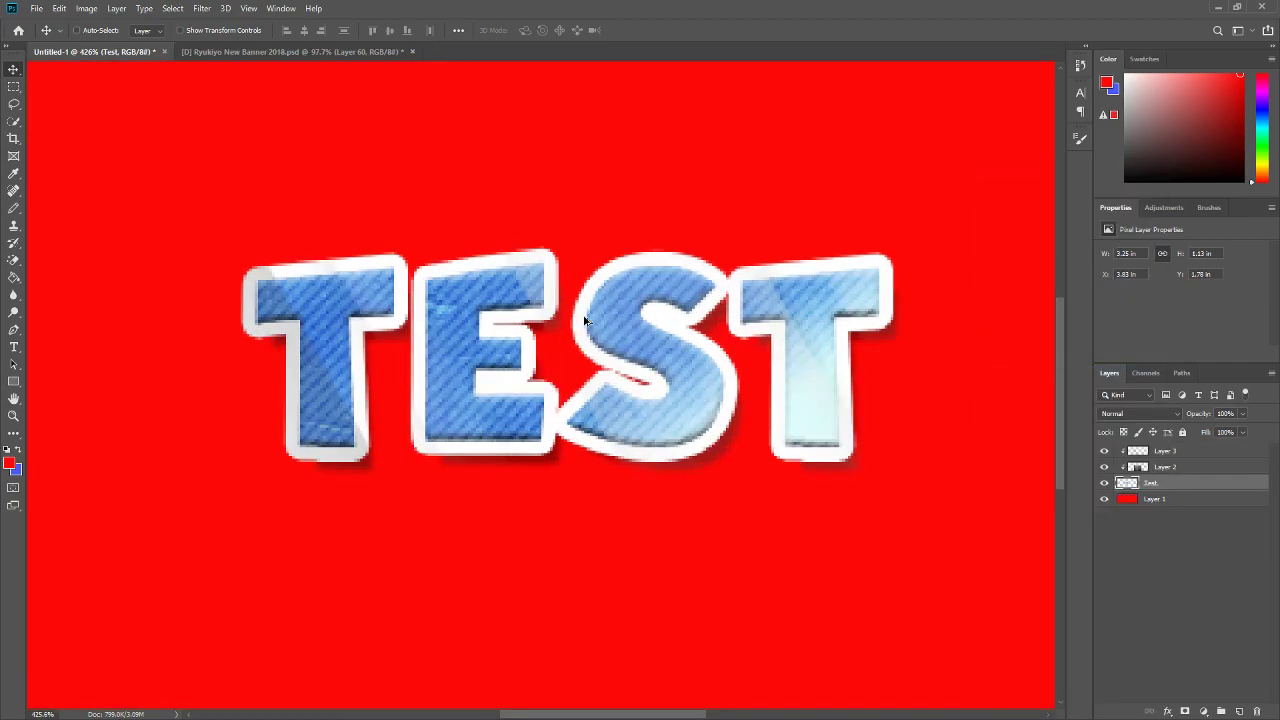
{"action": "scroll", "coordinate": [697, 437], "scroll_direction": "down", "scroll_amount": 2}
{"action": "scroll", "coordinate": [683, 410], "scroll_direction": "up", "scroll_amount": 1}
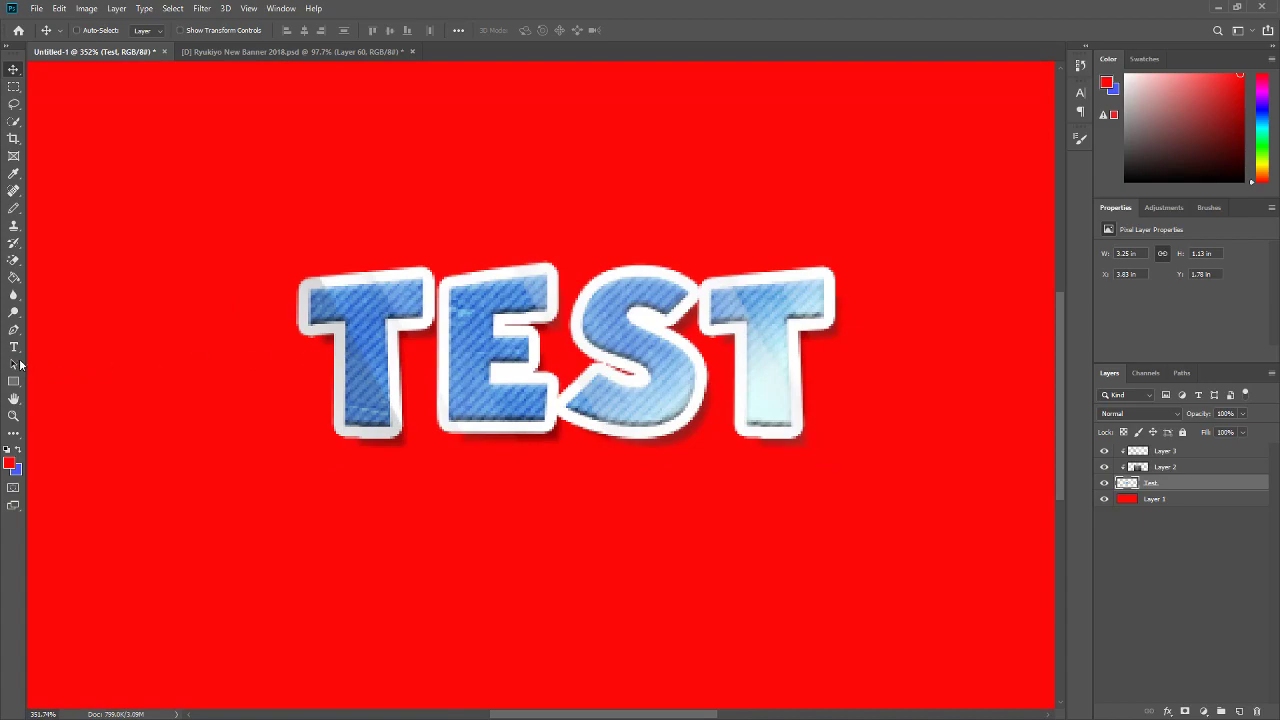
- Draw a thin slanted path across the lettering with the Pen tool and convert it to a new selection with 0-pixel feather
{"action": "left_click", "coordinate": [14, 330]}
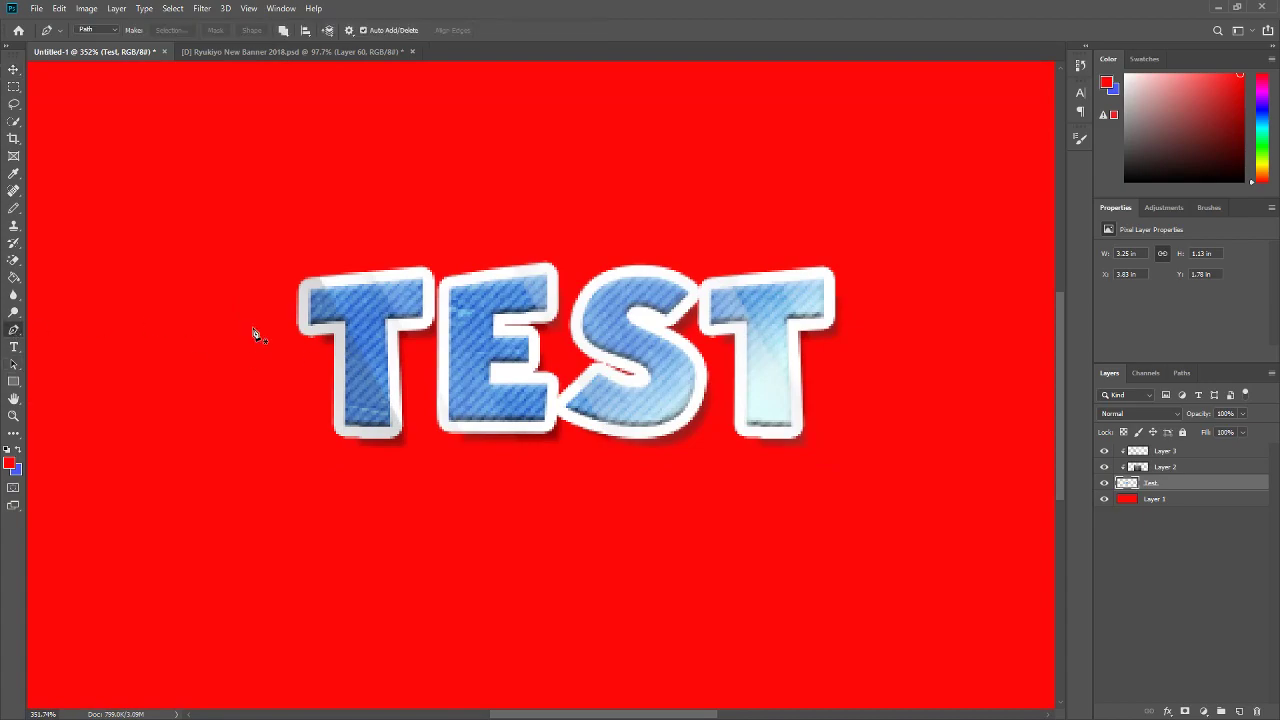
{"action": "scroll", "coordinate": [251, 334], "scroll_direction": "up", "scroll_amount": 1}
{"action": "left_click", "coordinate": [330, 348]}
{"action": "left_click", "coordinate": [1000, 299]}
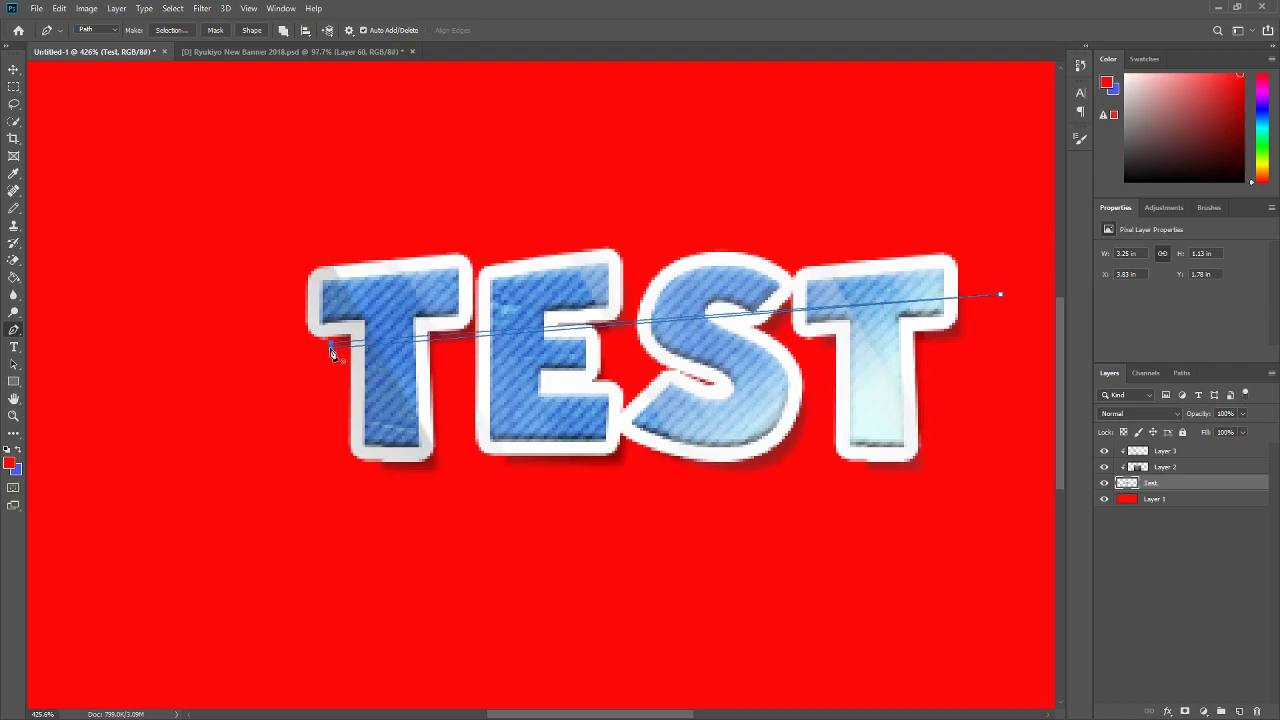
{"action": "scroll", "coordinate": [342, 350], "scroll_direction": "up", "scroll_amount": 5}
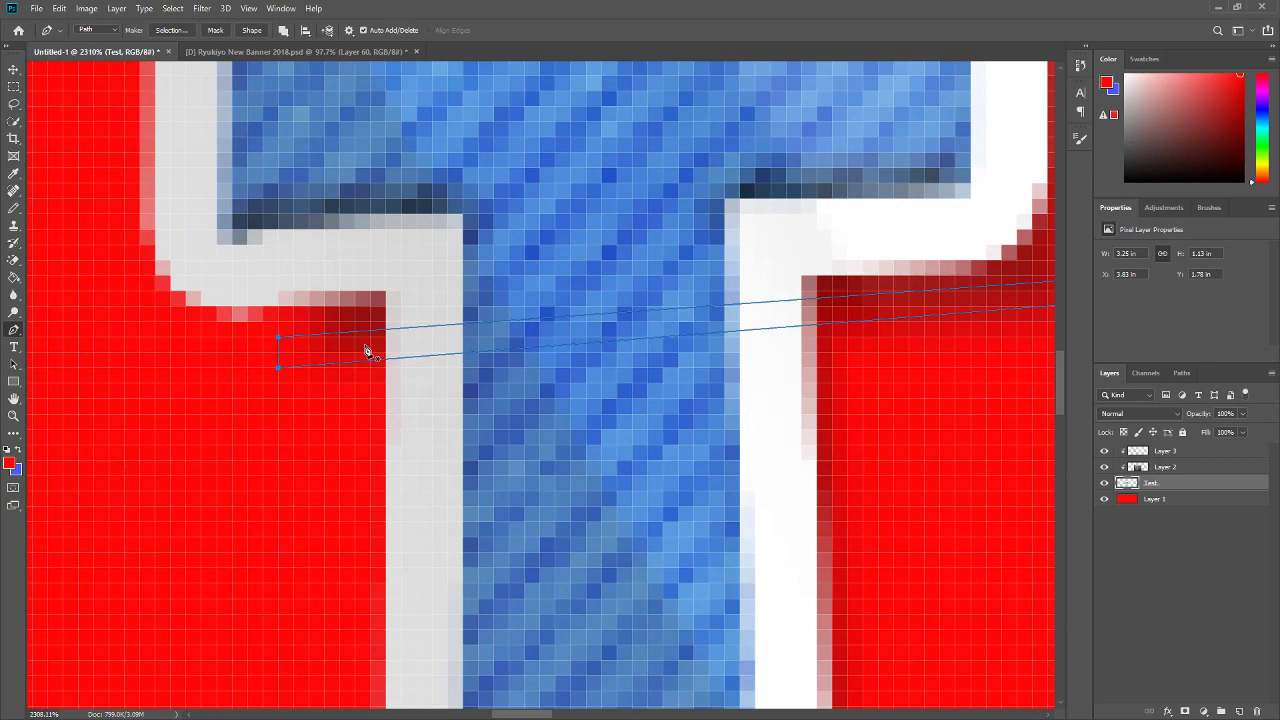
{"action": "right_click", "coordinate": [377, 347]}
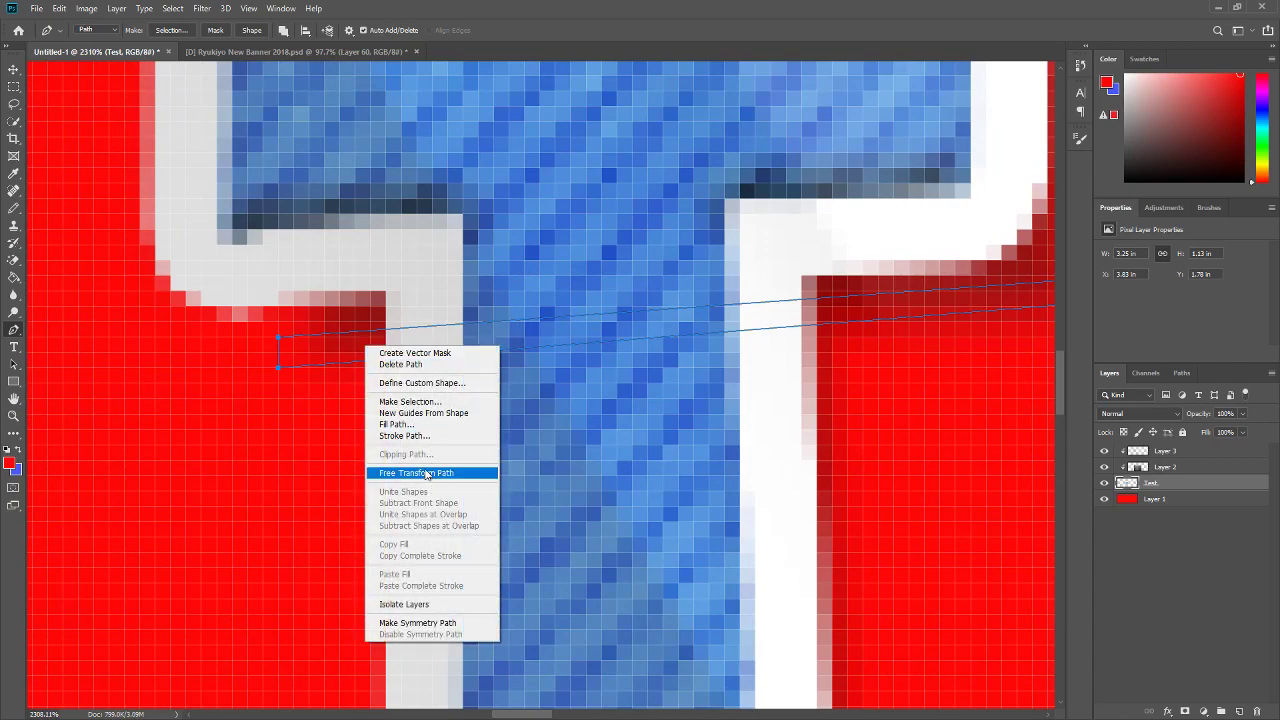
{"action": "left_click", "coordinate": [415, 401]}
{"action": "left_click", "coordinate": [697, 419]}
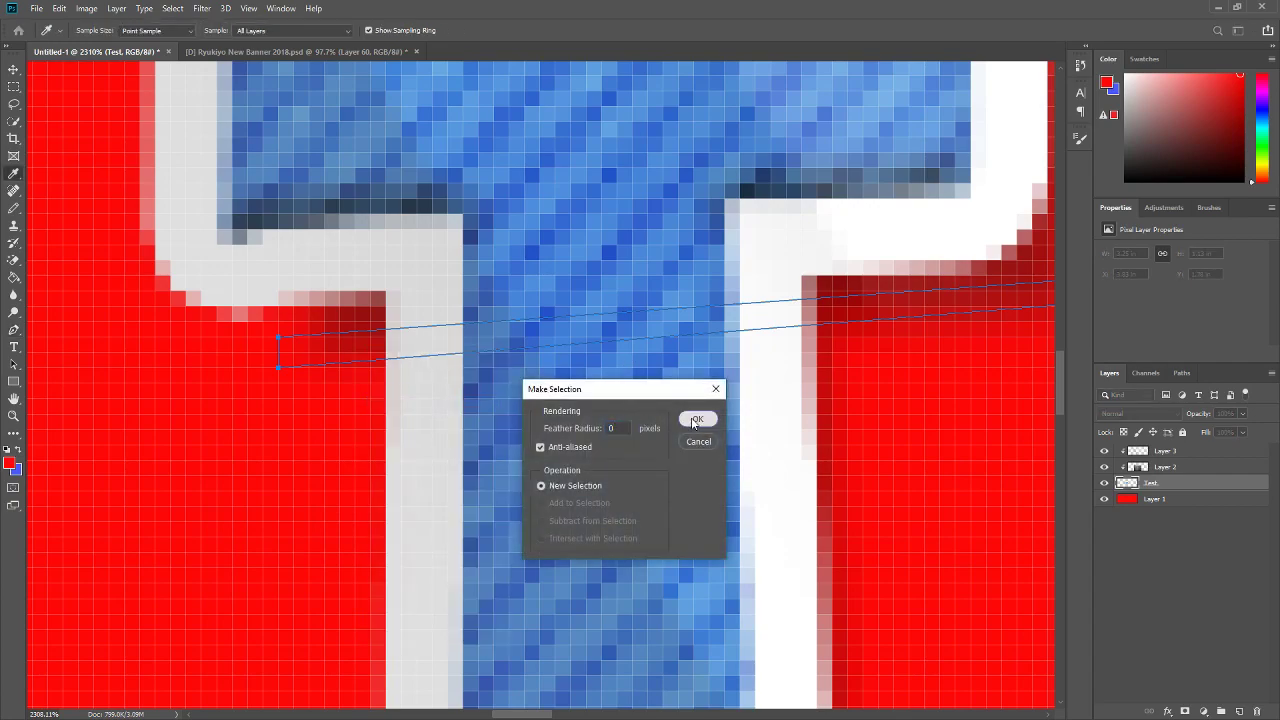
- Try to offset the selected thin slice of the Test lettering sideways as a glitch cut, and deselect it
{"action": "left_click", "coordinate": [13, 69]}
{"action": "scroll", "coordinate": [389, 337], "scroll_direction": "up", "scroll_amount": 1}
{"action": "left_click_drag", "start_coordinate": [413, 317], "coordinate": [326, 334]}
{"action": "scroll", "coordinate": [330, 336], "scroll_direction": "down", "scroll_amount": 15}
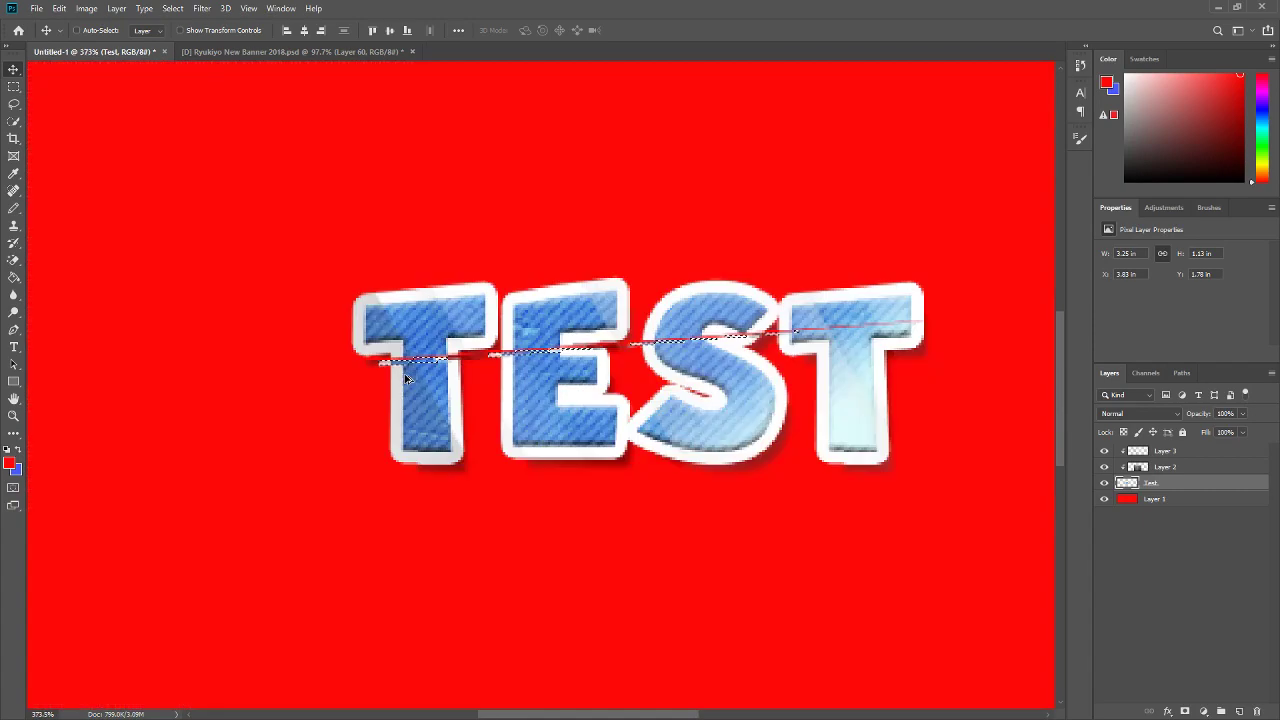
{"action": "scroll", "coordinate": [406, 378], "scroll_direction": "up", "scroll_amount": 1}
{"action": "key", "text": "m"}
{"action": "right_click", "coordinate": [276, 281]}
{"action": "left_click", "coordinate": [297, 289]}
{"action": "scroll", "coordinate": [462, 410], "scroll_direction": "down", "scroll_amount": 6}
{"action": "scroll", "coordinate": [549, 401], "scroll_direction": "up", "scroll_amount": 6}
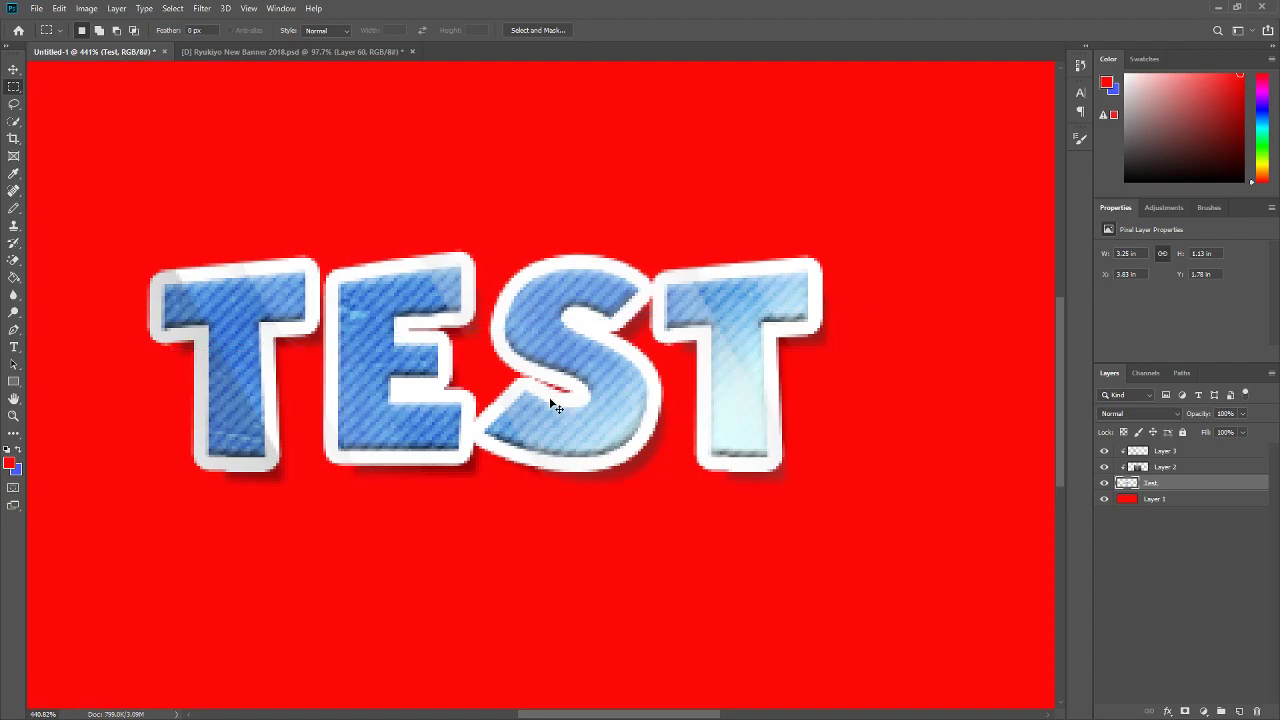
- Select the lower half of the Test lettering with a rectangular marquee, shift it slightly to the right, and deselect
{"action": "scroll", "coordinate": [396, 490], "scroll_direction": "down", "scroll_amount": 1}
{"action": "left_click_drag", "start_coordinate": [185, 491], "coordinate": [787, 365]}
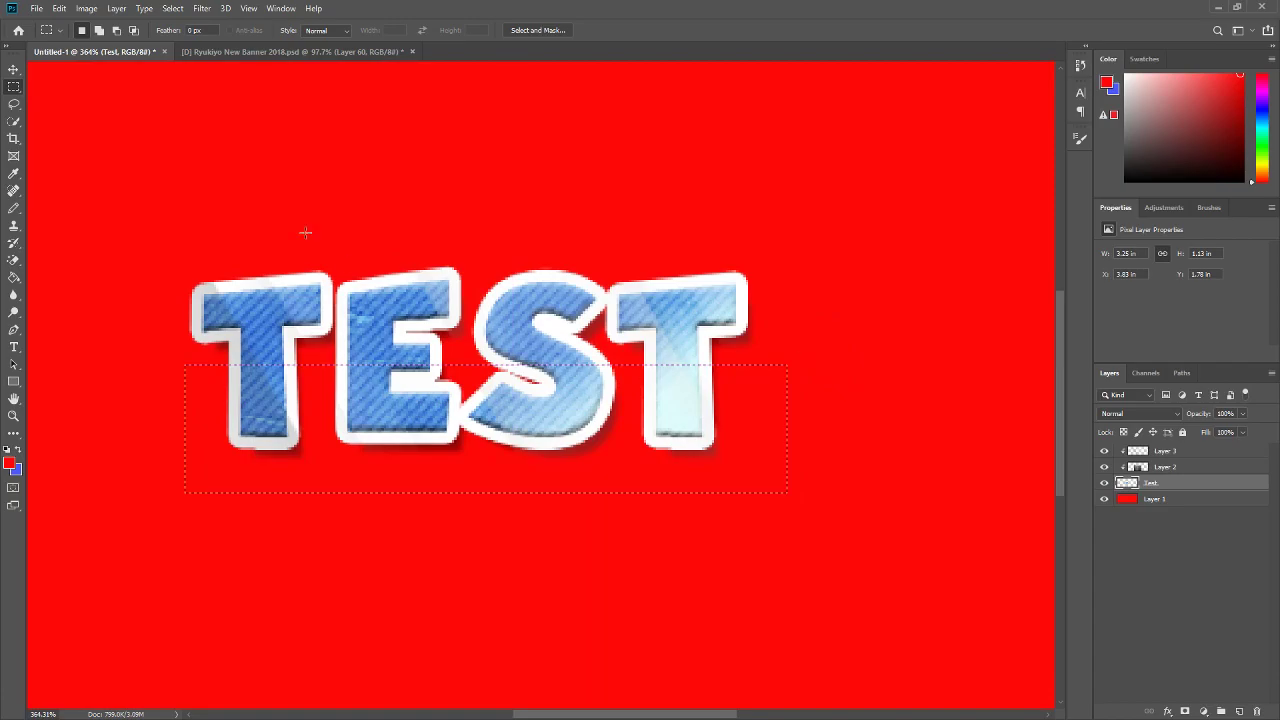
{"action": "key", "text": "v"}
{"action": "scroll", "coordinate": [378, 376], "scroll_direction": "up", "scroll_amount": 5}
{"action": "left_click_drag", "start_coordinate": [376, 374], "coordinate": [400, 368]}
{"action": "scroll", "coordinate": [400, 368], "scroll_direction": "down", "scroll_amount": 4}
{"action": "key", "text": "m"}
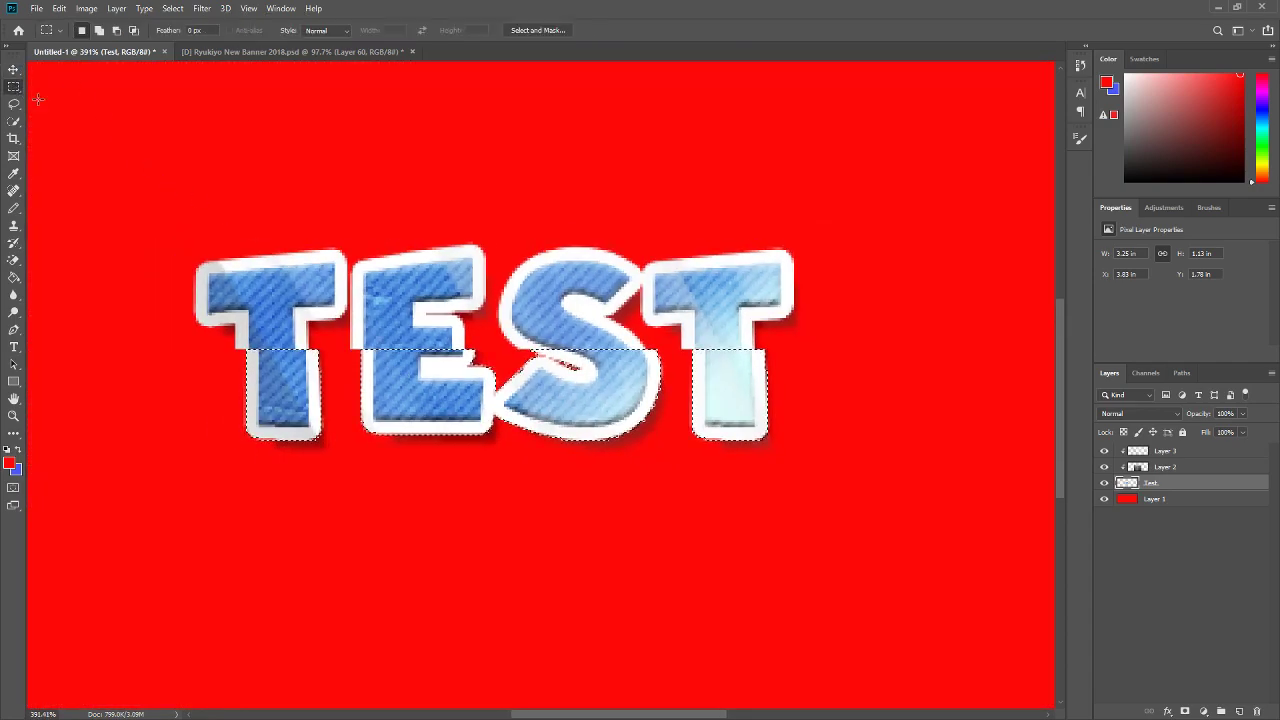
{"action": "right_click", "coordinate": [290, 319]}
{"action": "left_click", "coordinate": [314, 323]}
{"action": "scroll", "coordinate": [417, 203], "scroll_direction": "down", "scroll_amount": 3}
{"action": "scroll", "coordinate": [346, 194], "scroll_direction": "up", "scroll_amount": 2}
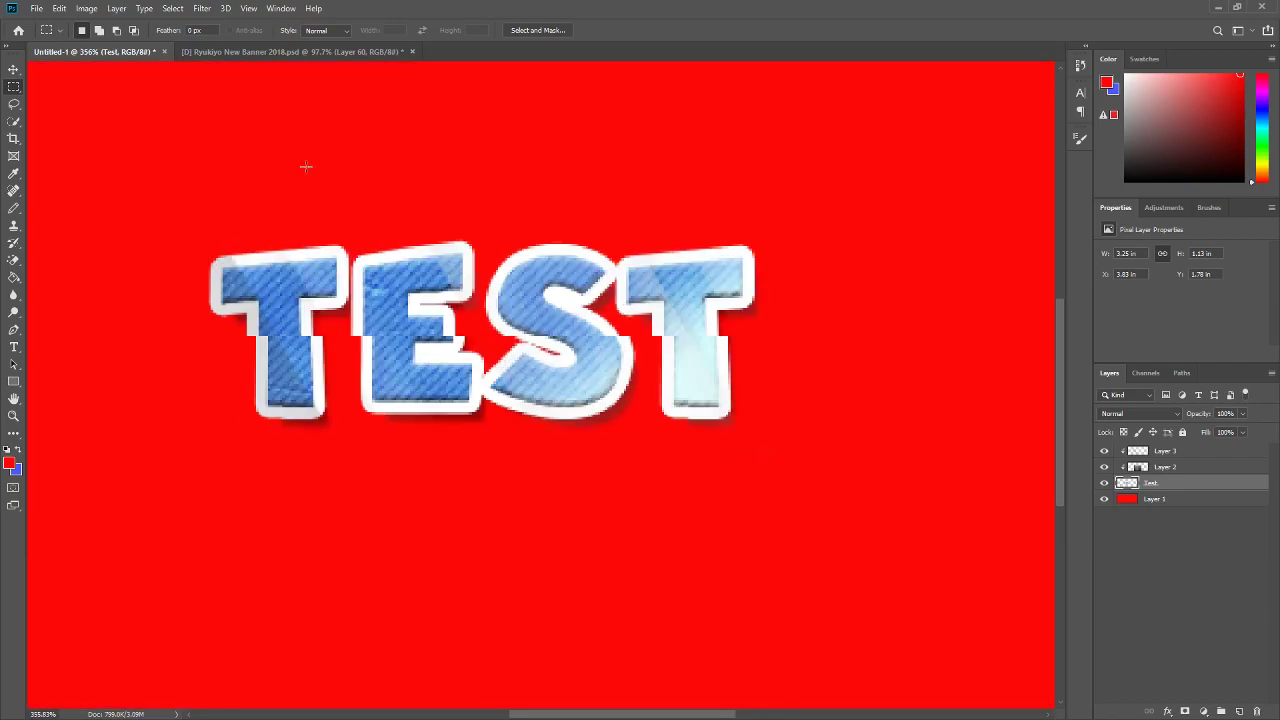
- Open linebreak.png from the Misc folder inside Photoshop's Assets folder
{"action": "left_click", "coordinate": [36, 8]}
{"action": "left_click", "coordinate": [55, 43]}
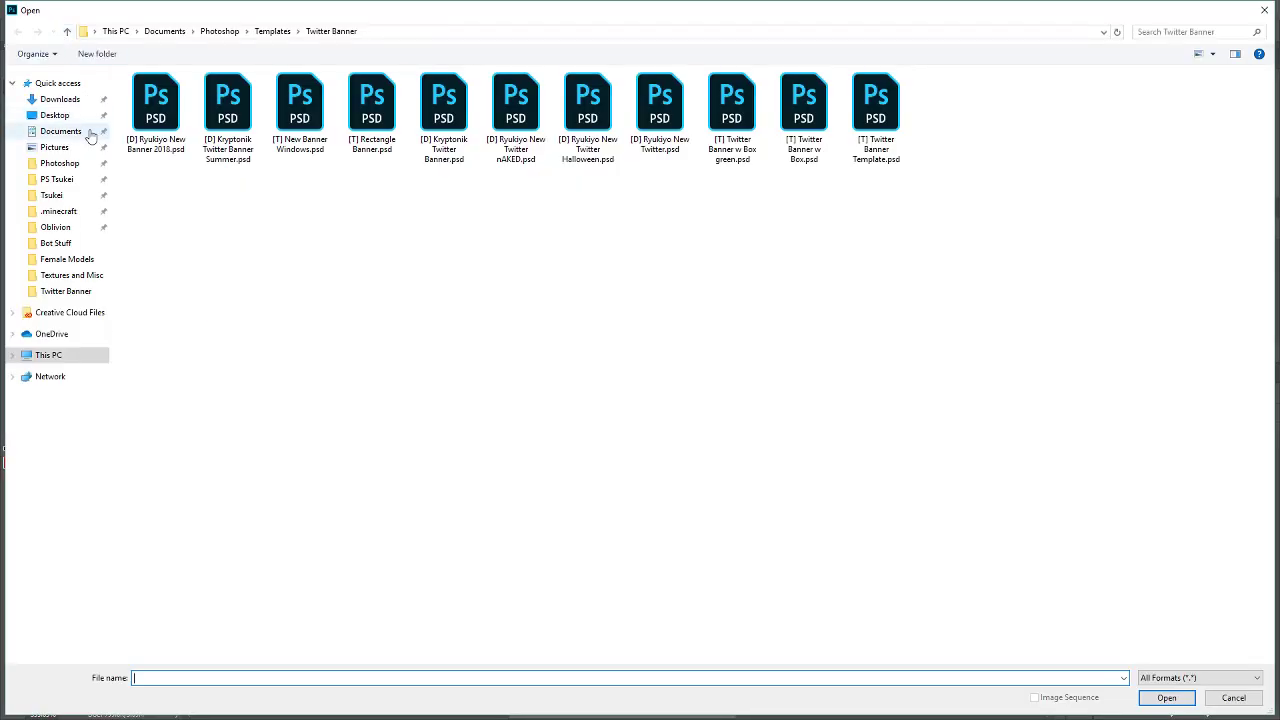
{"action": "left_click", "coordinate": [220, 31]}
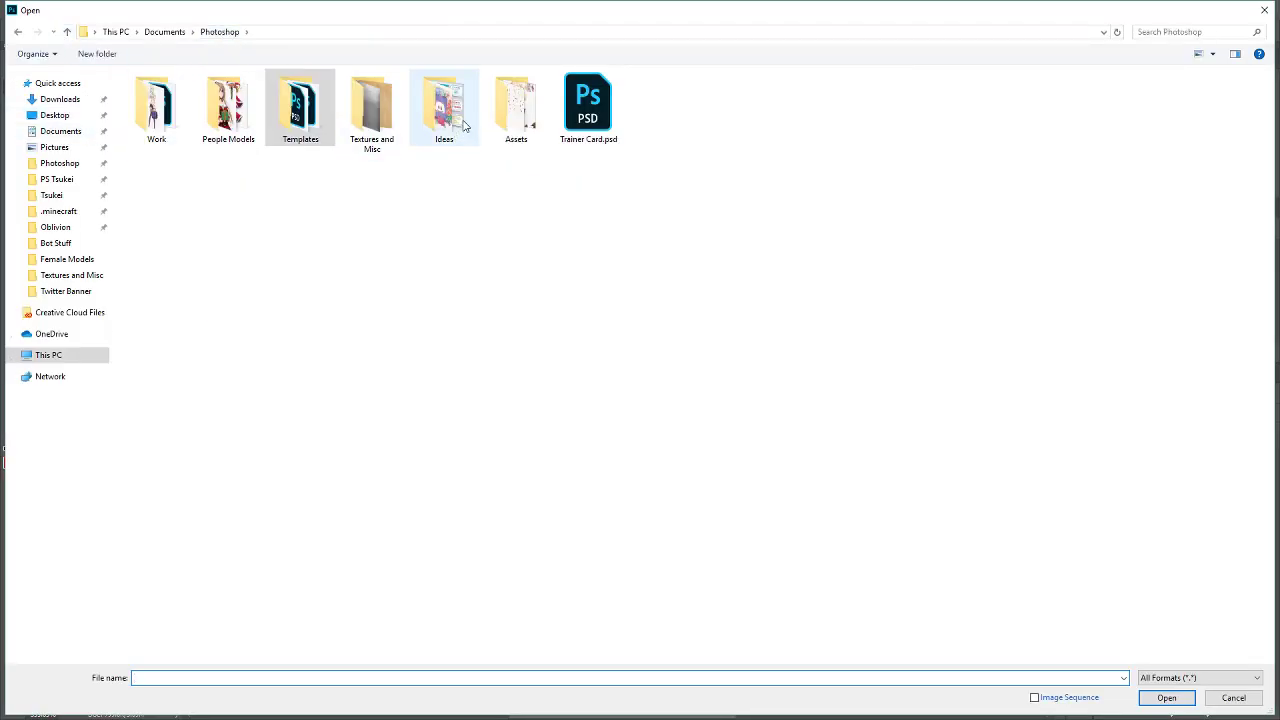
{"action": "double_click", "coordinate": [519, 122]}
{"action": "double_click", "coordinate": [155, 105]}
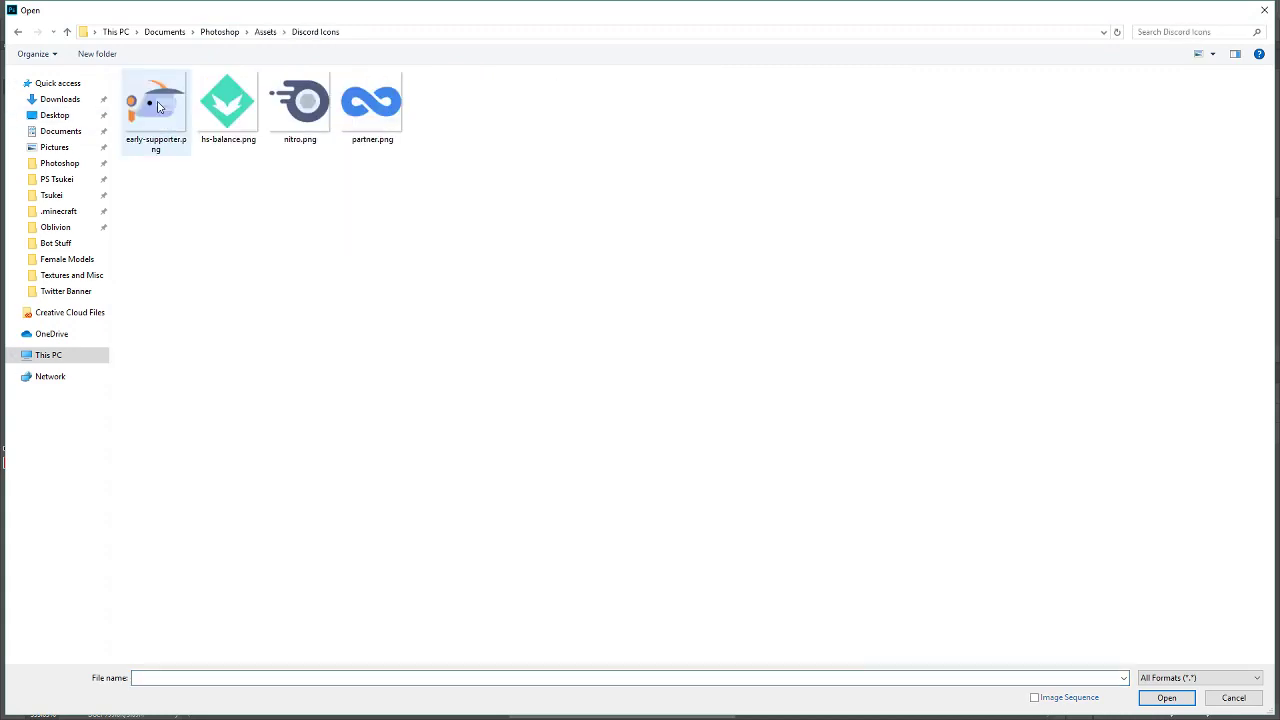
{"action": "left_click", "coordinate": [17, 32]}
{"action": "double_click", "coordinate": [226, 106]}
{"action": "left_click", "coordinate": [597, 345]}
{"action": "double_click", "coordinate": [597, 345]}
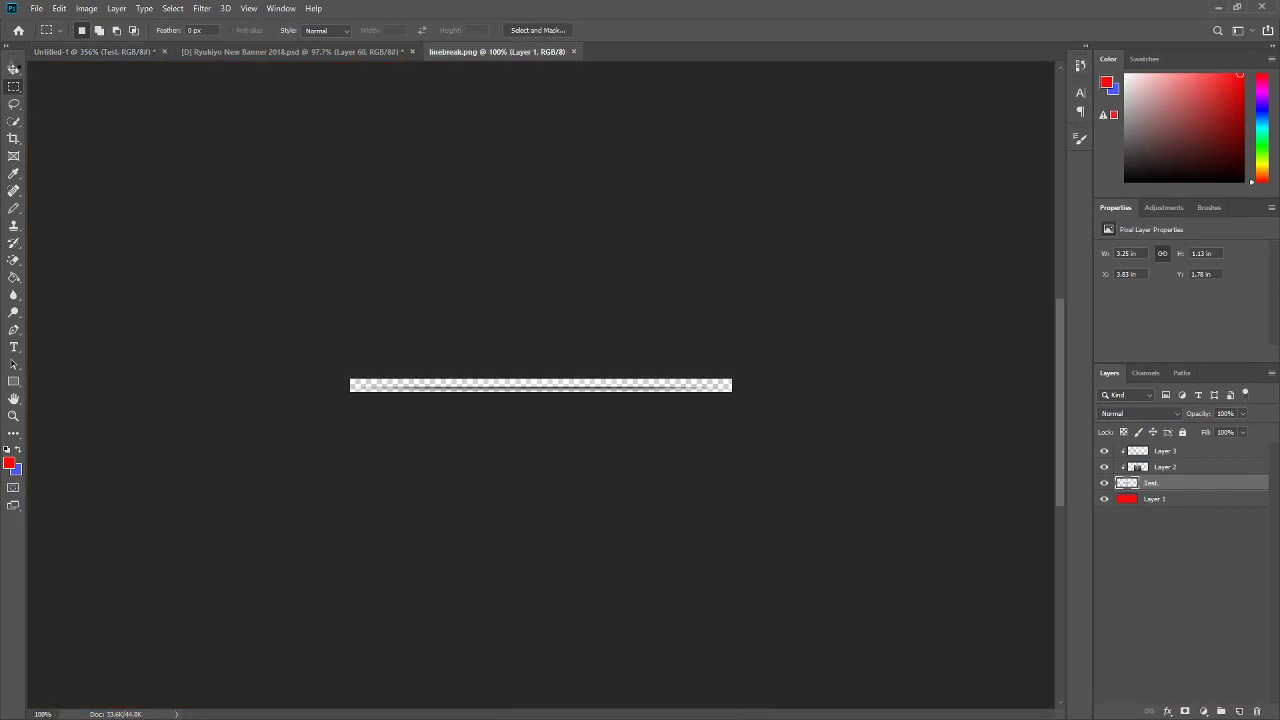
- Copy the line graphic into Untitled-1 along the lettering's horizontal cut and release it from its clipping mask
{"action": "key", "text": "v"}
{"action": "left_click_drag", "start_coordinate": [543, 380], "coordinate": [462, 317]}
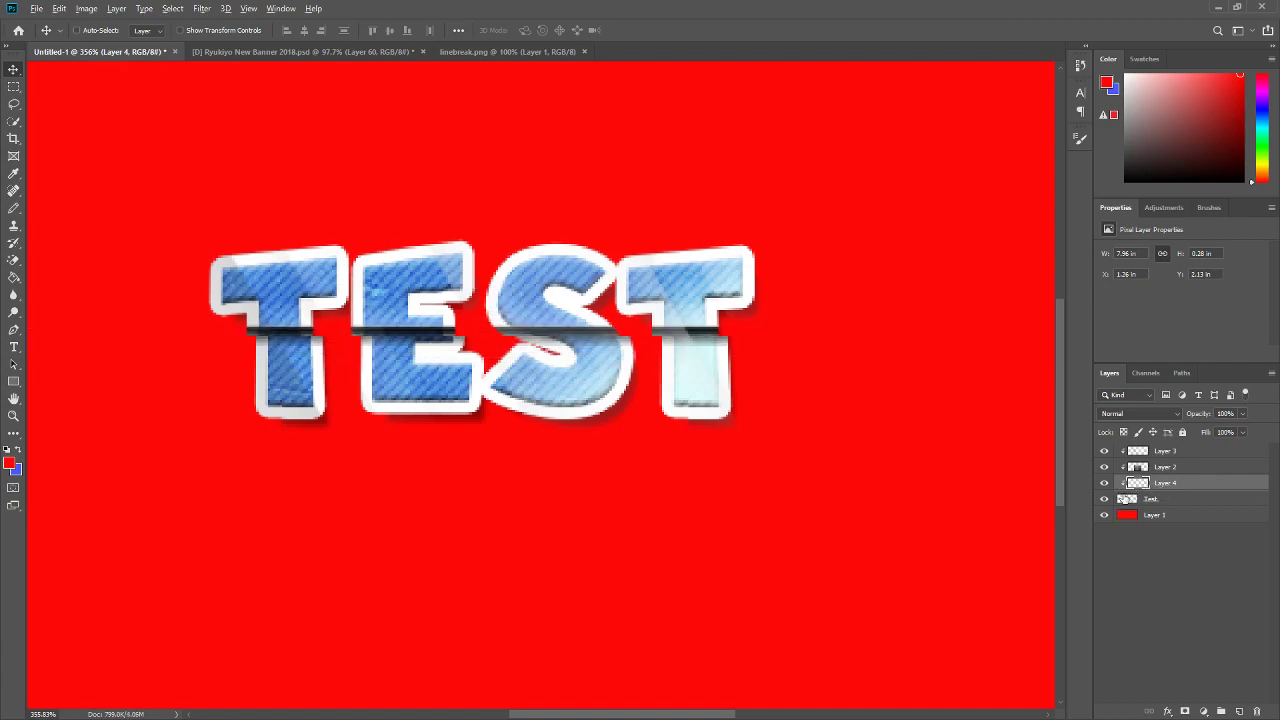
{"action": "left_click", "coordinate": [1121, 490], "text": "alt"}
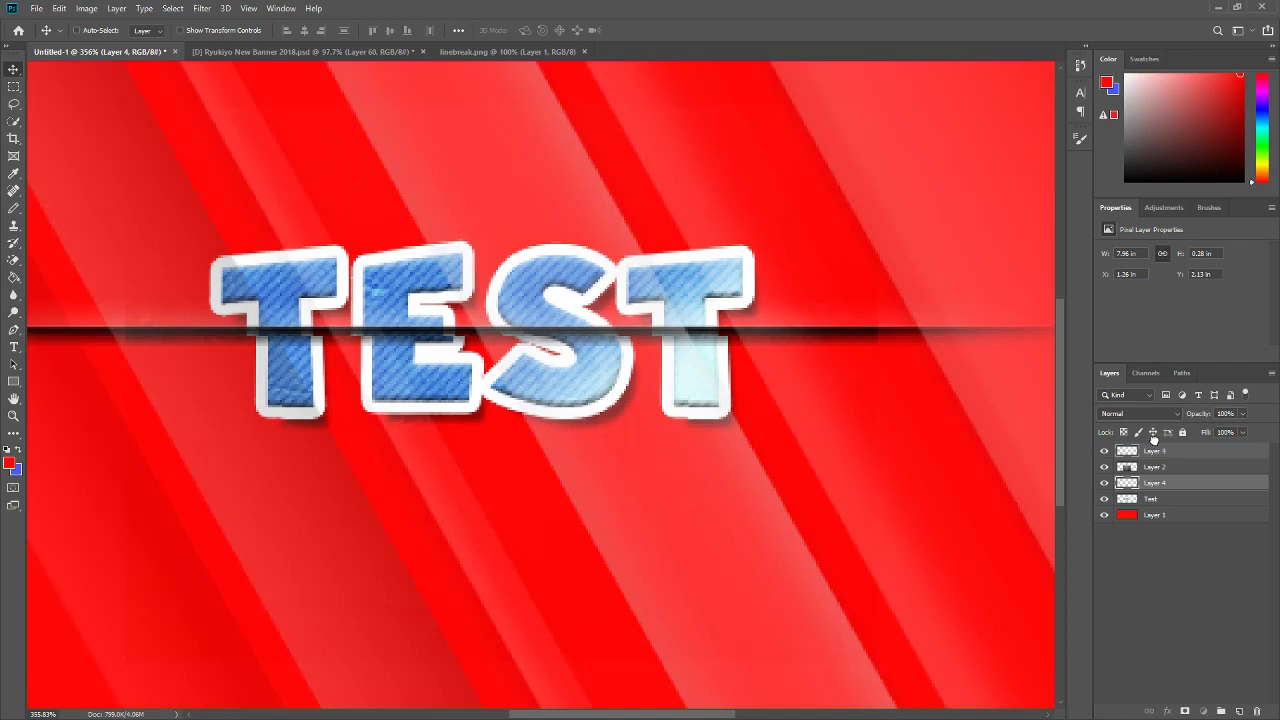
- Move Layer 4 to the top of the layer stack and clip Layer 3 and Layer 2 to the Test layer again
{"action": "left_click_drag", "start_coordinate": [1154, 441], "coordinate": [1154, 443]}
{"action": "left_click", "coordinate": [1155, 467]}
{"action": "left_click", "coordinate": [1160, 483], "text": "shift"}
{"action": "right_click", "coordinate": [1162, 487]}
{"action": "left_click", "coordinate": [1030, 411]}
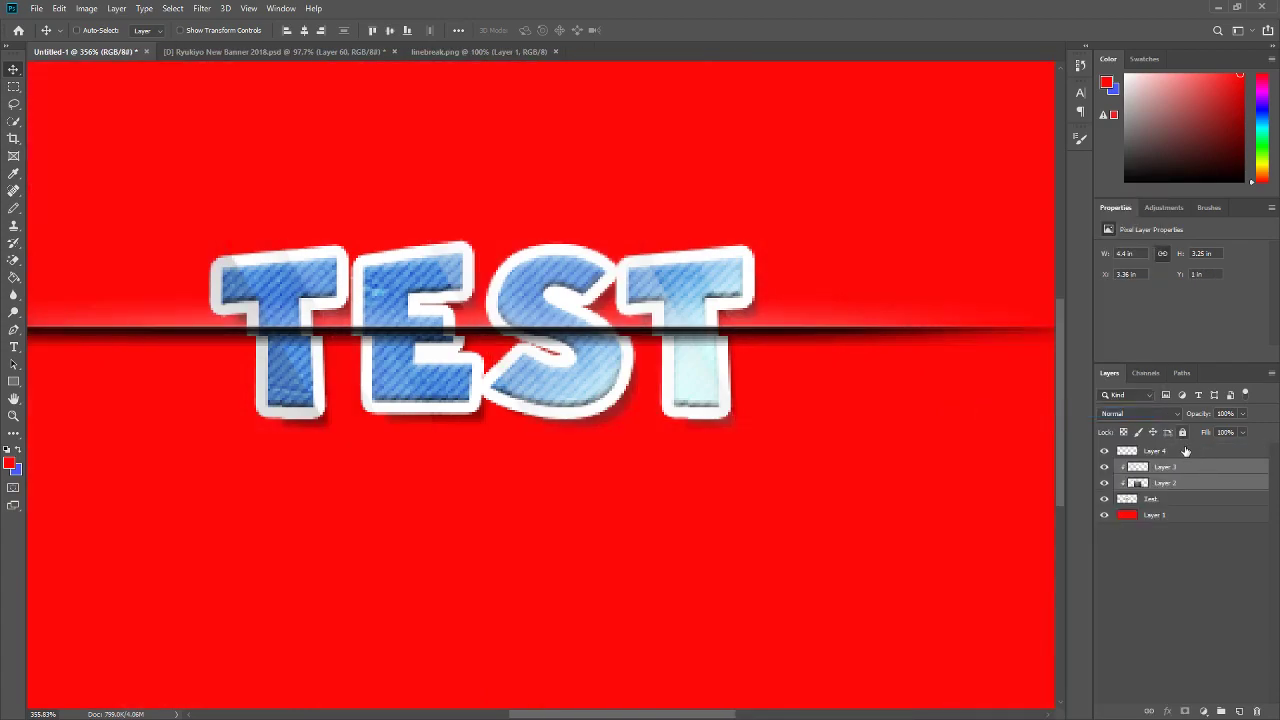
- Shift Layer 4's line slightly right and down so it sits centered on the lettering's cut
{"action": "left_click", "coordinate": [1168, 452]}
{"action": "scroll", "coordinate": [591, 434], "scroll_direction": "down", "scroll_amount": 4}
{"action": "scroll", "coordinate": [571, 423], "scroll_direction": "up", "scroll_amount": 4}
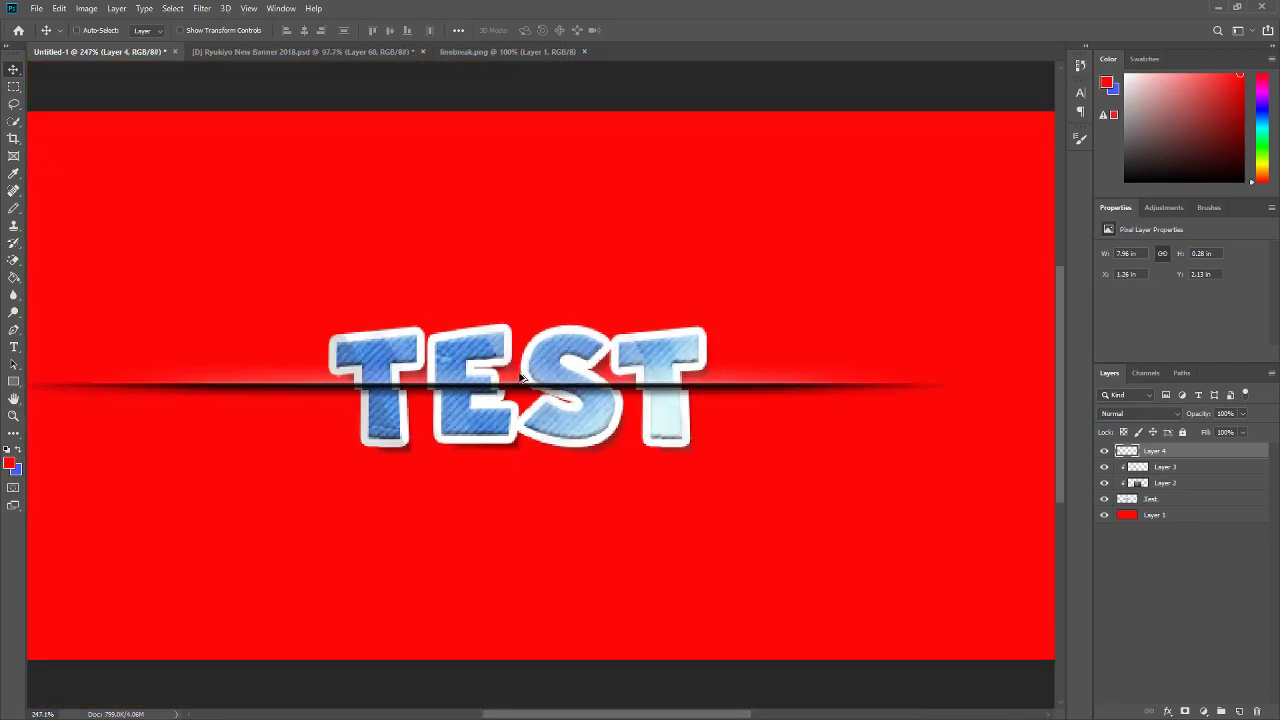
{"action": "left_click_drag", "start_coordinate": [567, 392], "coordinate": [605, 393]}
{"action": "scroll", "coordinate": [408, 404], "scroll_direction": "up", "scroll_amount": 6}
{"action": "left_click_drag", "start_coordinate": [398, 366], "coordinate": [400, 371]}
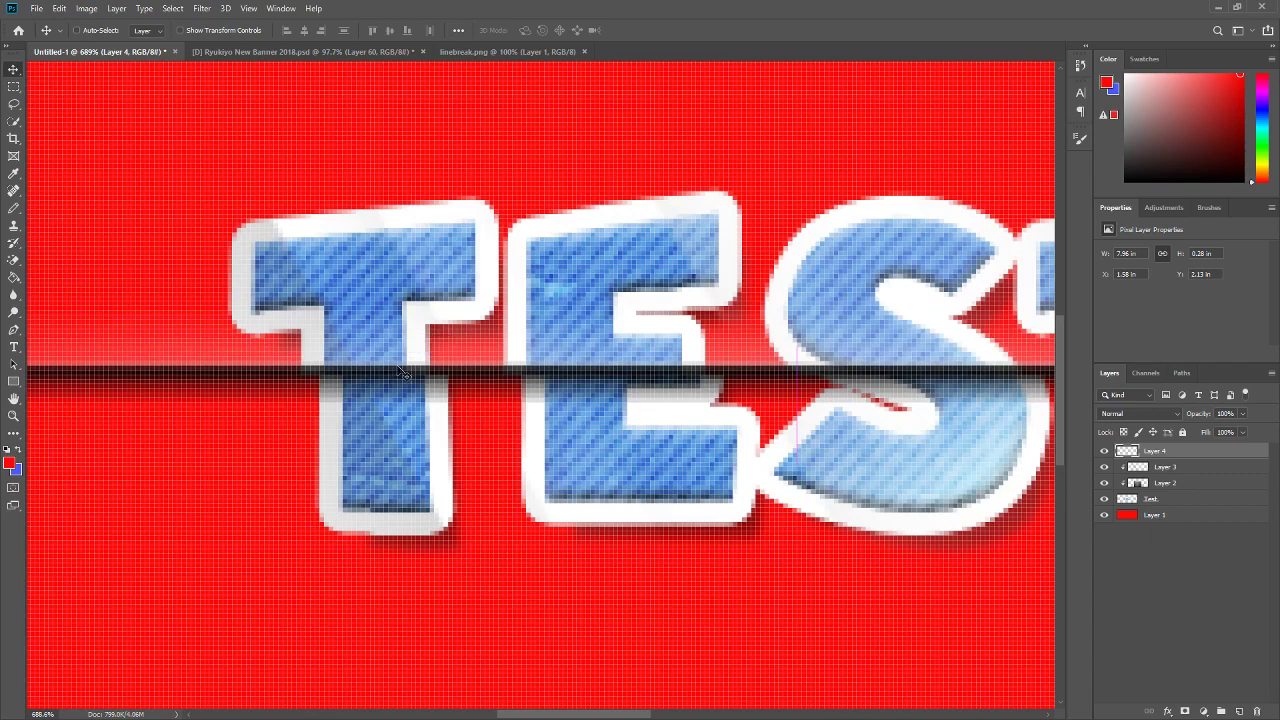
{"action": "scroll", "coordinate": [400, 371], "scroll_direction": "down", "scroll_amount": 6}
{"action": "scroll", "coordinate": [567, 410], "scroll_direction": "up", "scroll_amount": 3}
{"action": "scroll", "coordinate": [555, 430], "scroll_direction": "down", "scroll_amount": 2}
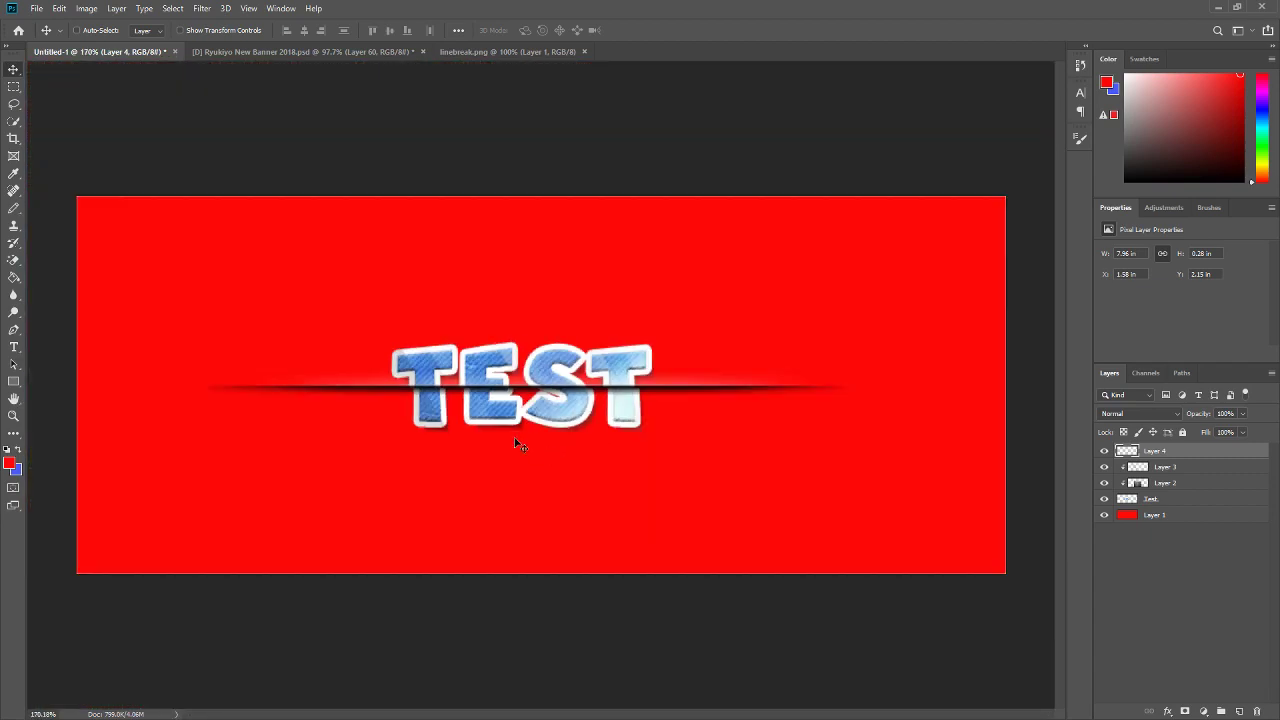
- Open [T] Wallpaper Size Fix.psd from the Wallpaper templates folder and examine how its AaMC! lettering uses the line and cuts
{"action": "left_click", "coordinate": [56, 9]}
{"action": "mouse_move", "coordinate": [39, 10]}
{"action": "left_click", "coordinate": [43, 36]}
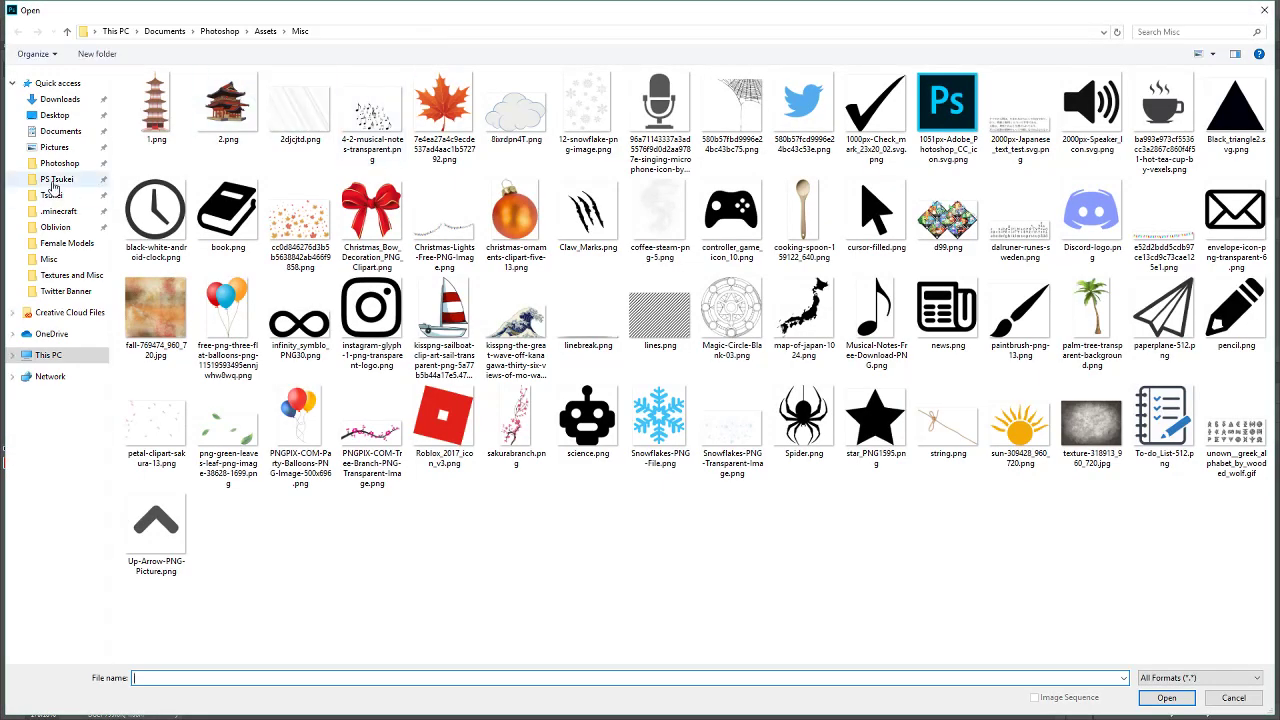
{"action": "left_click", "coordinate": [55, 181]}
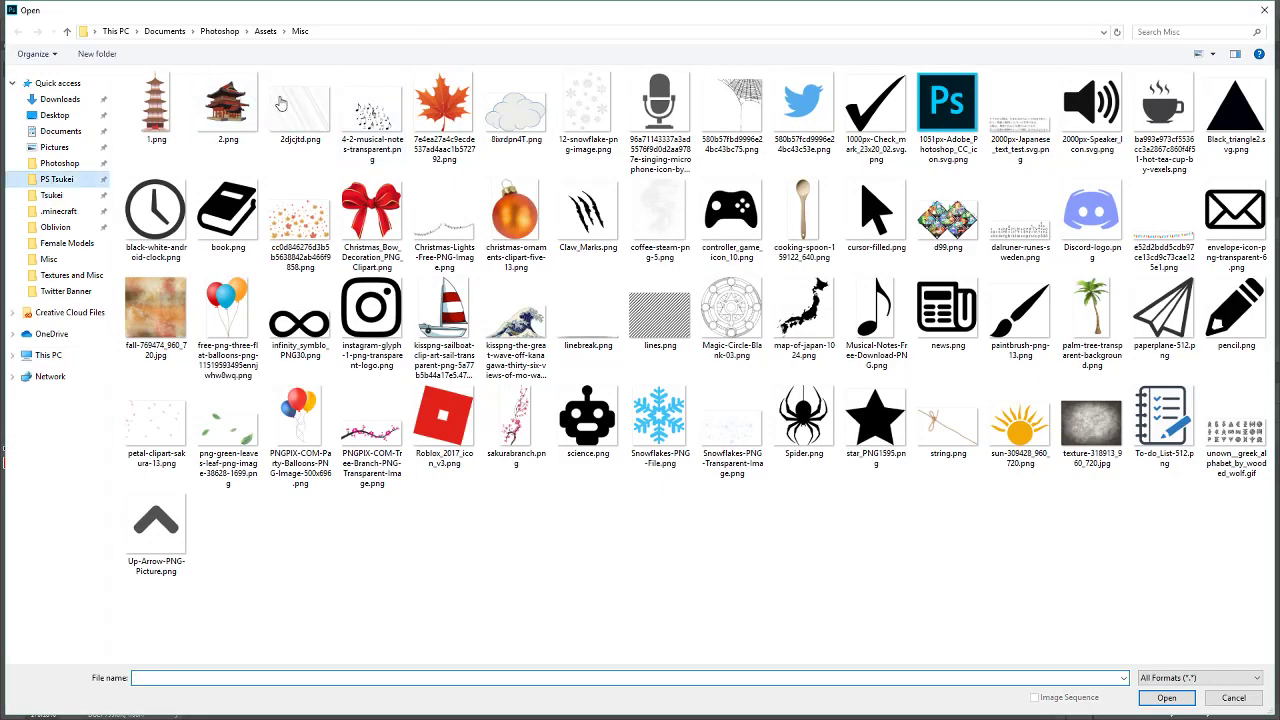
{"action": "left_click", "coordinate": [274, 31]}
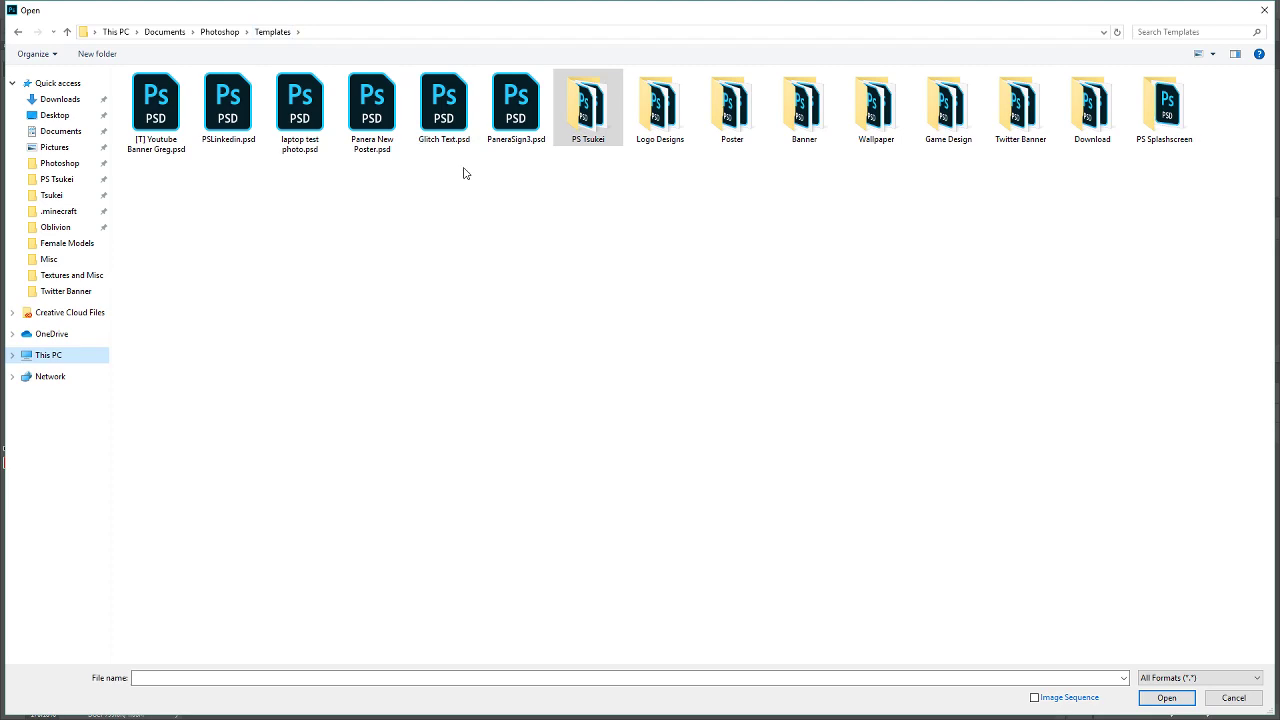
{"action": "double_click", "coordinate": [876, 105]}
{"action": "left_click", "coordinate": [157, 115]}
{"action": "double_click", "coordinate": [157, 115]}
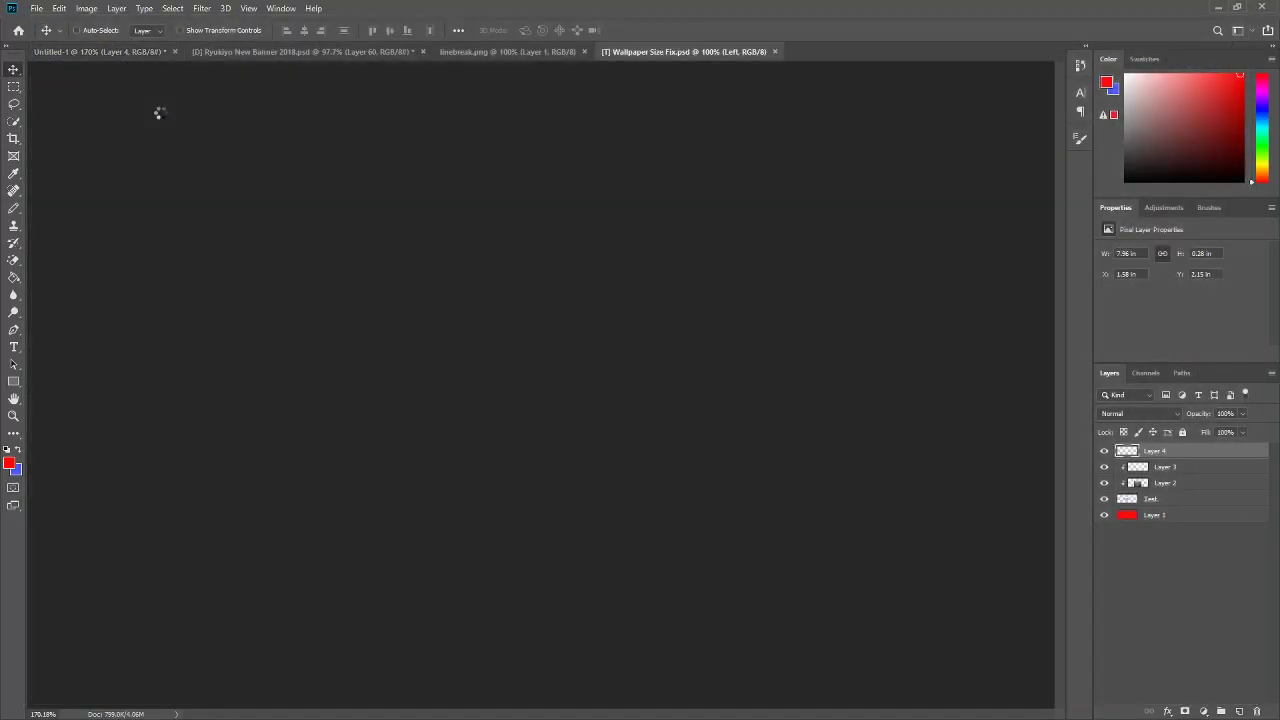
{"action": "scroll", "coordinate": [437, 206], "scroll_direction": "up", "scroll_amount": 3}
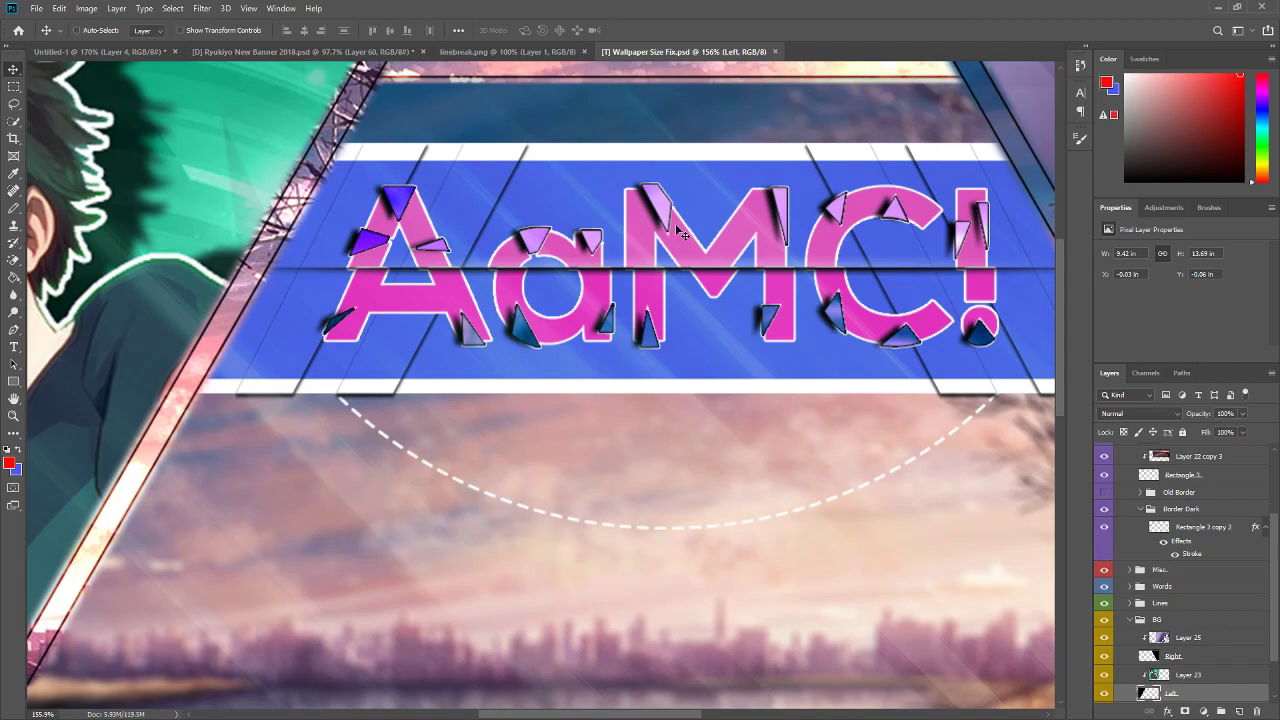
- Switch to [D] Ryukiyo New Banner 2018.psd and undo the pattern moves, restoring Layer 60's clipping mask and Overlay blending
{"action": "left_click", "coordinate": [130, 51]}
{"action": "left_click", "coordinate": [265, 53]}
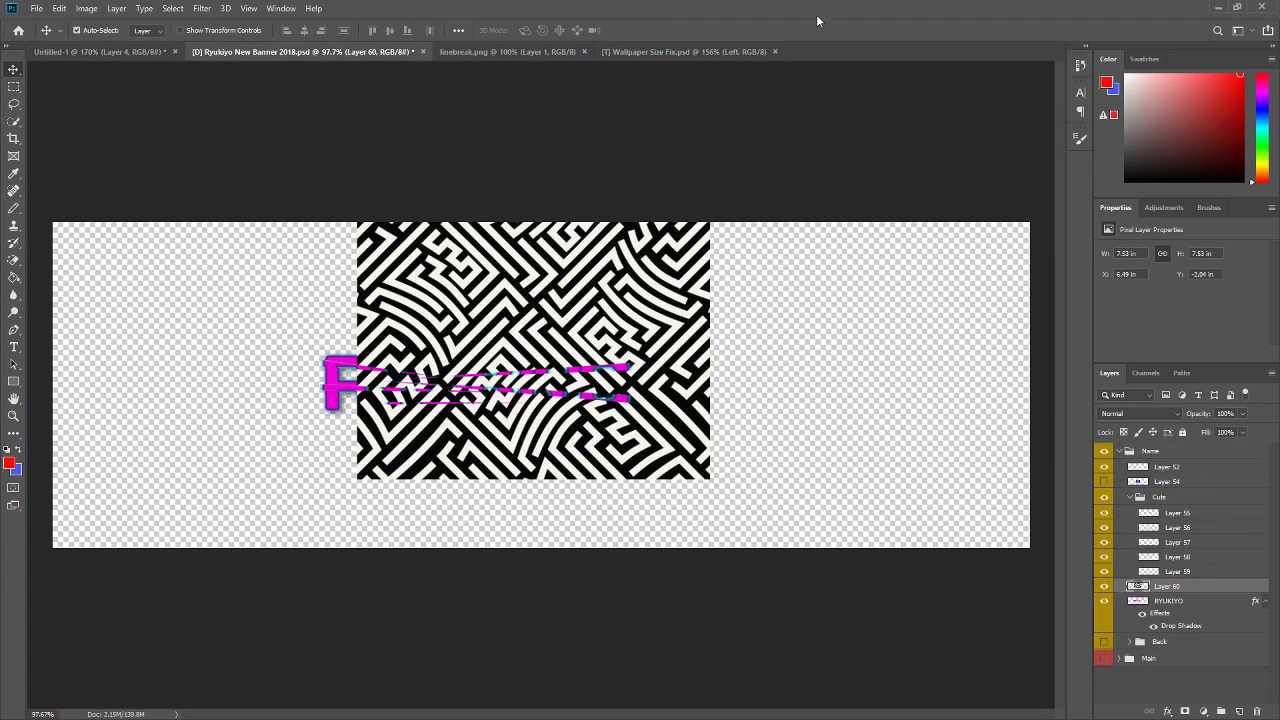
{"action": "key", "text": "ctrl+z"}
{"action": "key", "text": "ctrl+z"}
{"action": "key", "text": "ctrl+z"}
{"action": "key", "text": "ctrl+z"}
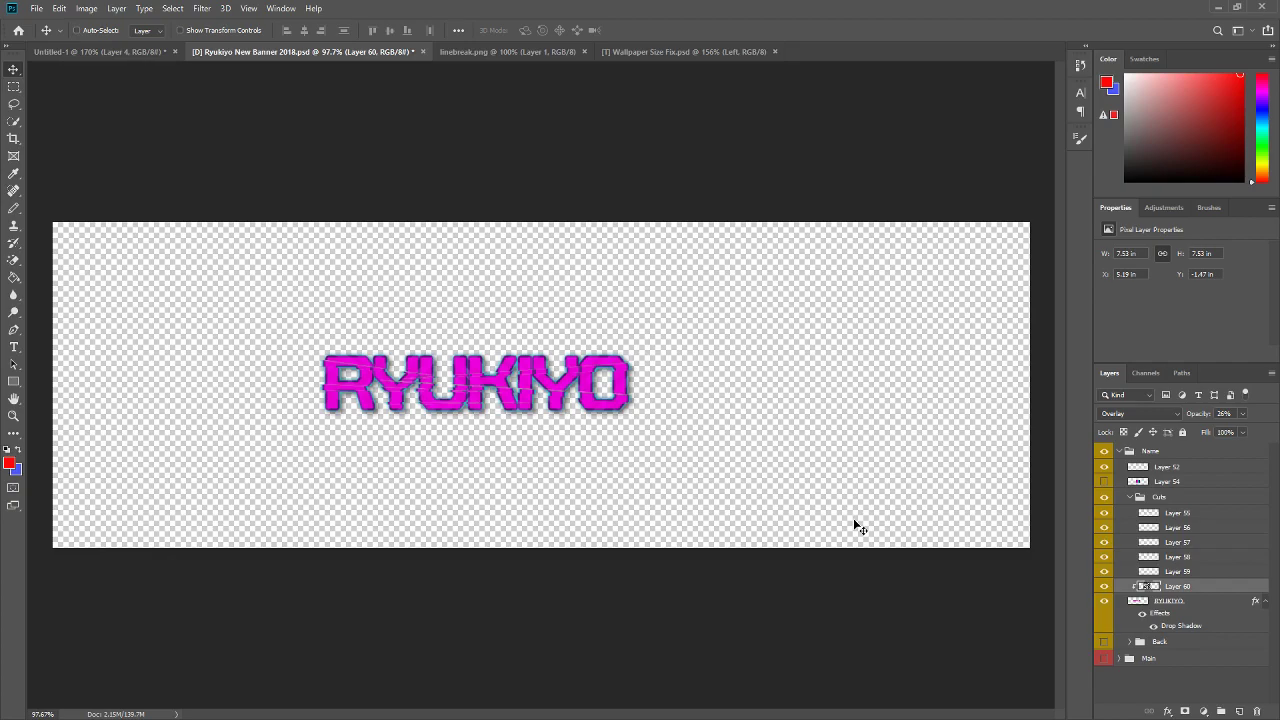
{"action": "key", "text": "ctrl+z"}
{"action": "key", "text": "ctrl+z"}
{"action": "key", "text": "ctrl+z"}
{"action": "key", "text": "ctrl+z"}
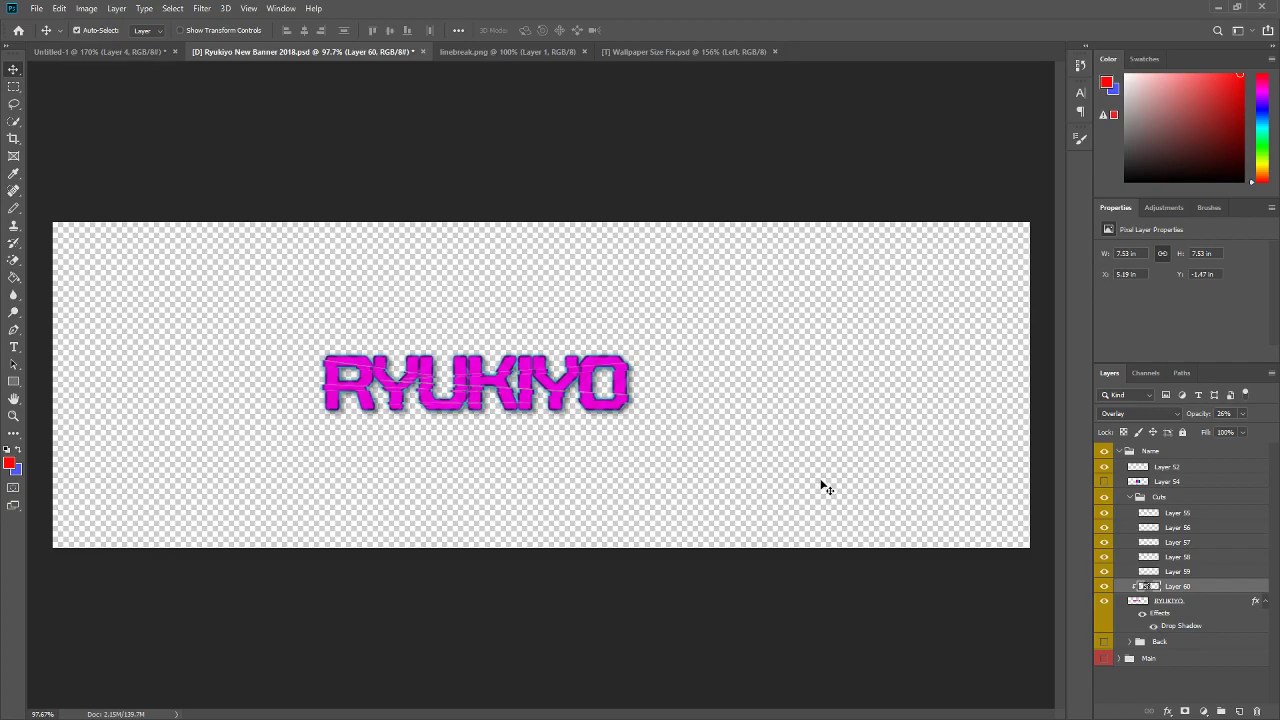